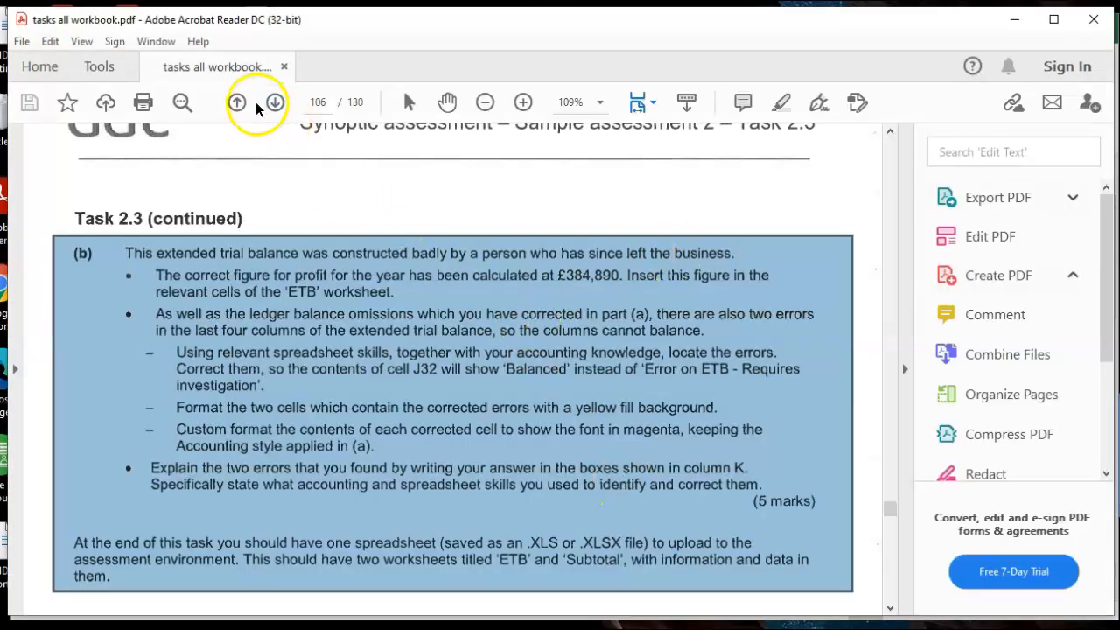
# Step: Review the Task 2.3 instructions in the PDF and on Sheet1 of the workbook, and look over the ETB worksheet
pyautogui.click(236, 103)
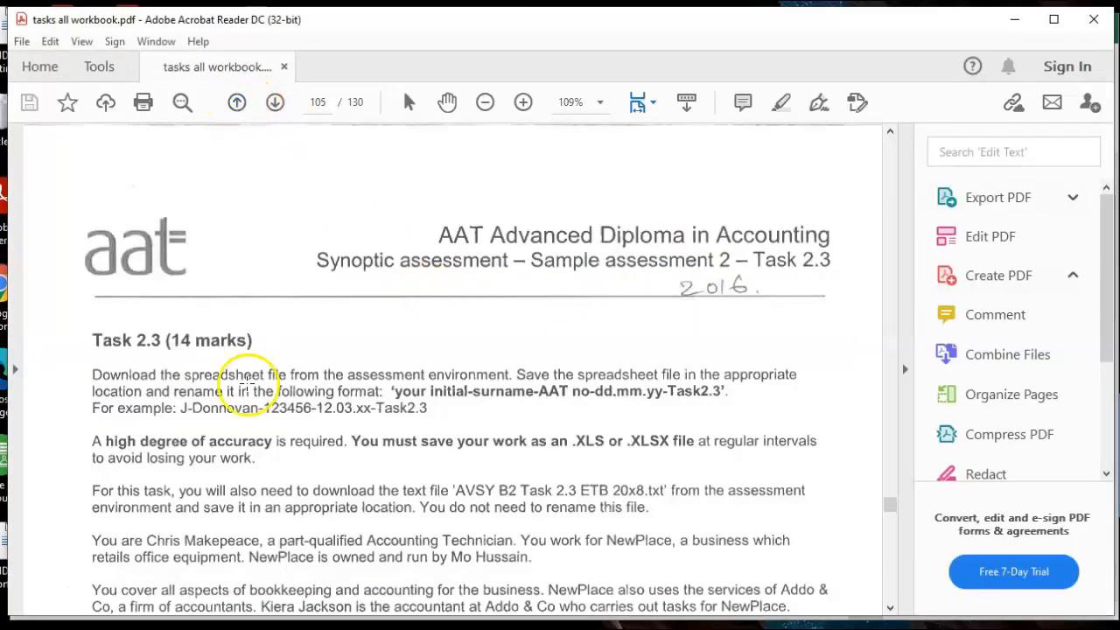
pyautogui.click(1013, 19)
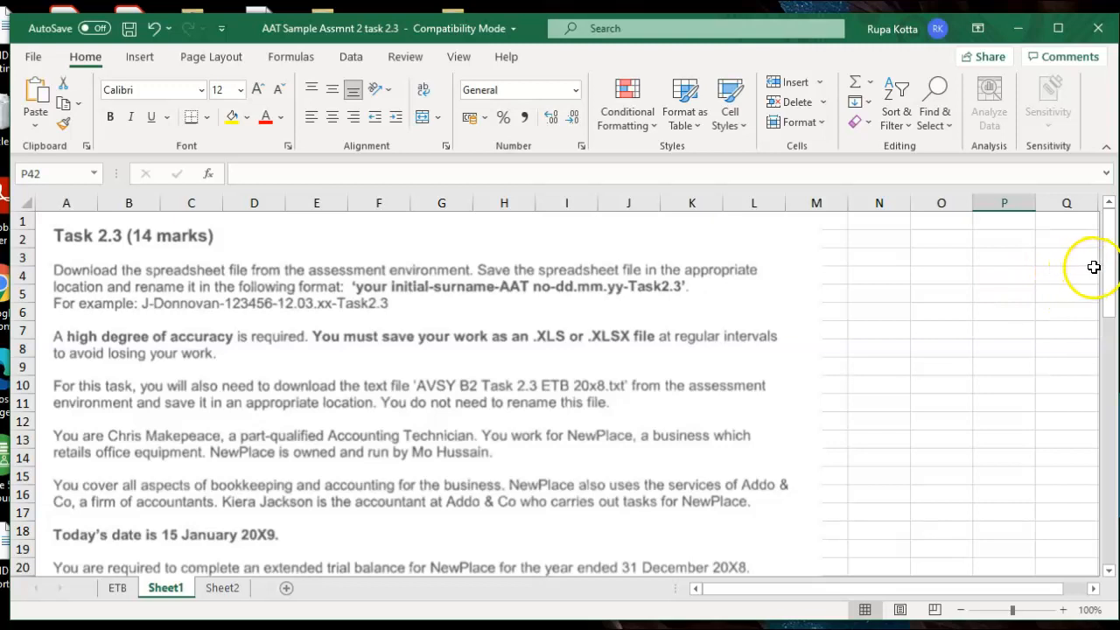
pyautogui.moveTo(1110, 274); pyautogui.dragTo(1110, 376)
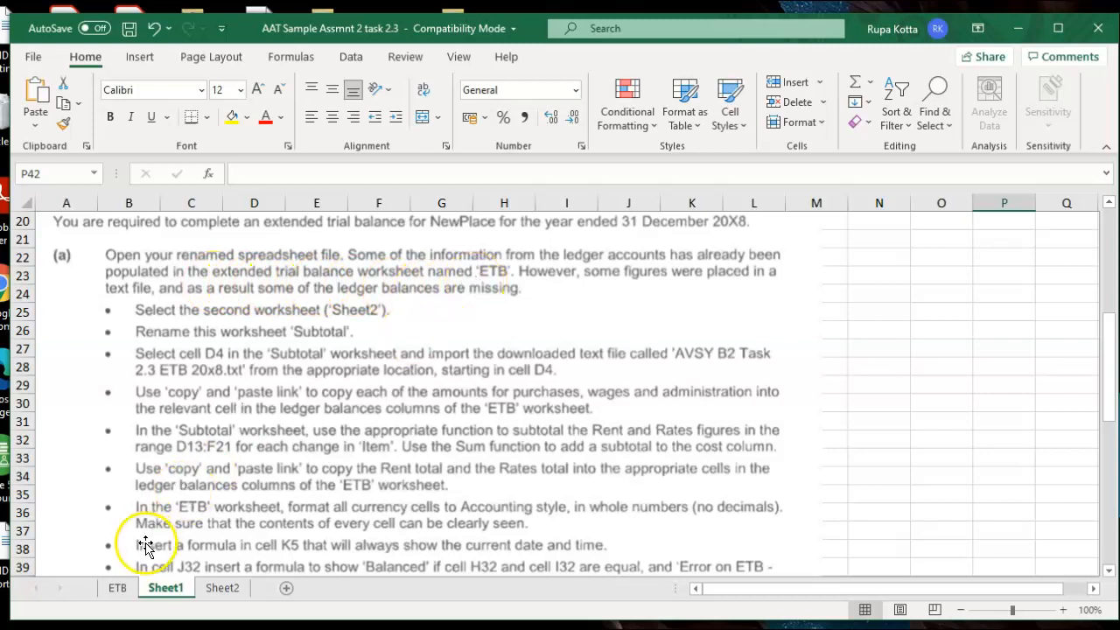
pyautogui.click(118, 588)
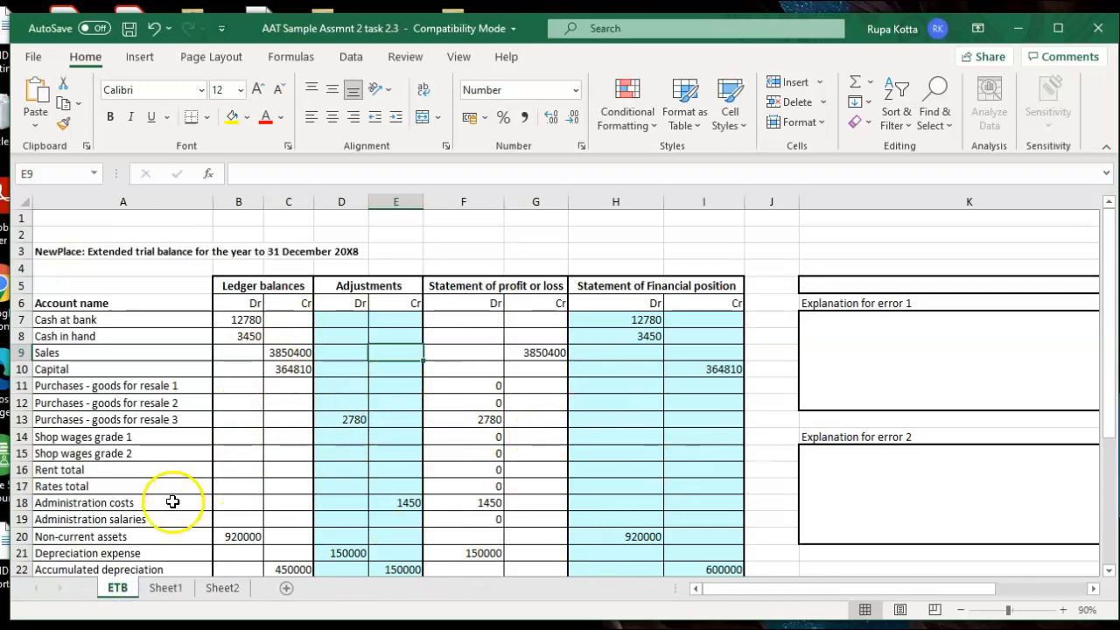
pyautogui.click(168, 592)
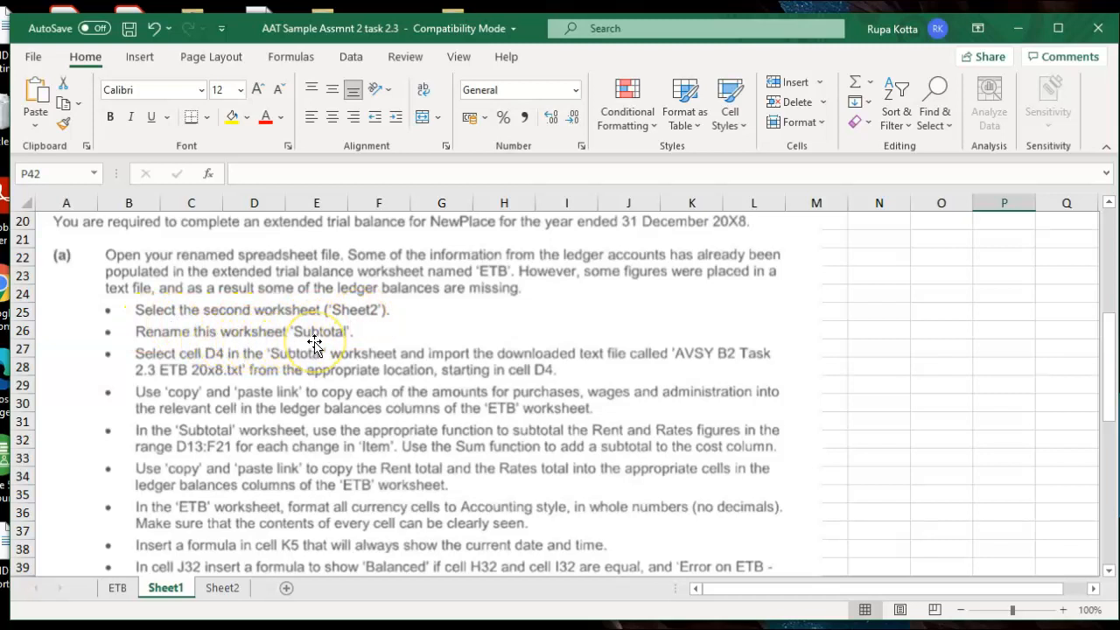
# Step: Rename the Sheet2 worksheet as "Subtotal"
pyautogui.click(223, 590)
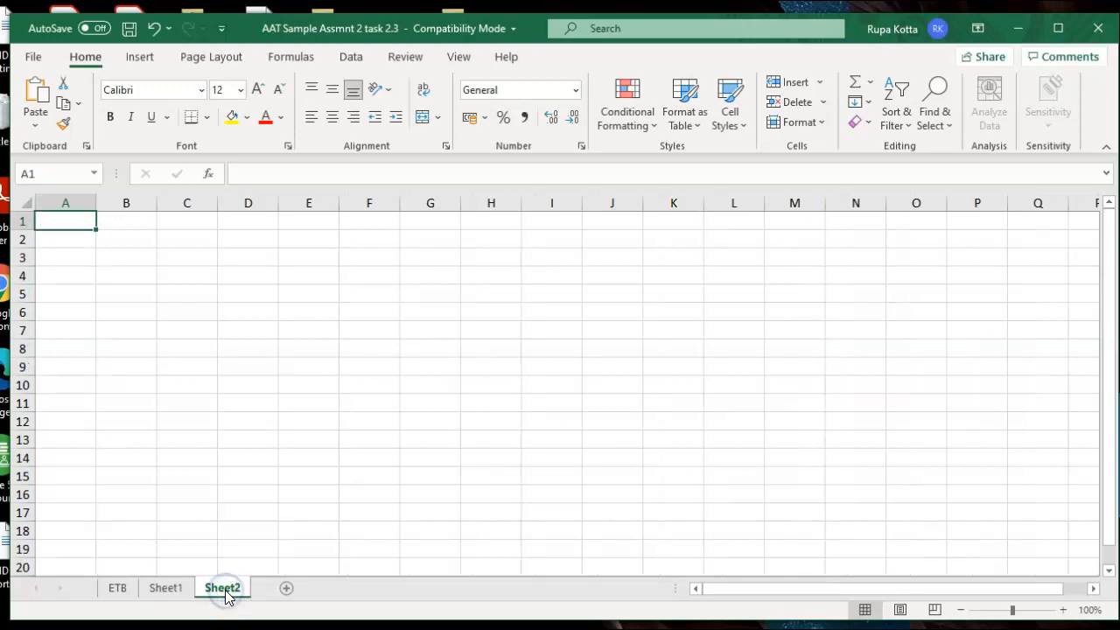
pyautogui.doubleClick(224, 589)
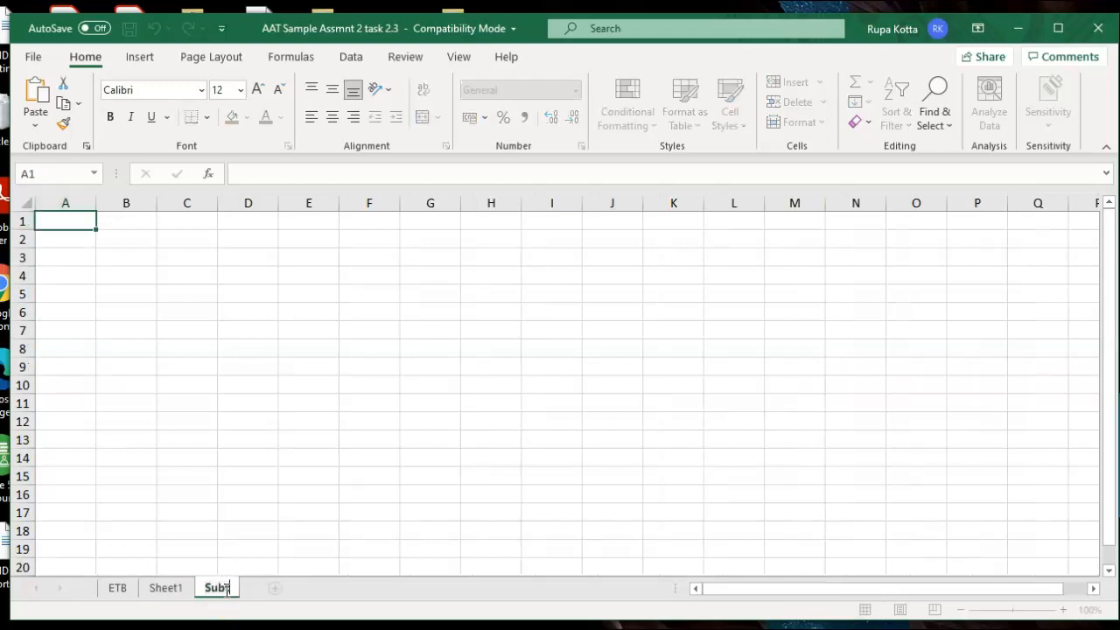
pyautogui.click(165, 589)
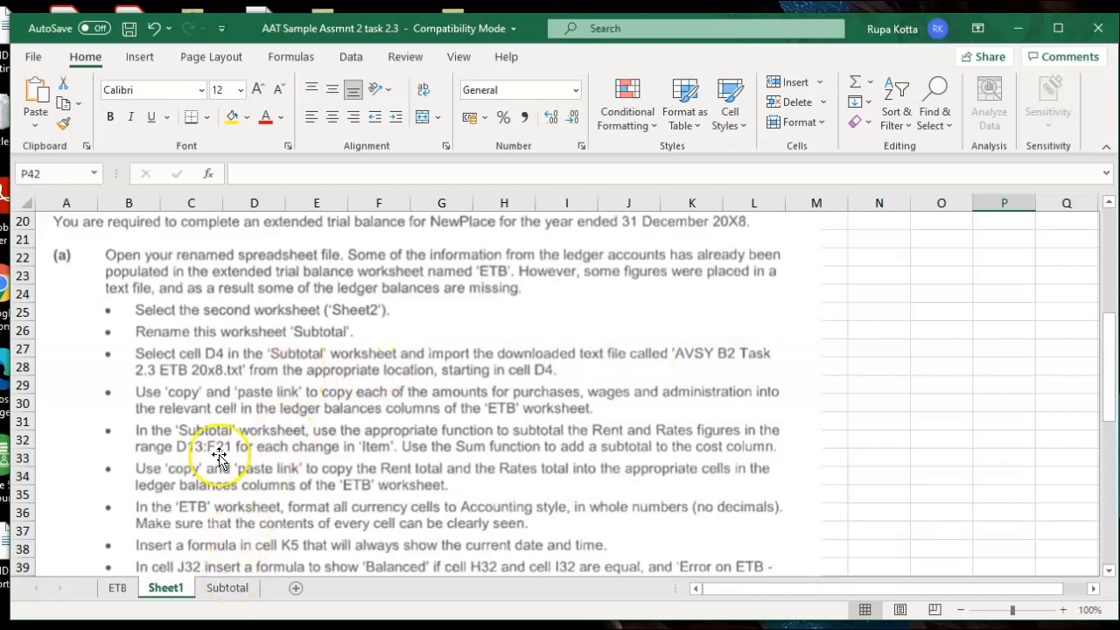
# Step: Open a Text/CSV file import with cell D4 of the Subtotal worksheet selected
pyautogui.click(230, 587)
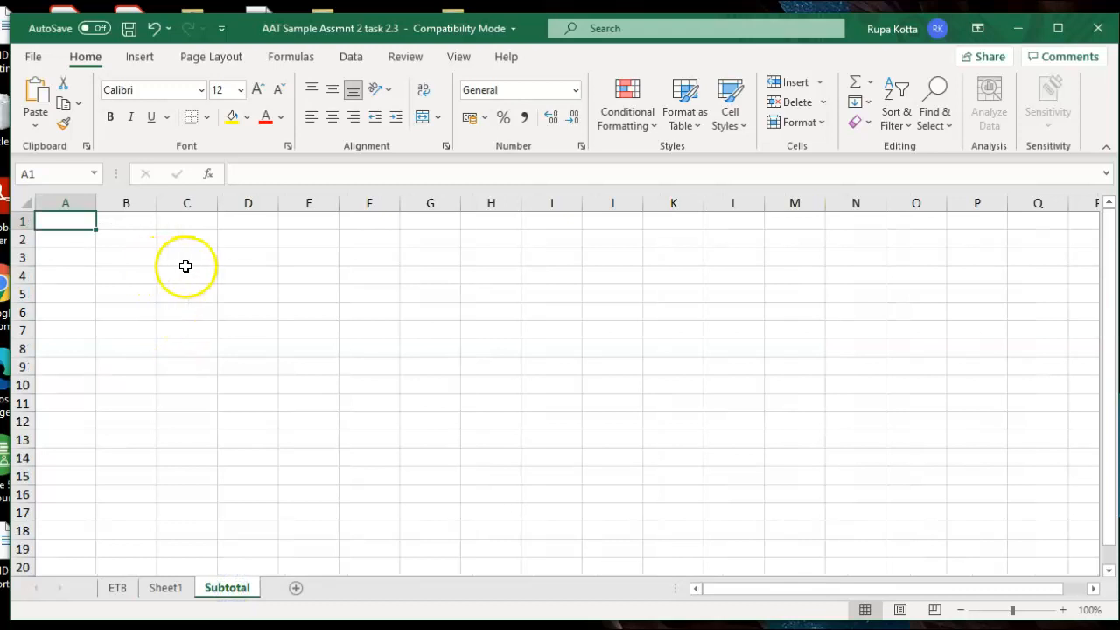
pyautogui.click(234, 275)
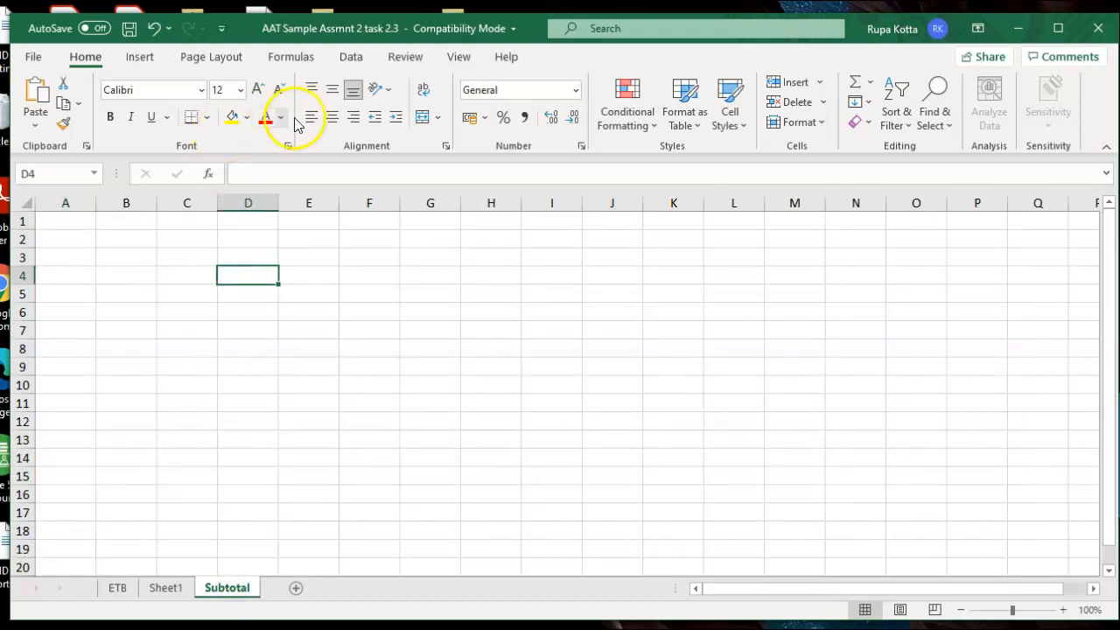
pyautogui.click(350, 58)
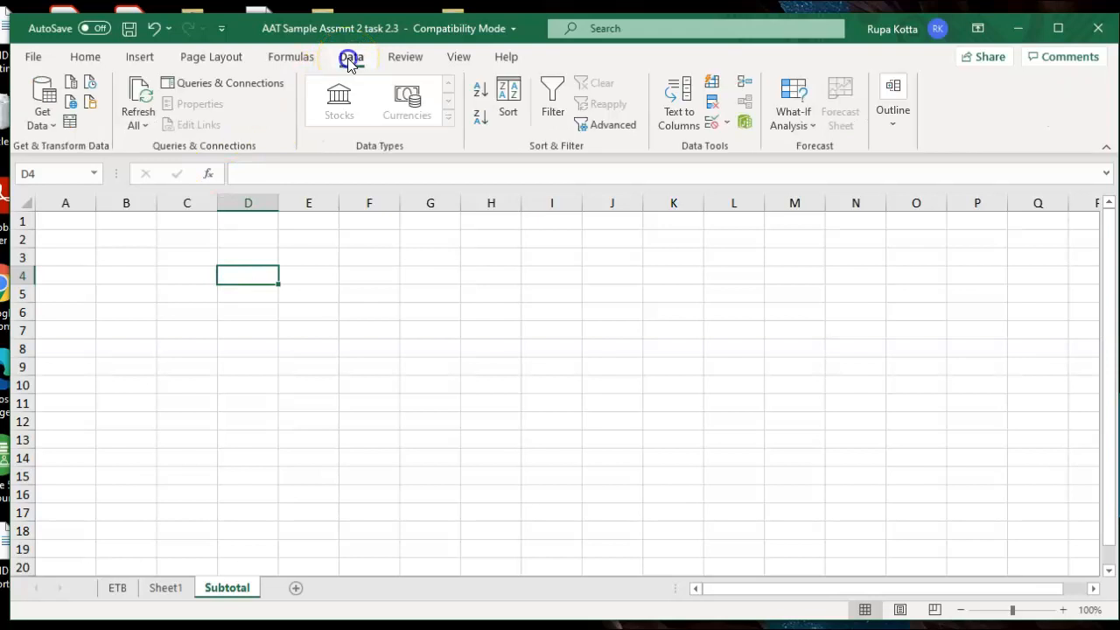
pyautogui.click(48, 120)
pyautogui.moveTo(77, 166)
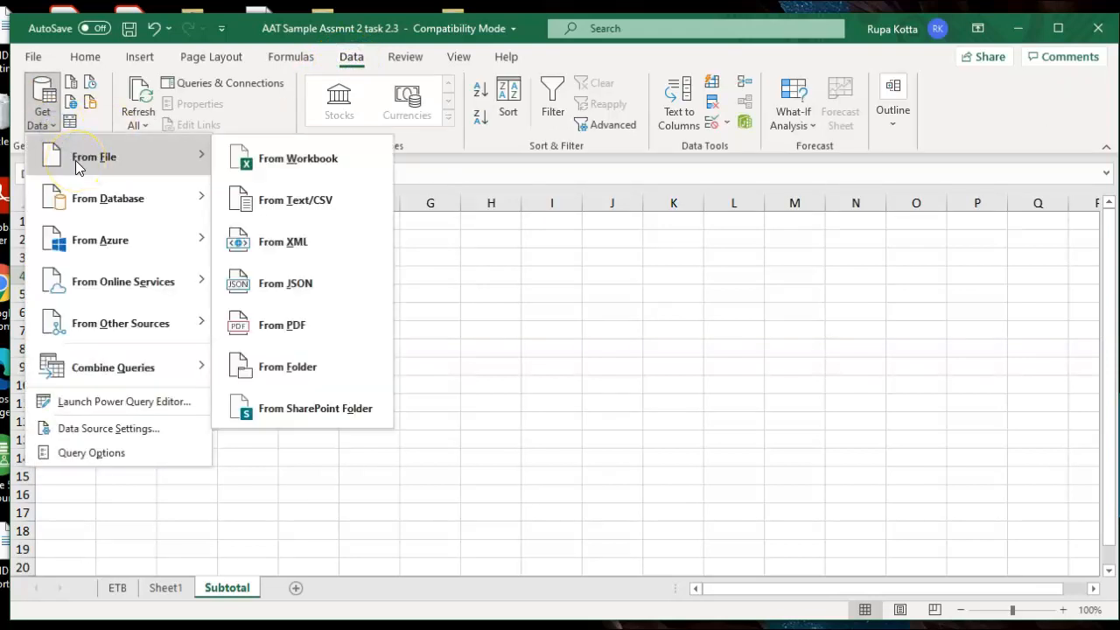
pyautogui.click(279, 196)
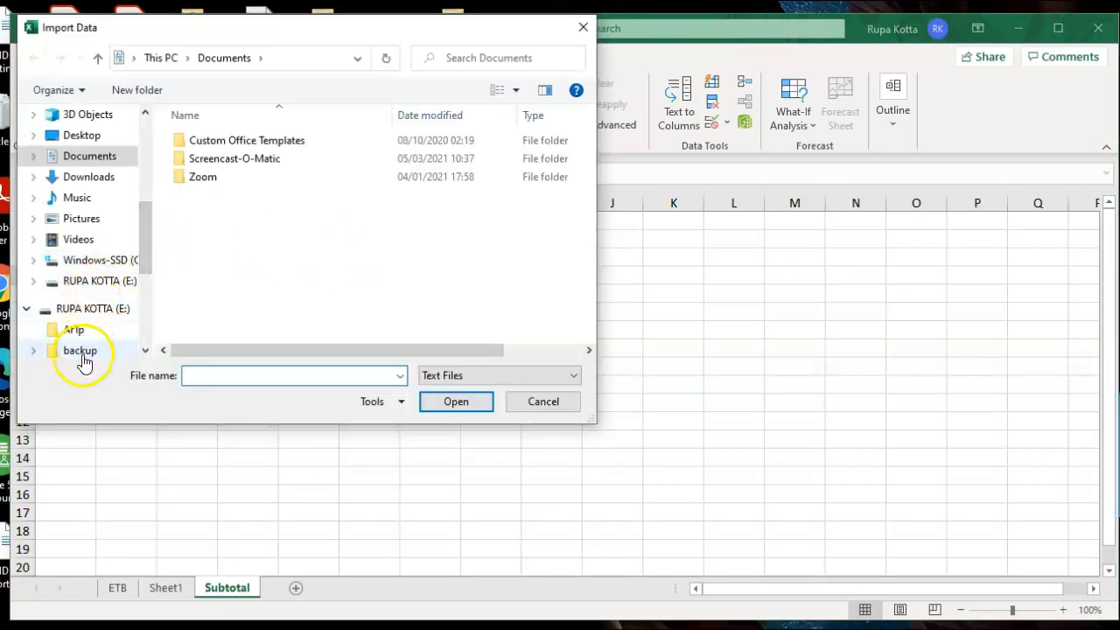
# Step: Load "AAT Sample Assmnt 2 task 2.3 data file" from backup > CNWL 2018 - 19 > AAT L3 > spreadsheets > workbook > sample assessment 2 2016
pyautogui.click(81, 357)
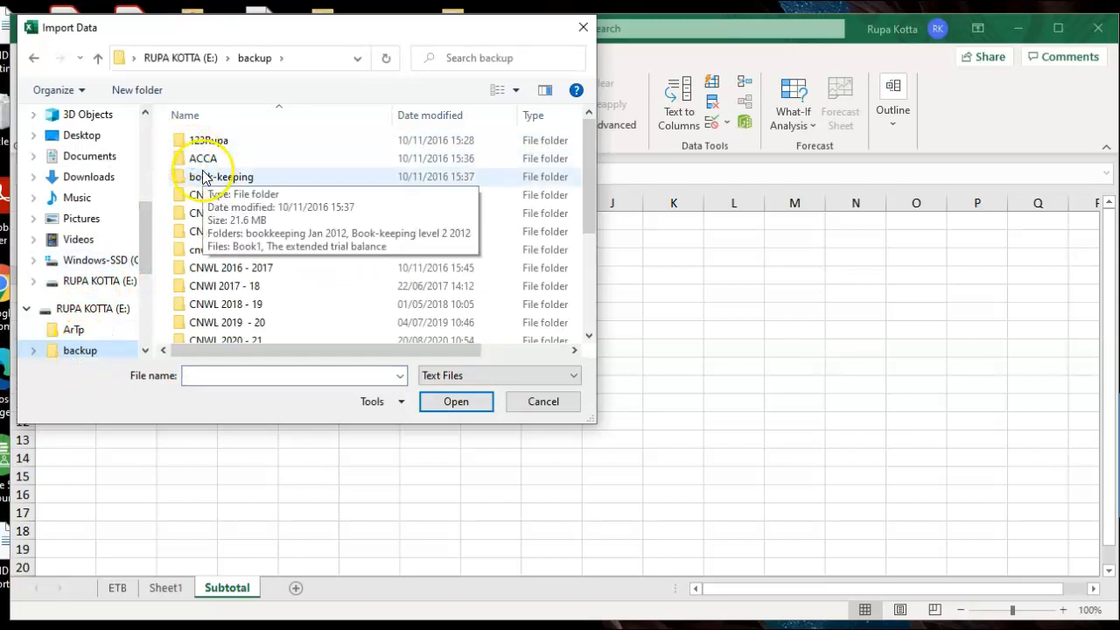
pyautogui.doubleClick(233, 306)
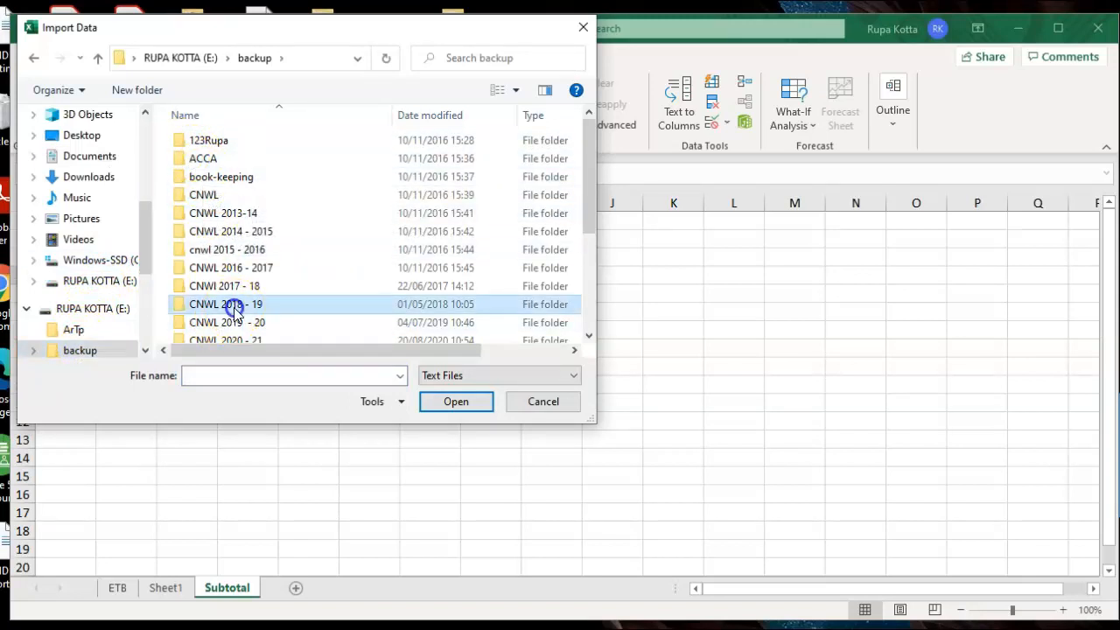
pyautogui.doubleClick(209, 179)
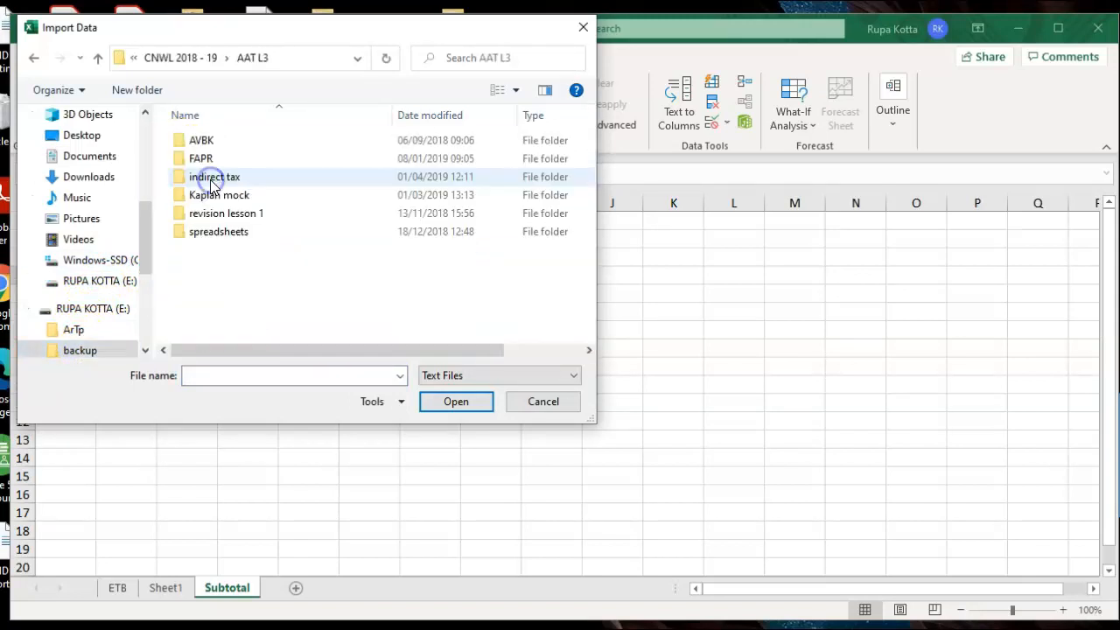
pyautogui.doubleClick(211, 233)
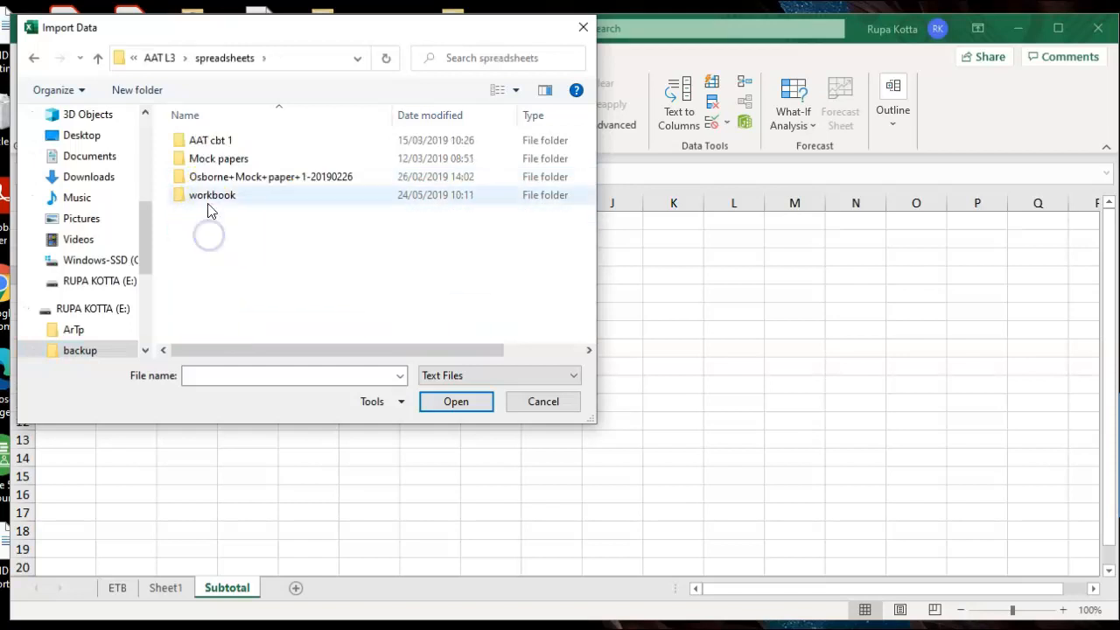
pyautogui.doubleClick(215, 198)
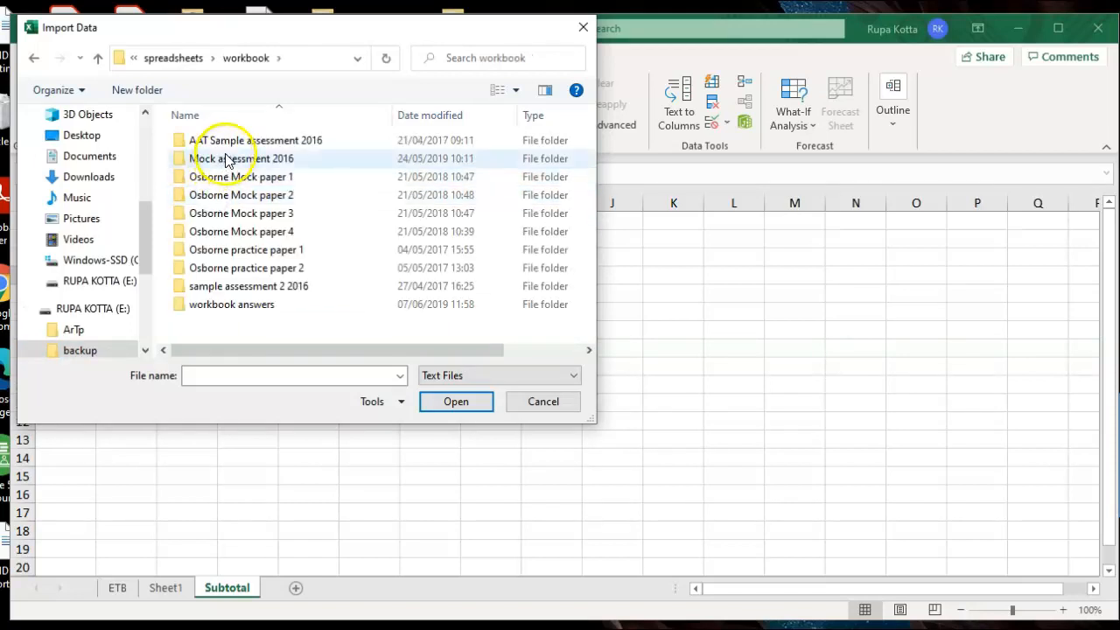
pyautogui.doubleClick(224, 287)
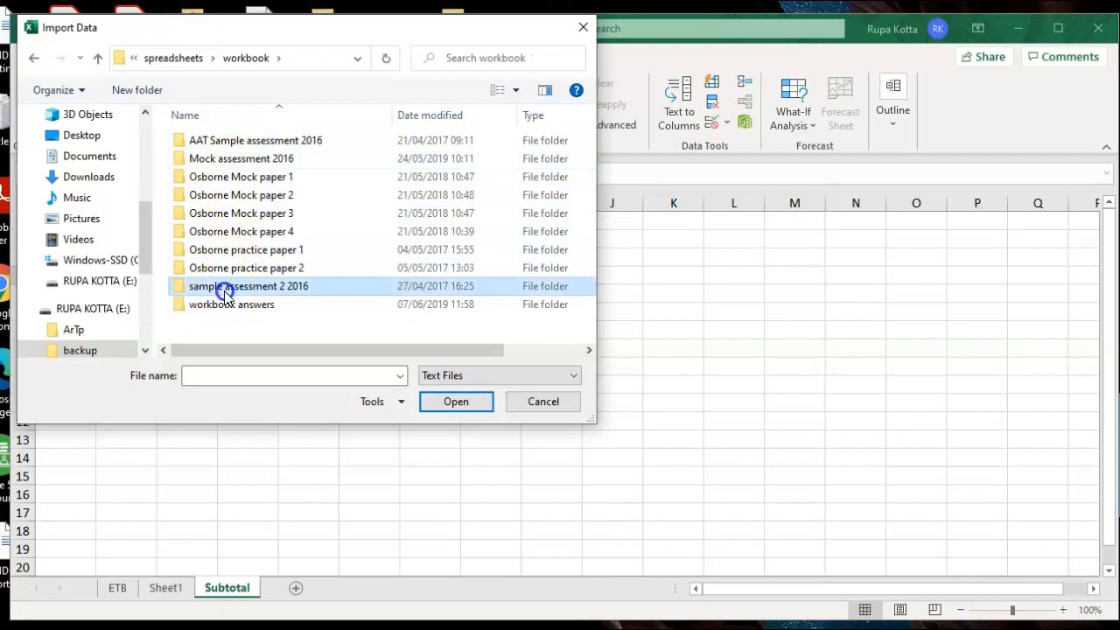
pyautogui.click(268, 142)
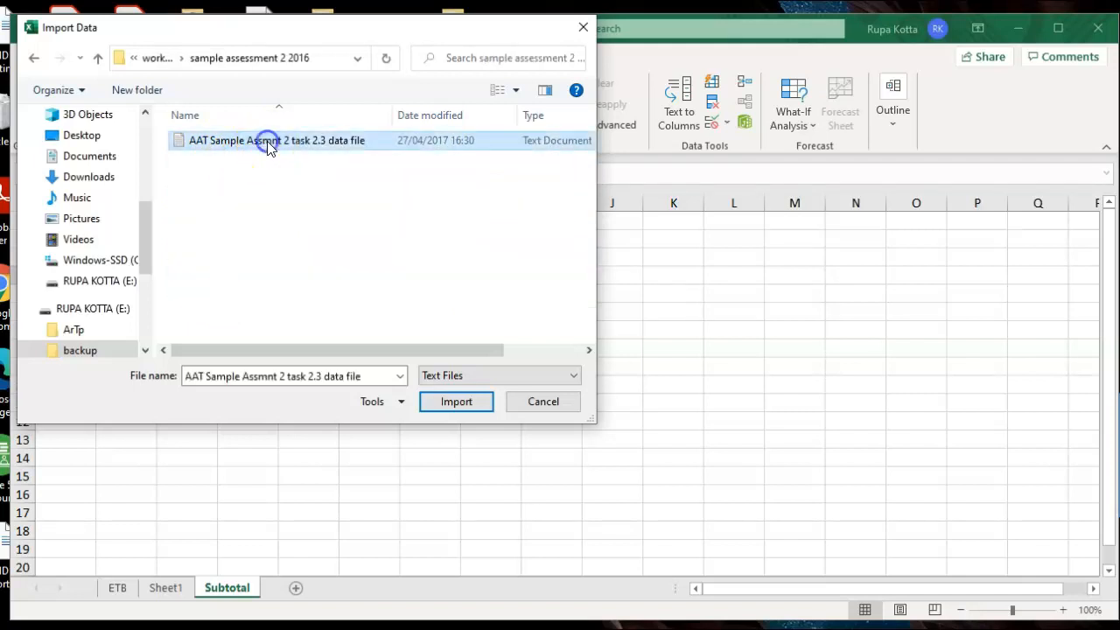
pyautogui.click(433, 402)
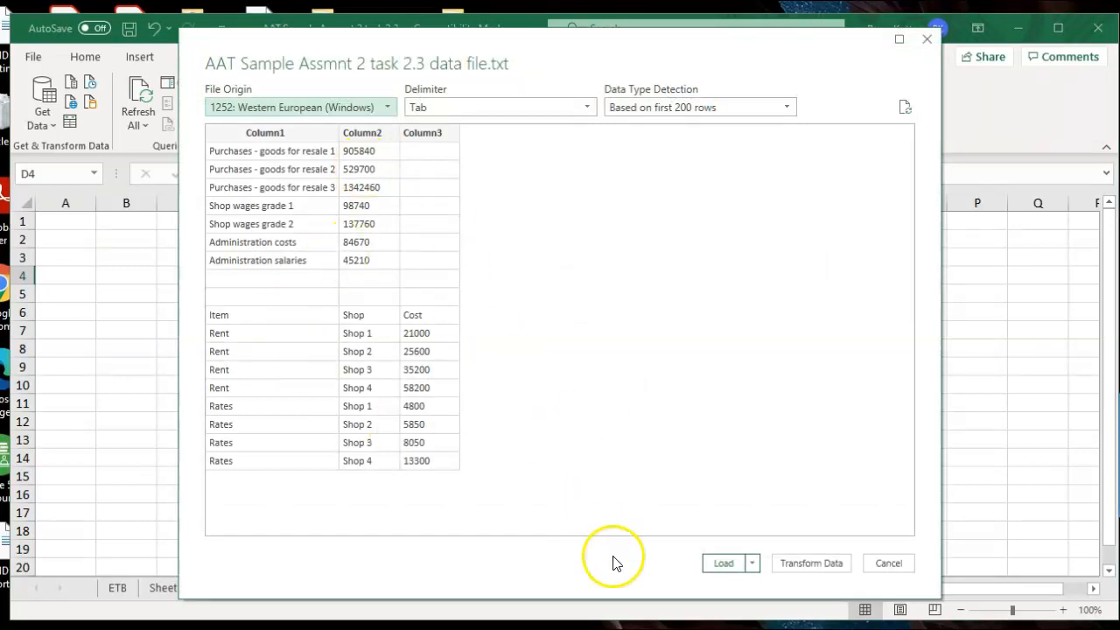
pyautogui.click(720, 566)
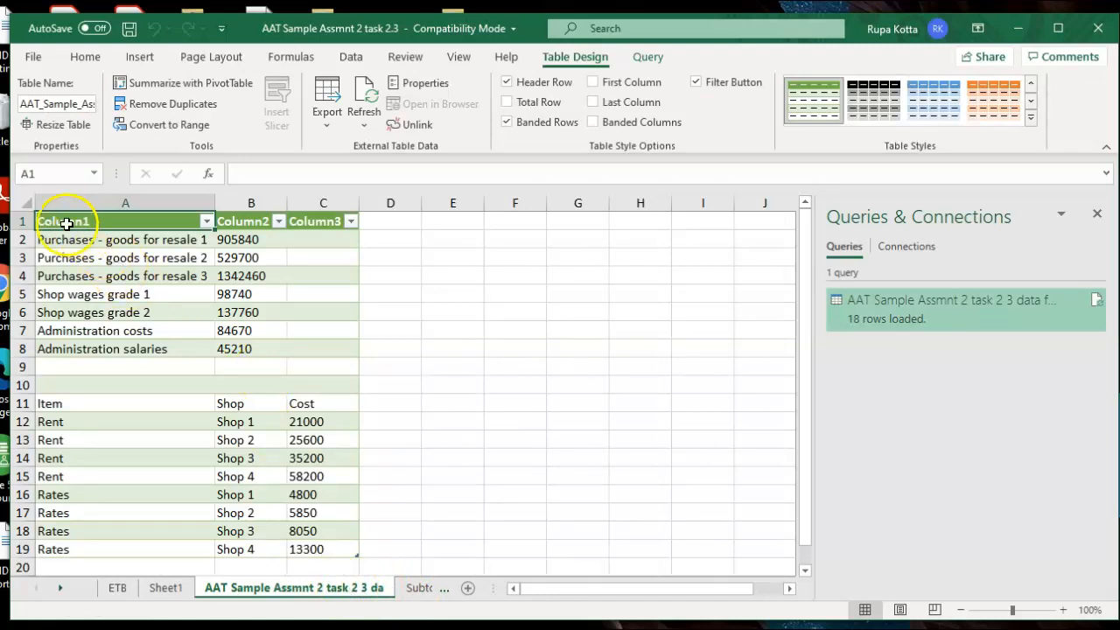
# Step: Move the whole imported table, A1:C19, to the Subtotal worksheet starting in cell D4
pyautogui.moveTo(61, 221); pyautogui.dragTo(326, 543)
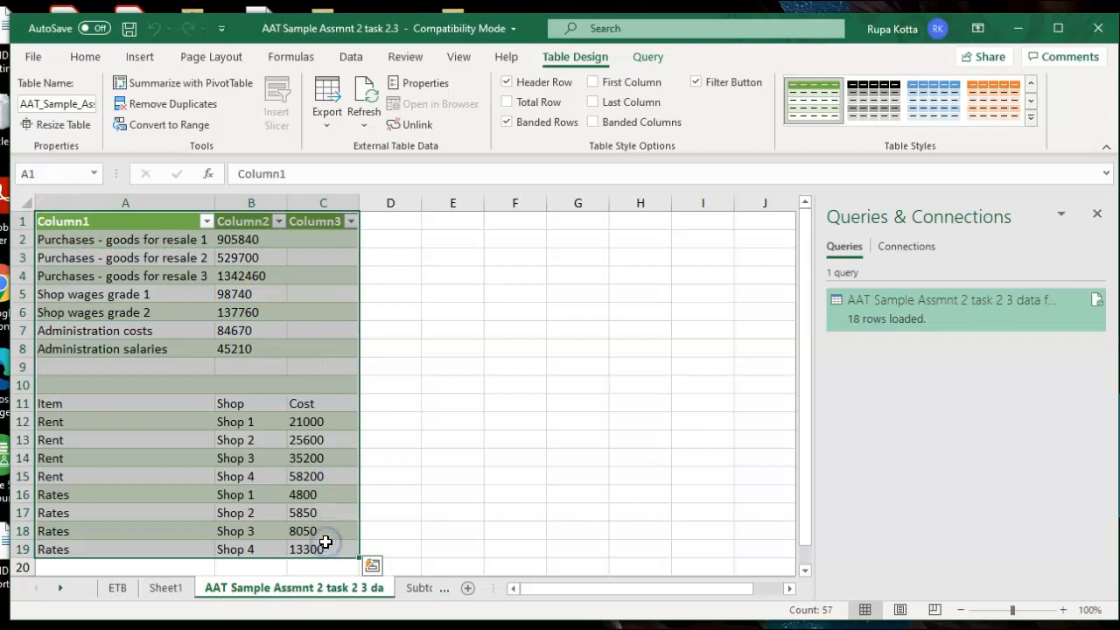
pyautogui.hotkey('ctrl', 'c')
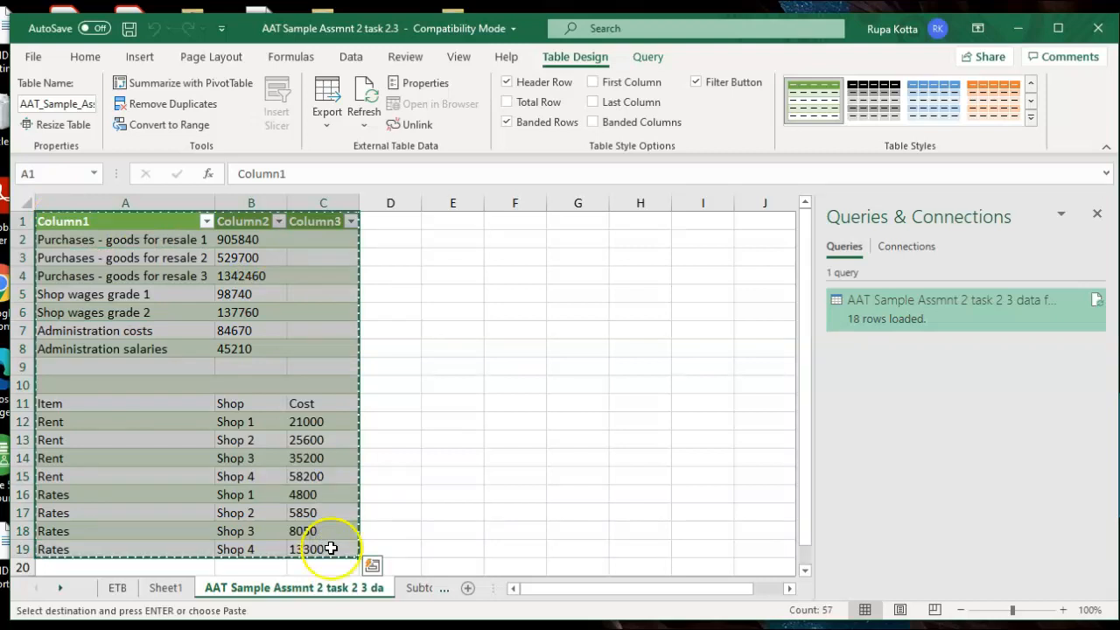
pyautogui.click(401, 587)
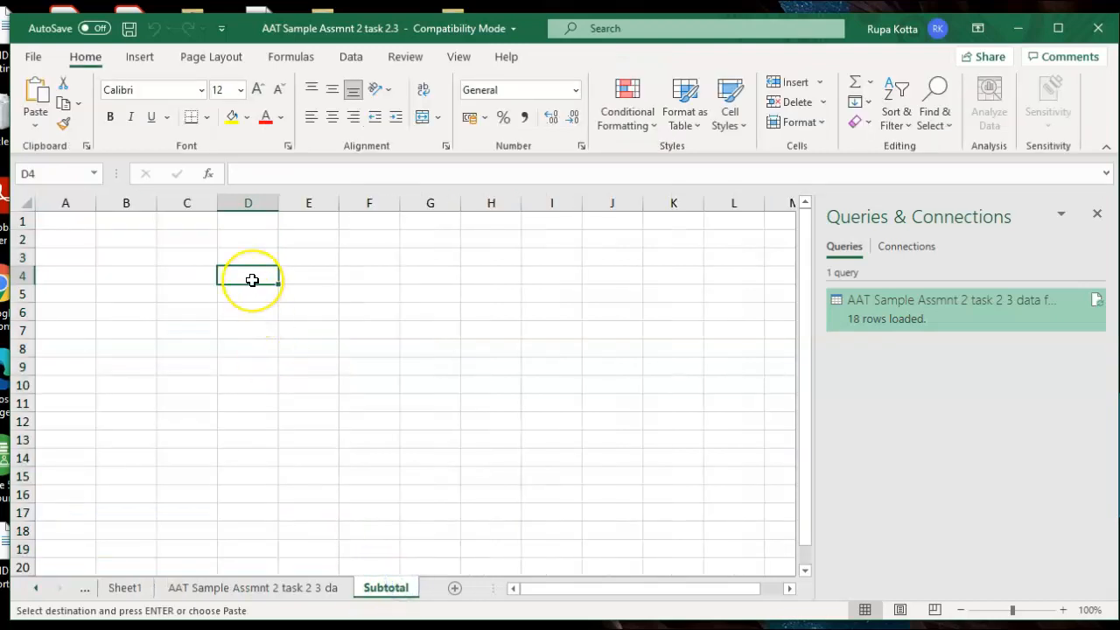
pyautogui.press('Return')
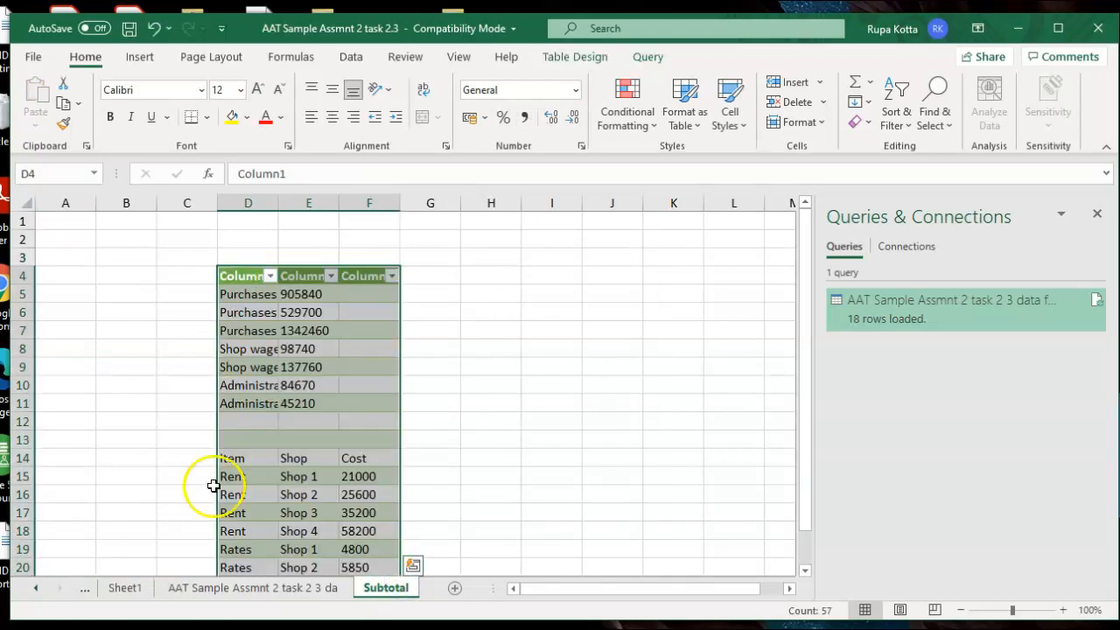
# Step: Delete the emptied worksheet that the data file import added
pyautogui.click(218, 594)
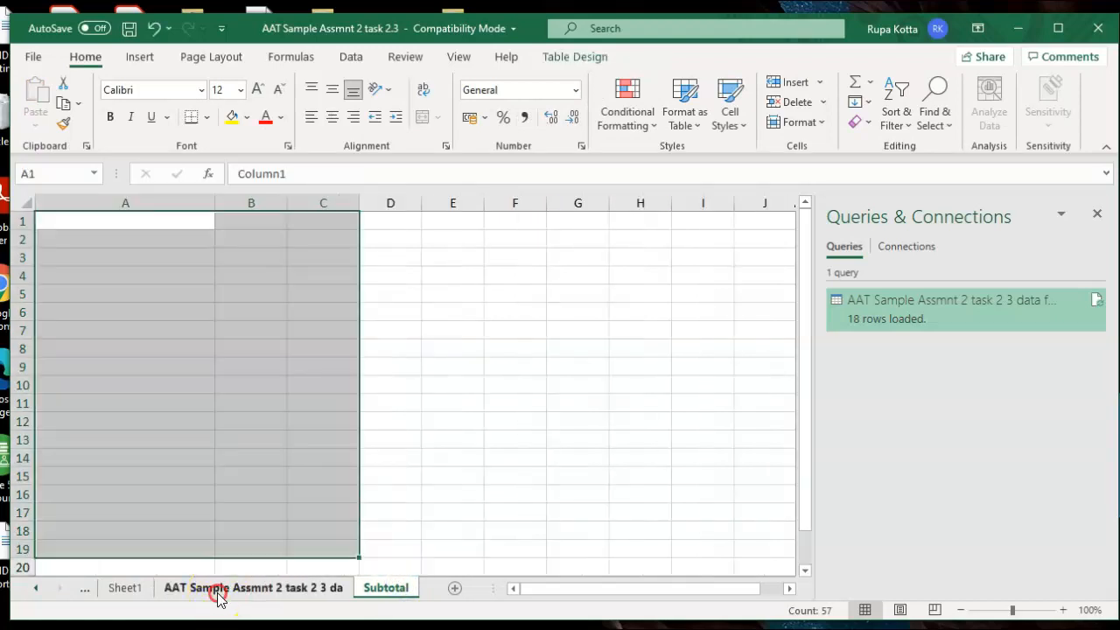
pyautogui.rightClick(218, 593)
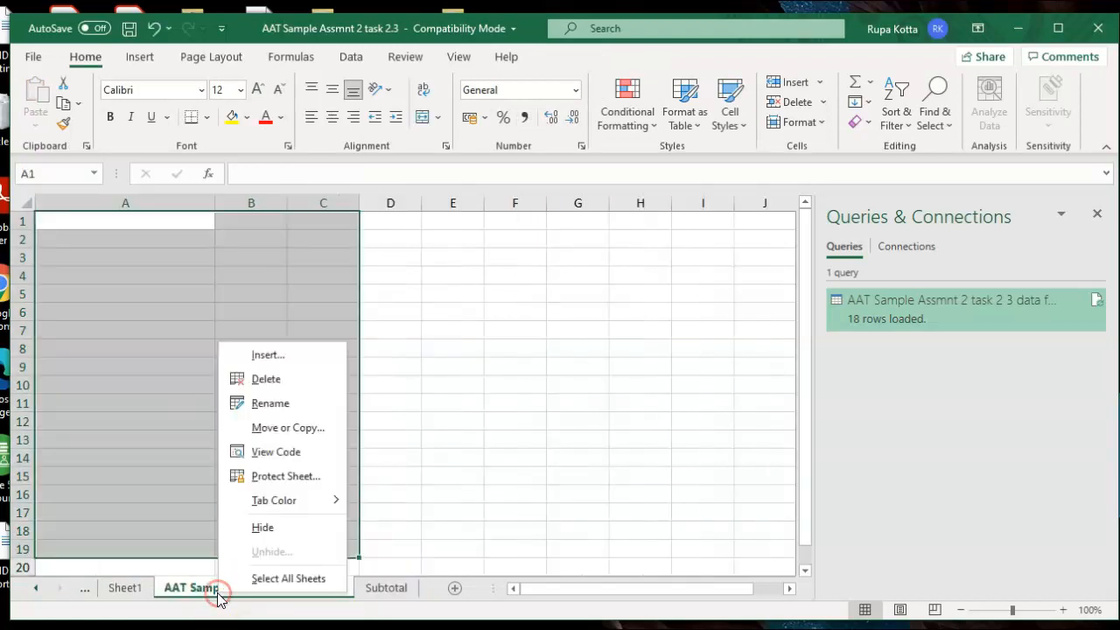
pyautogui.click(267, 382)
pyautogui.click(530, 372)
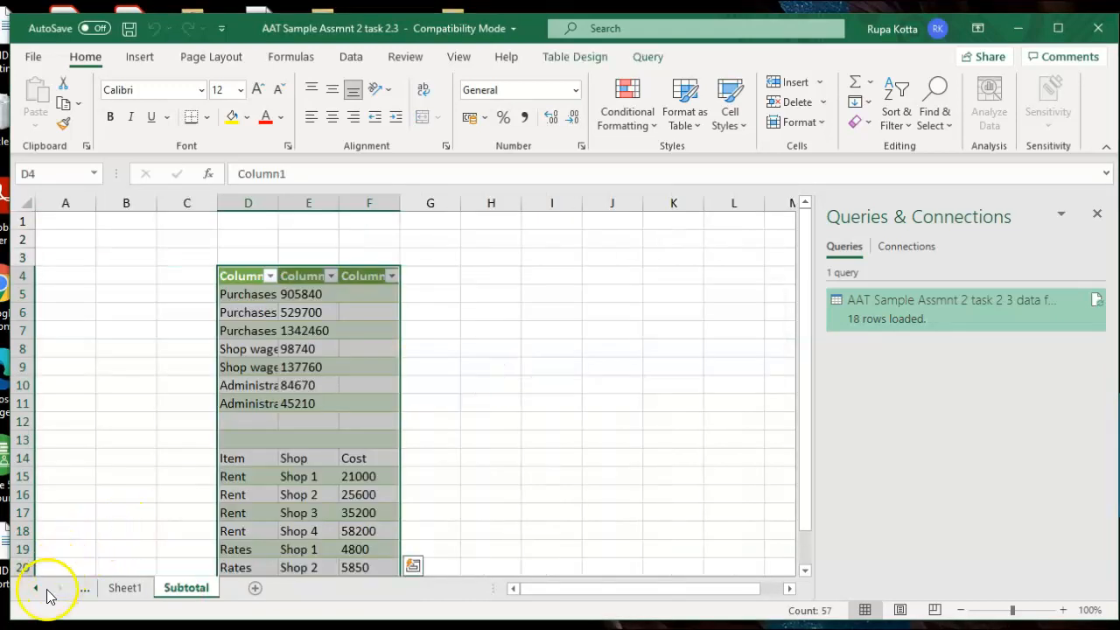
# Step: Widen columns D to F of the Subtotal worksheet to fit their contents and close the Queries & Connections pane
pyautogui.click(635, 317)
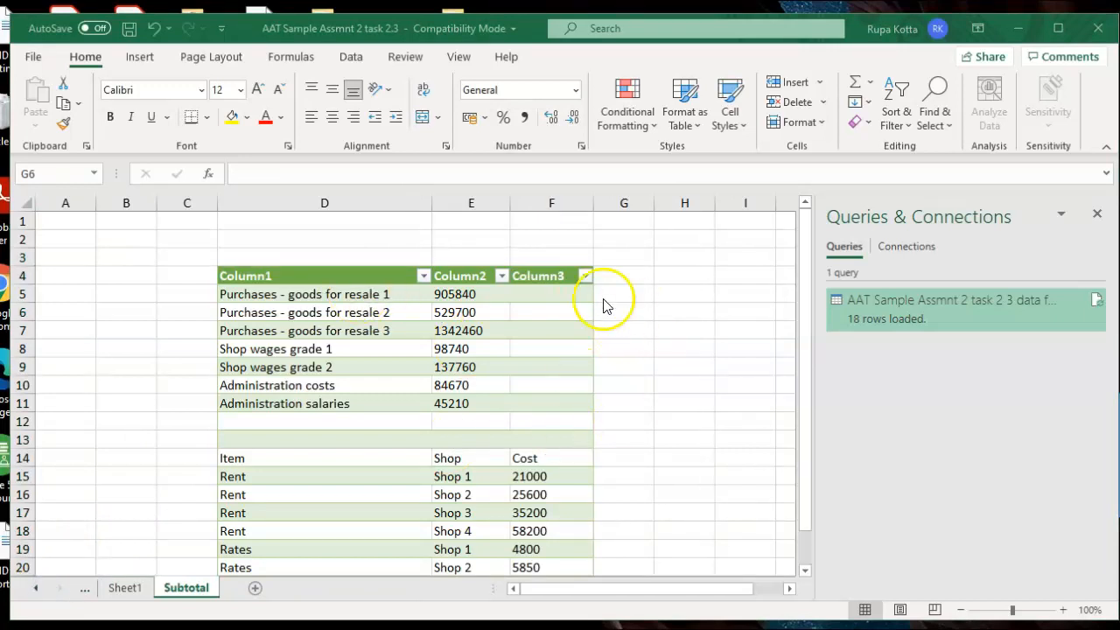
pyautogui.click(1097, 216)
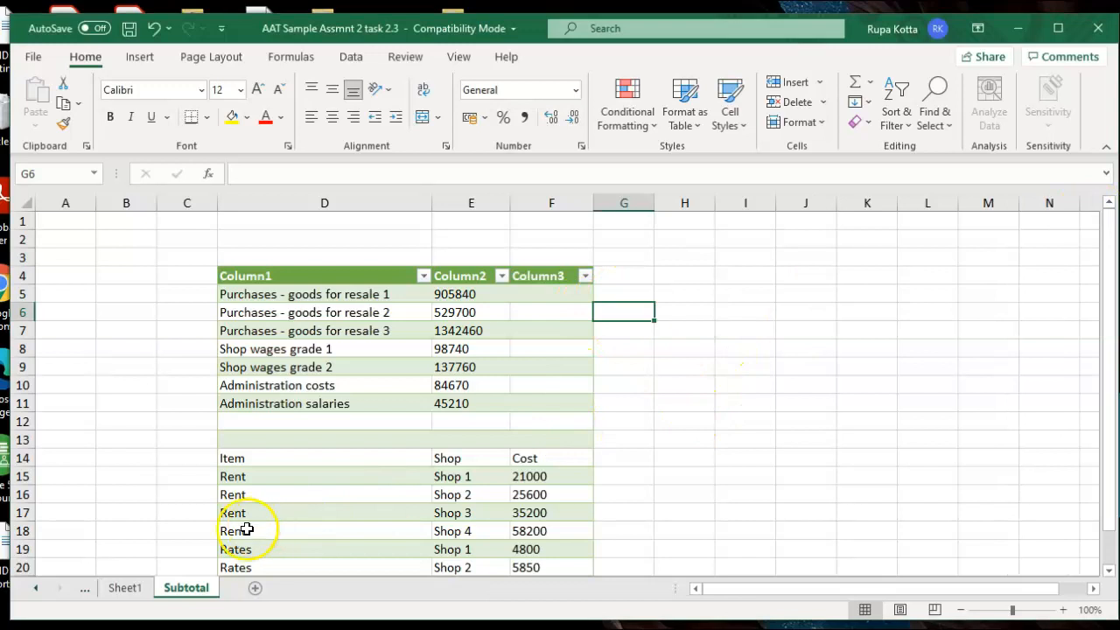
# Step: Review the copy and paste link instructions on Sheet1 and compare the Subtotal figures with the ledger balances layout in ETB
pyautogui.click(124, 588)
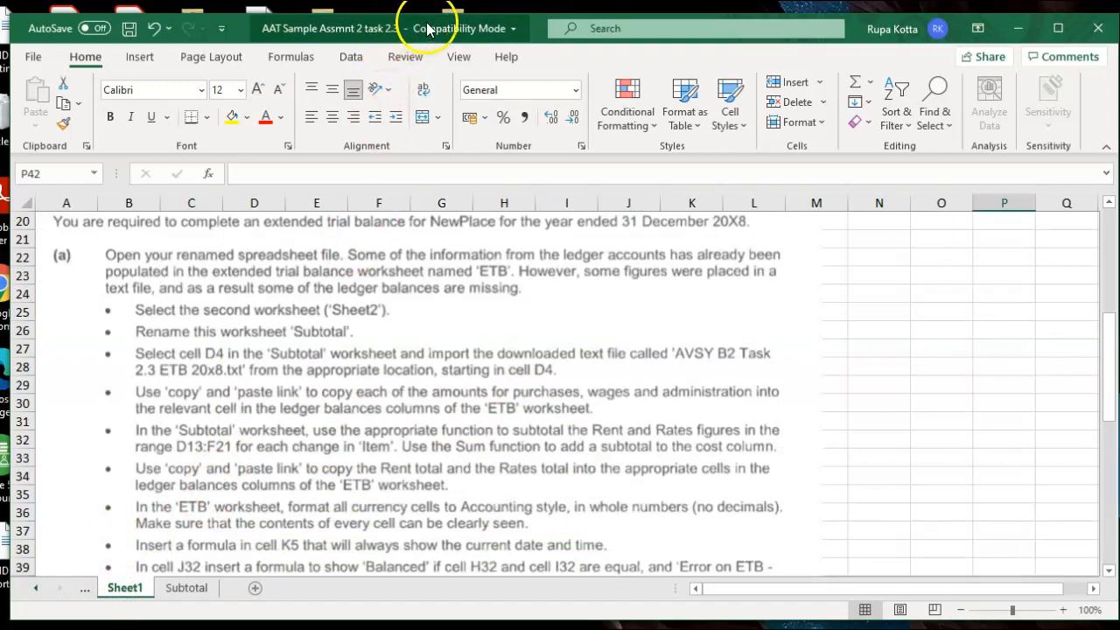
pyautogui.moveTo(243, 28); pyautogui.dragTo(243, 19)
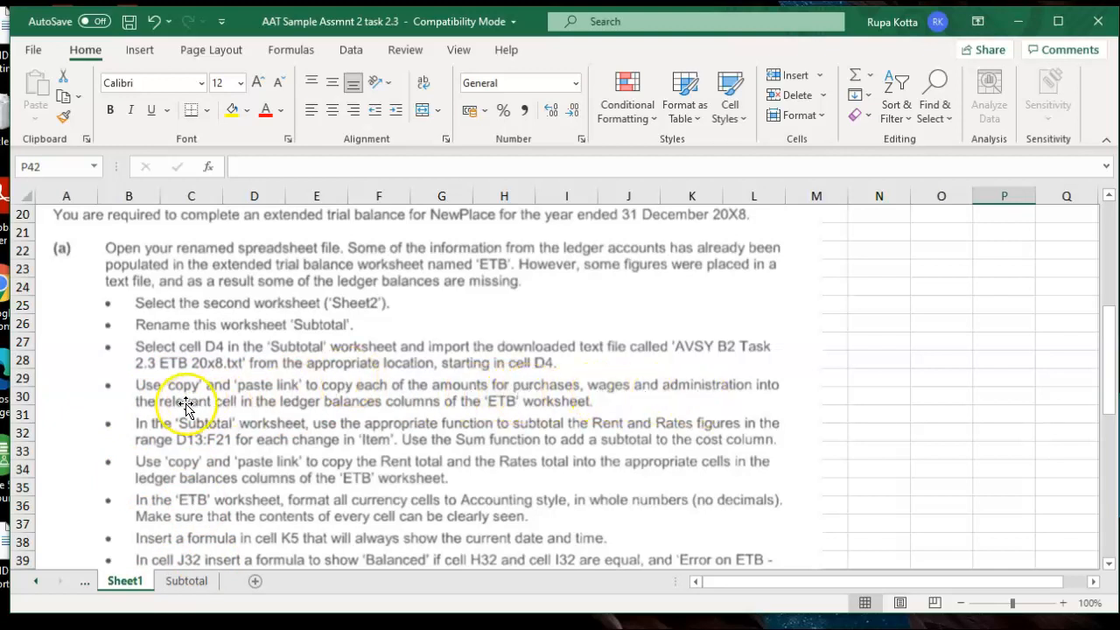
pyautogui.click(186, 581)
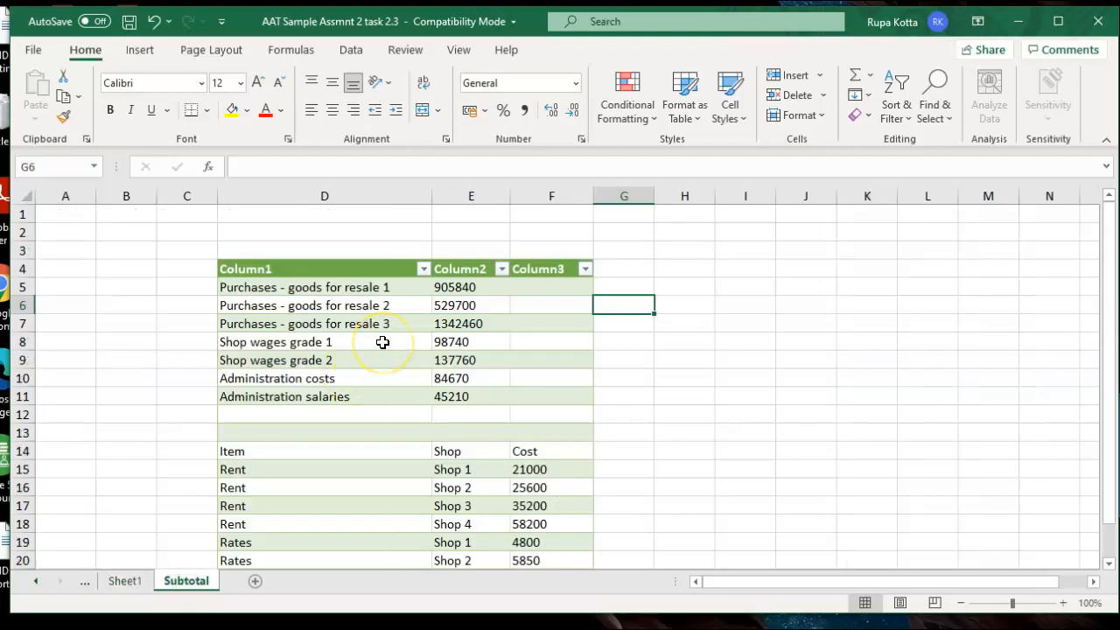
pyautogui.click(449, 316)
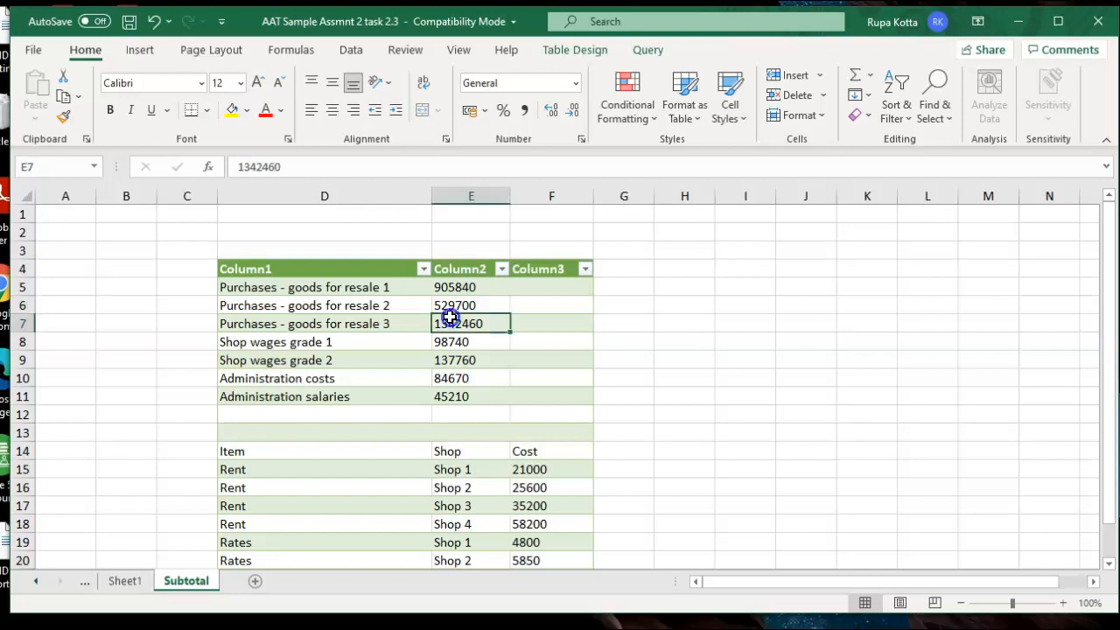
pyautogui.click(563, 323)
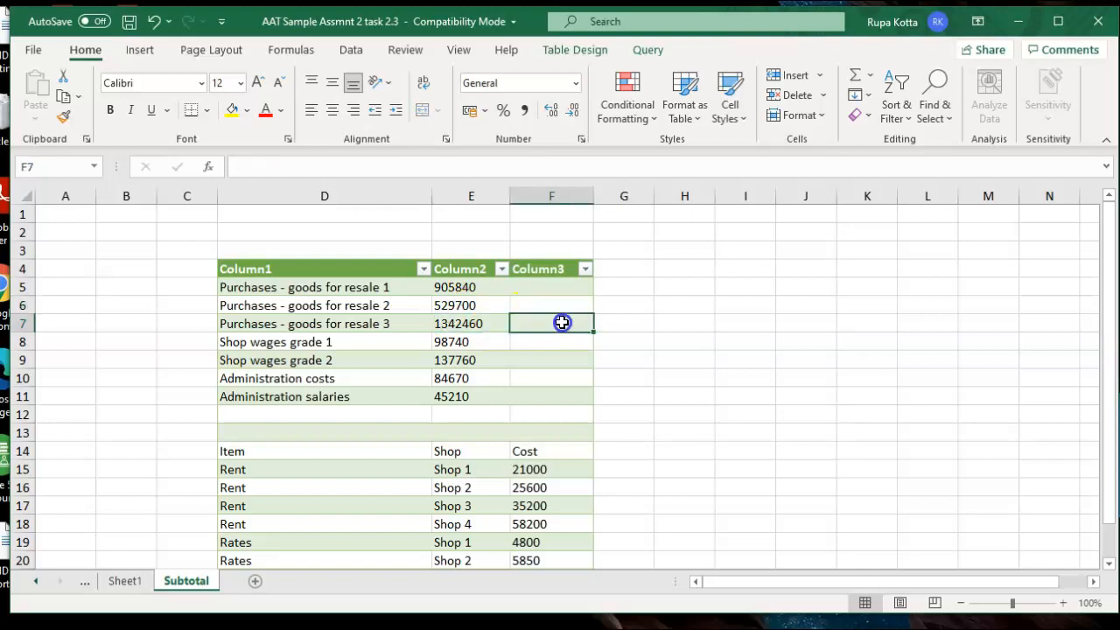
pyautogui.click(85, 583)
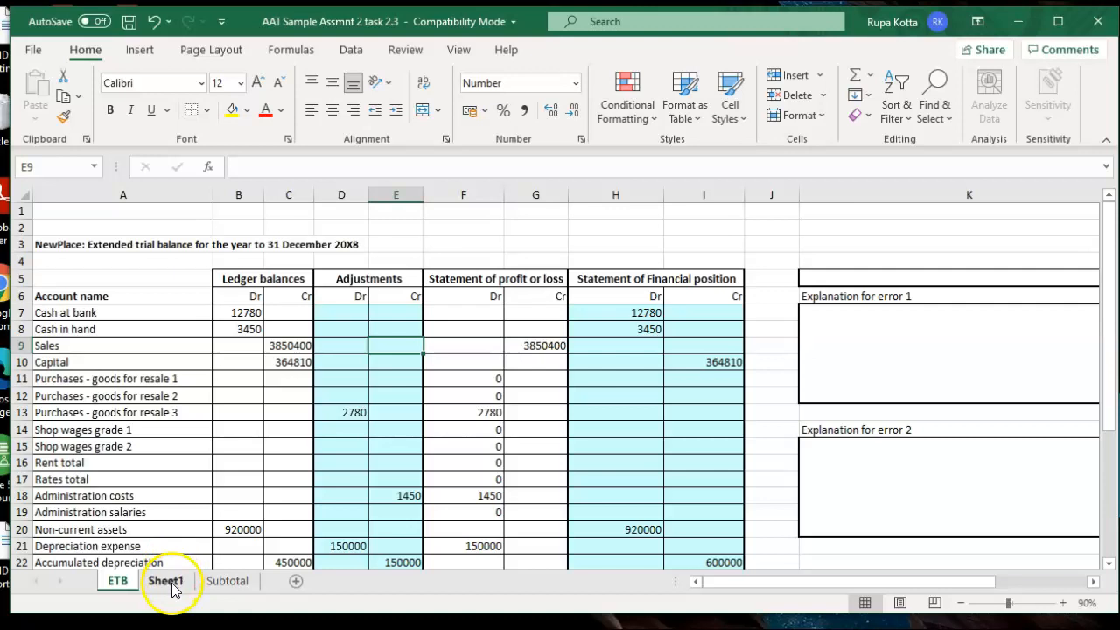
# Step: Copy the purchases and shop wages amounts, Subtotal E5:E9, and paste them as links into ETB starting at B11
pyautogui.click(227, 581)
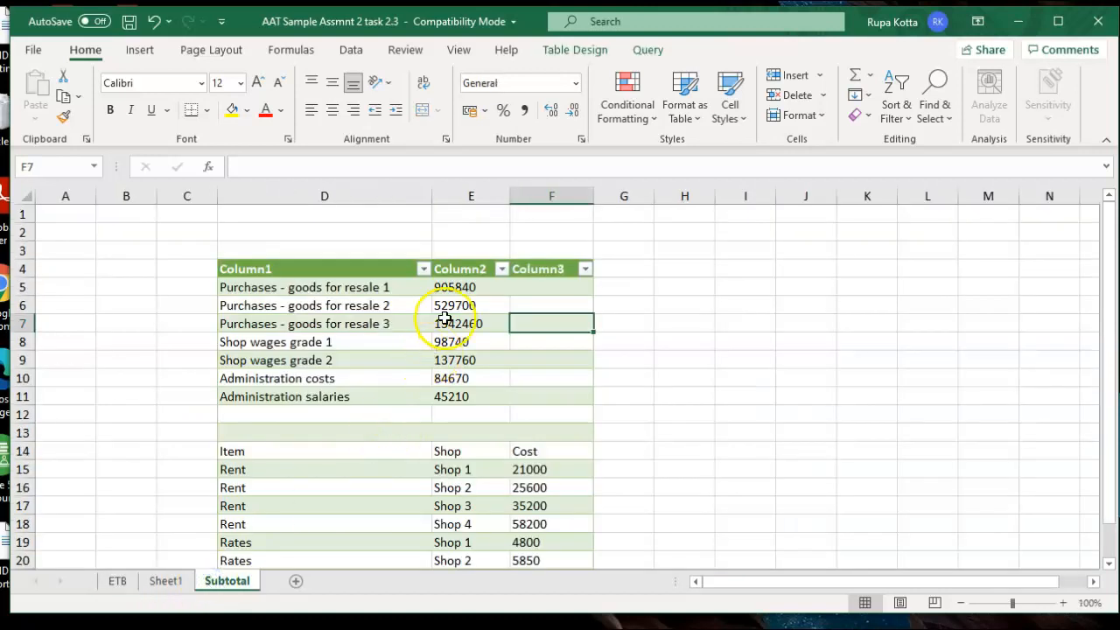
pyautogui.moveTo(461, 290); pyautogui.dragTo(456, 360)
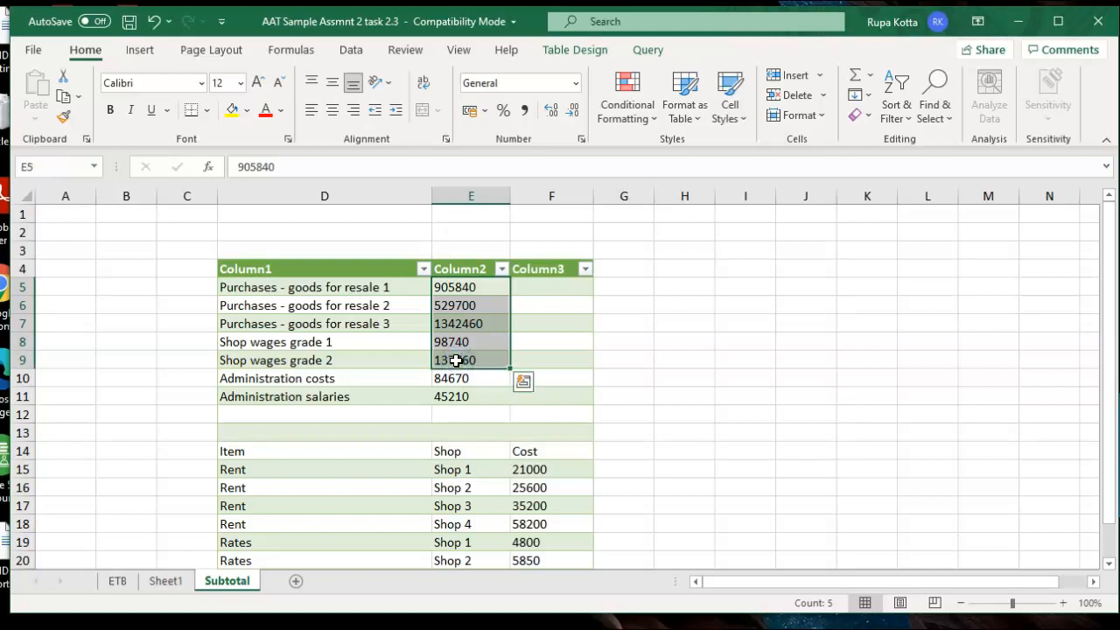
pyautogui.hotkey('ctrl', 'c')
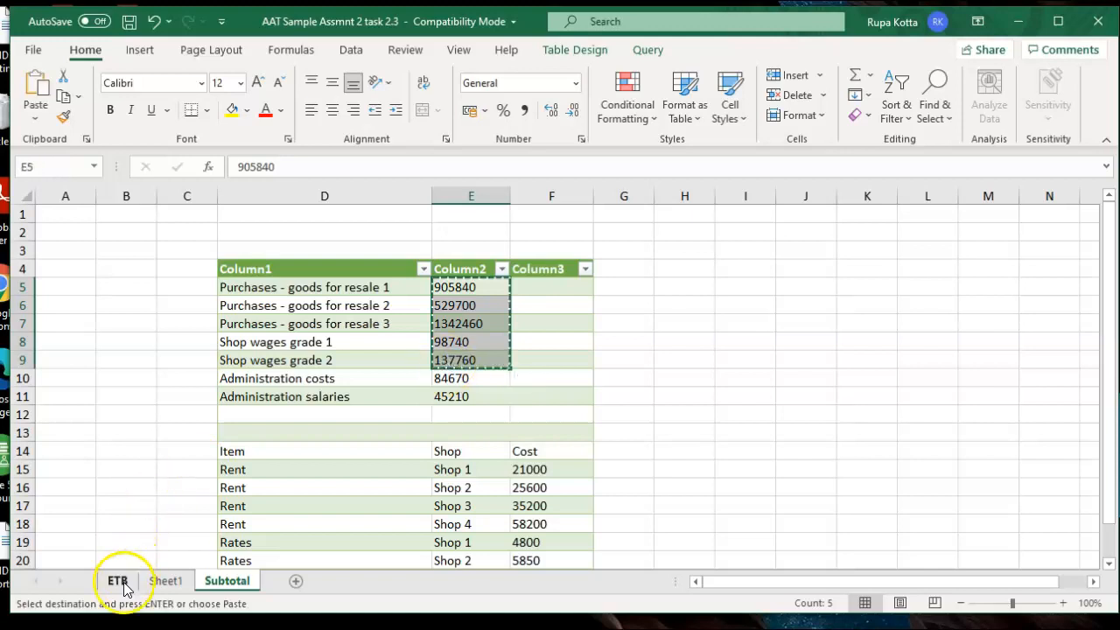
pyautogui.click(116, 581)
pyautogui.click(246, 379)
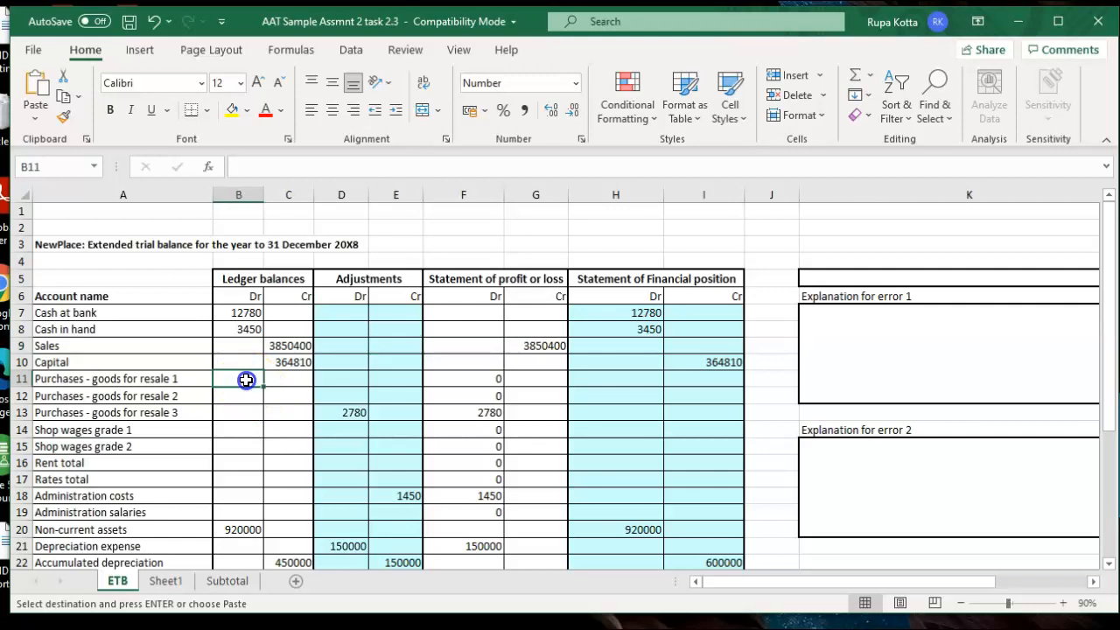
pyautogui.rightClick(246, 379)
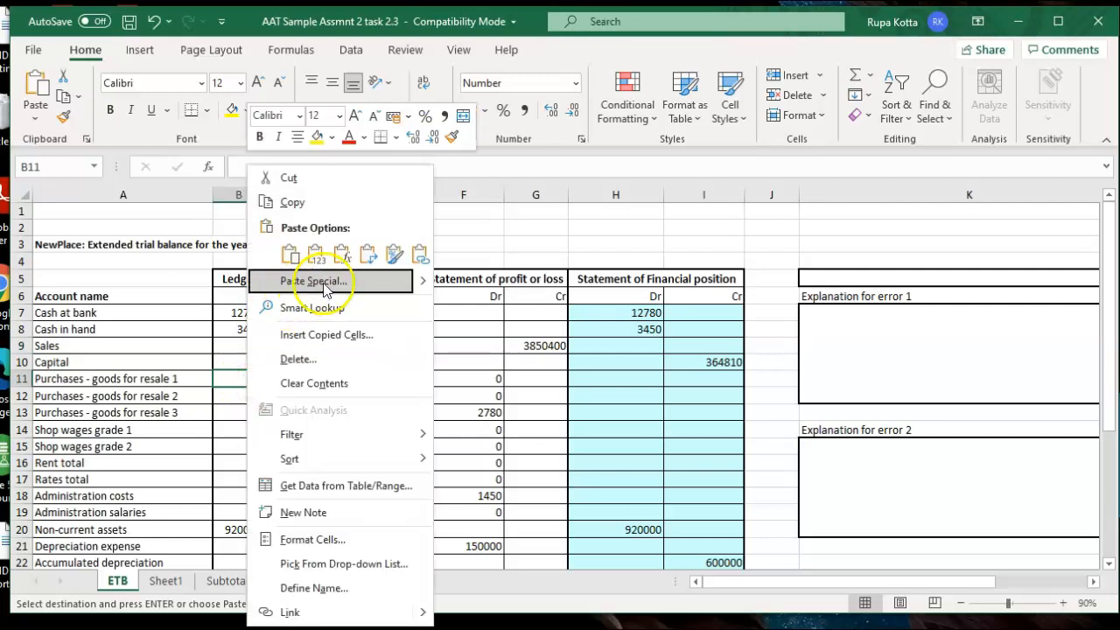
pyautogui.click(419, 255)
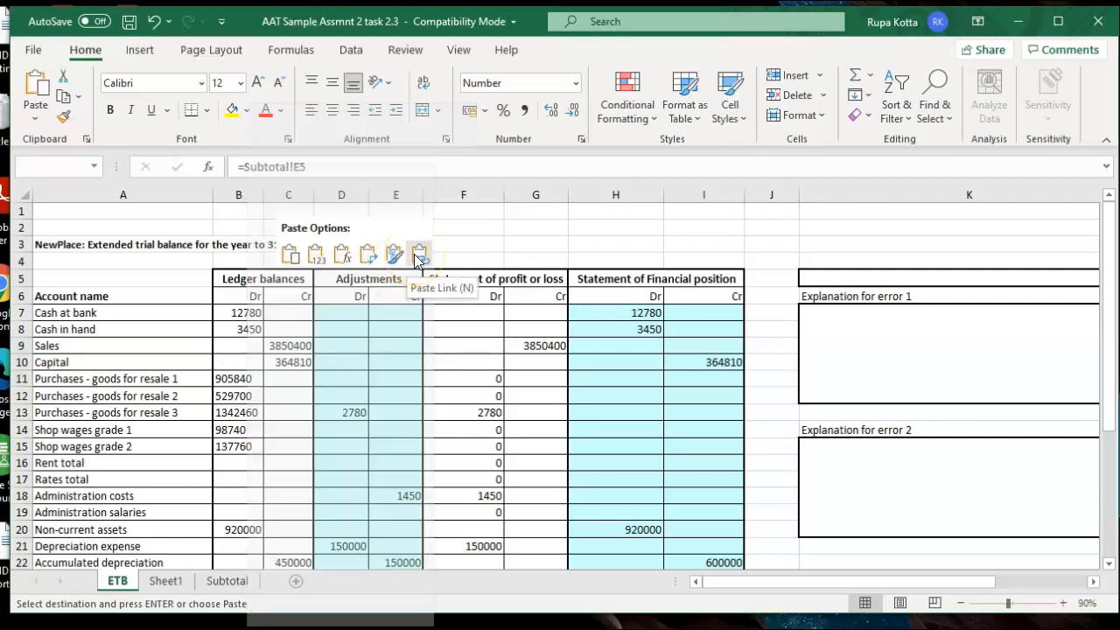
pyautogui.click(300, 282)
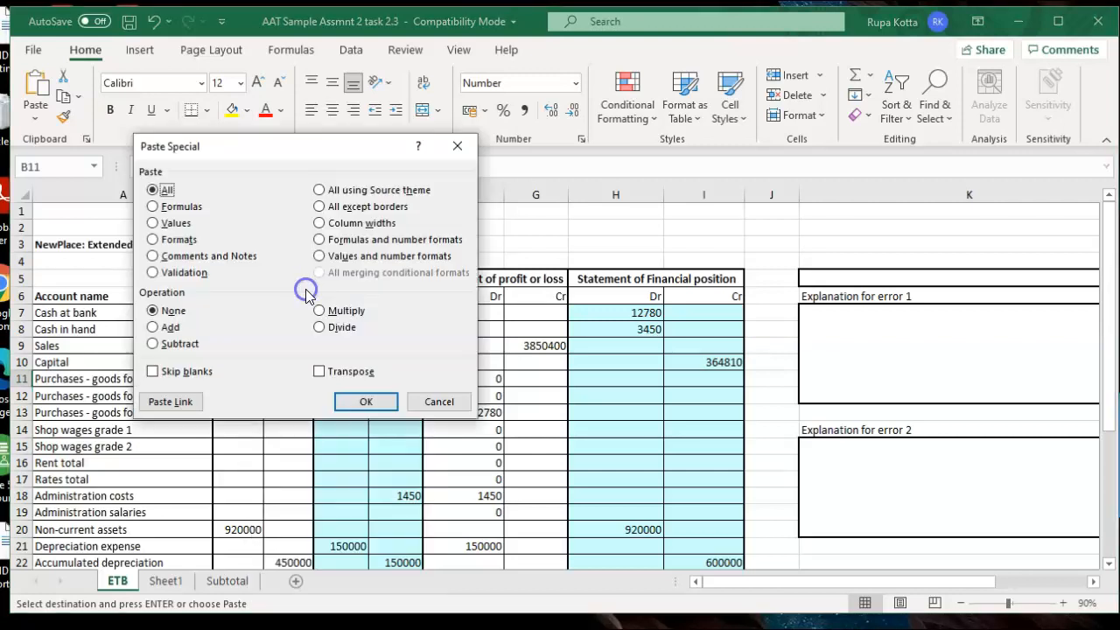
pyautogui.click(169, 402)
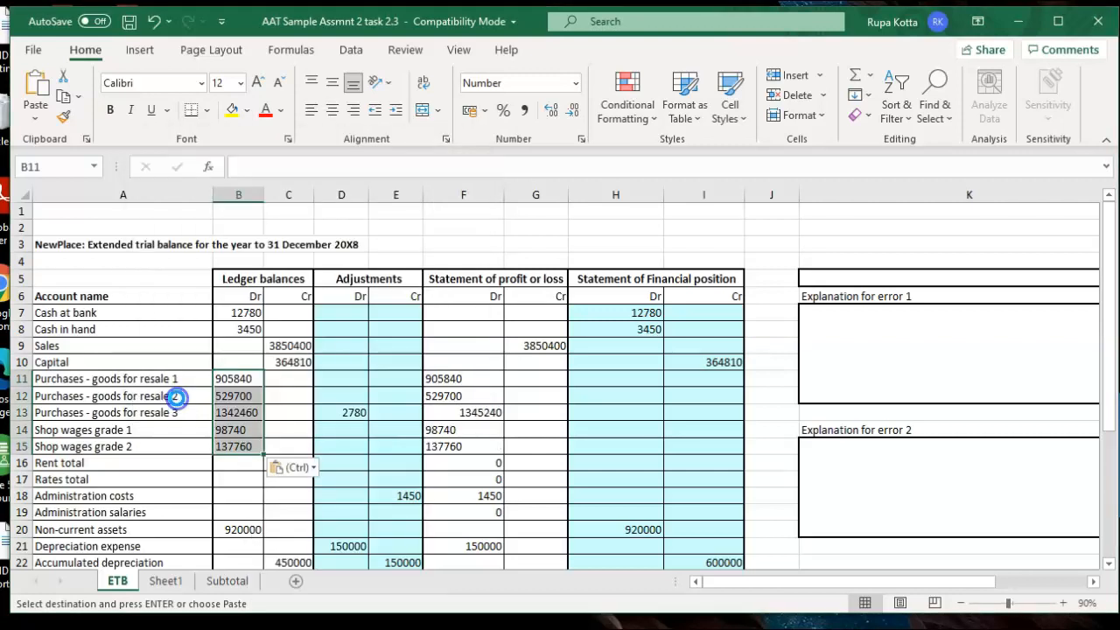
# Step: Copy the administration costs and salaries amounts, Subtotal E10:E11, and paste them as links into ETB starting at B18
pyautogui.click(236, 495)
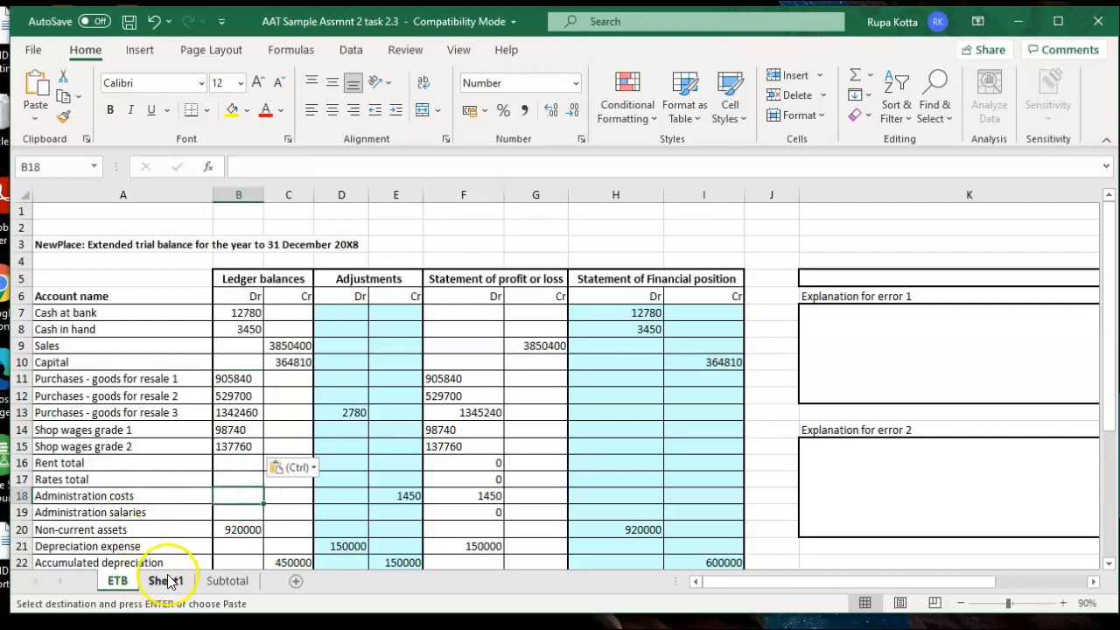
pyautogui.click(203, 581)
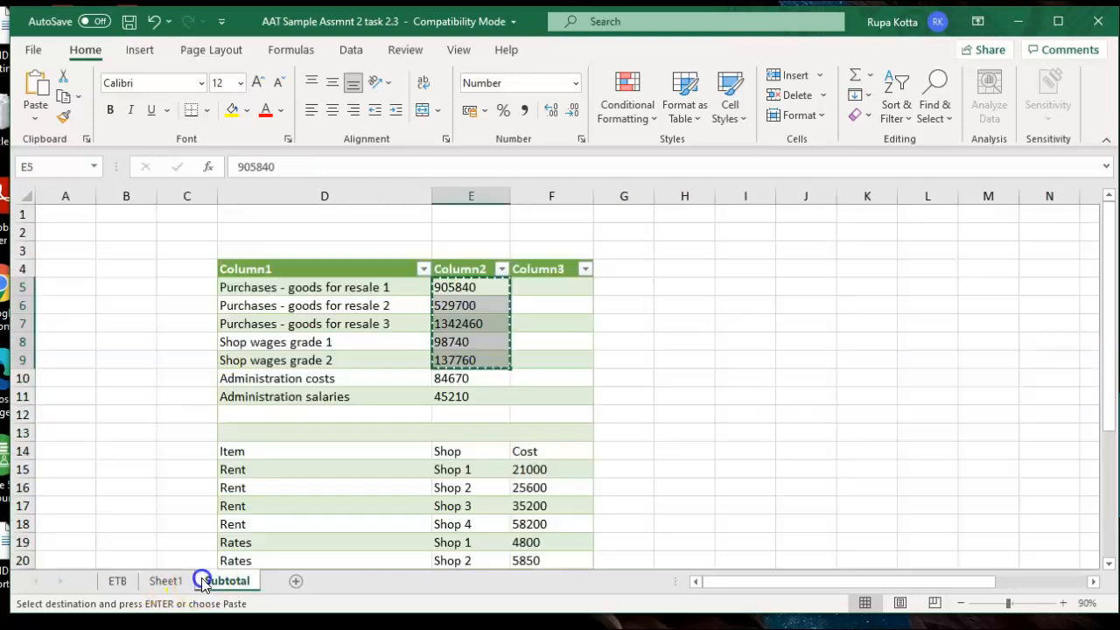
pyautogui.click(448, 379)
pyautogui.moveTo(448, 380); pyautogui.dragTo(448, 396)
pyautogui.hotkey('ctrl', 'c')
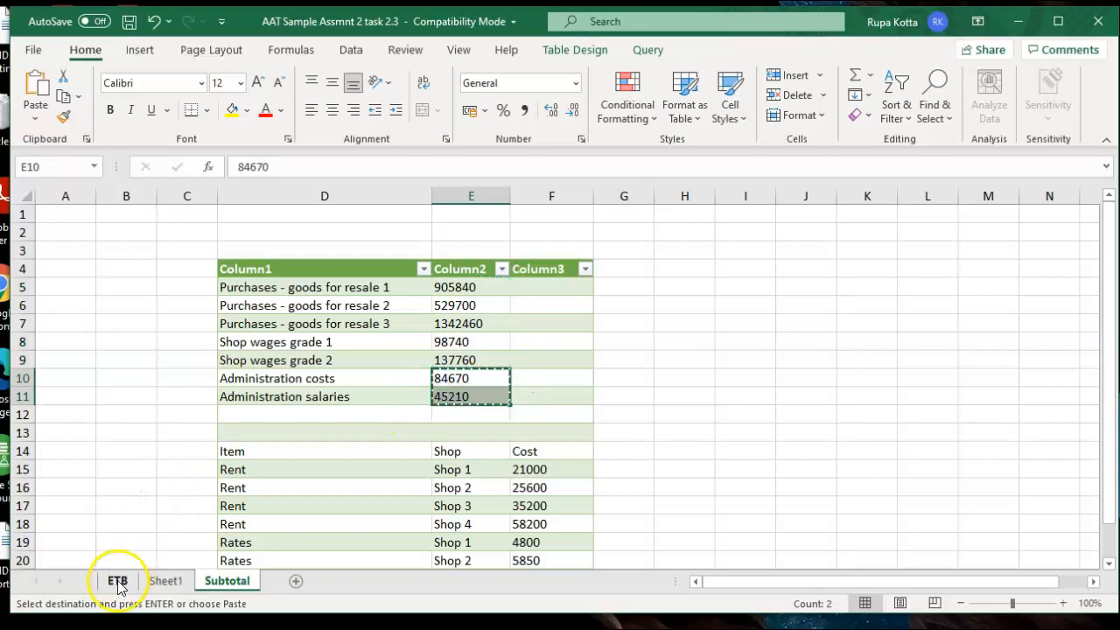
pyautogui.click(116, 581)
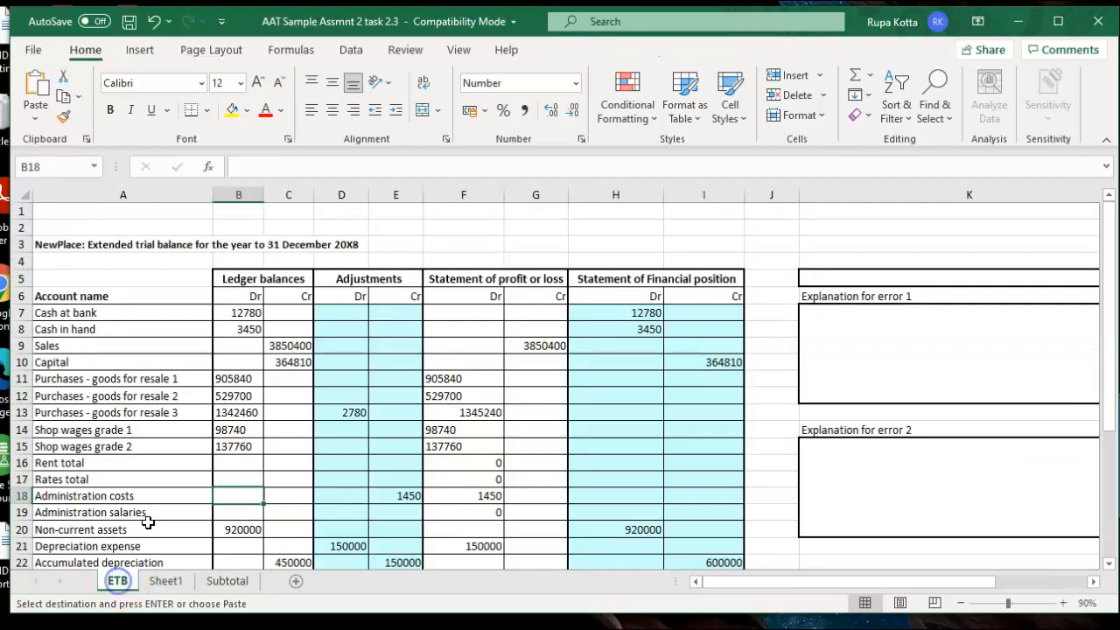
pyautogui.rightClick(233, 497)
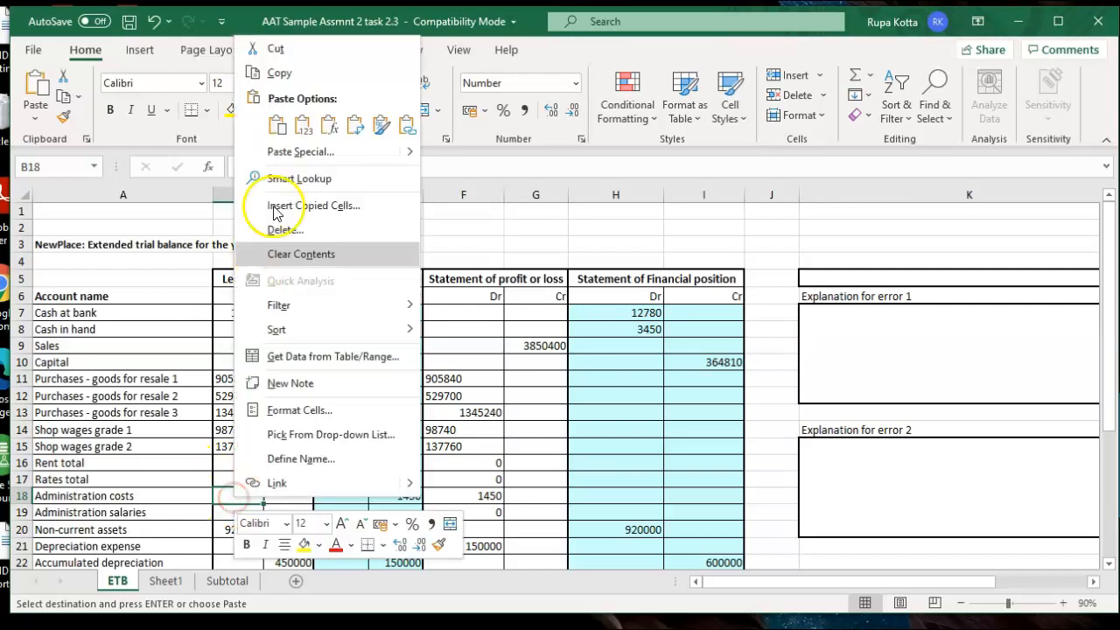
pyautogui.click(294, 154)
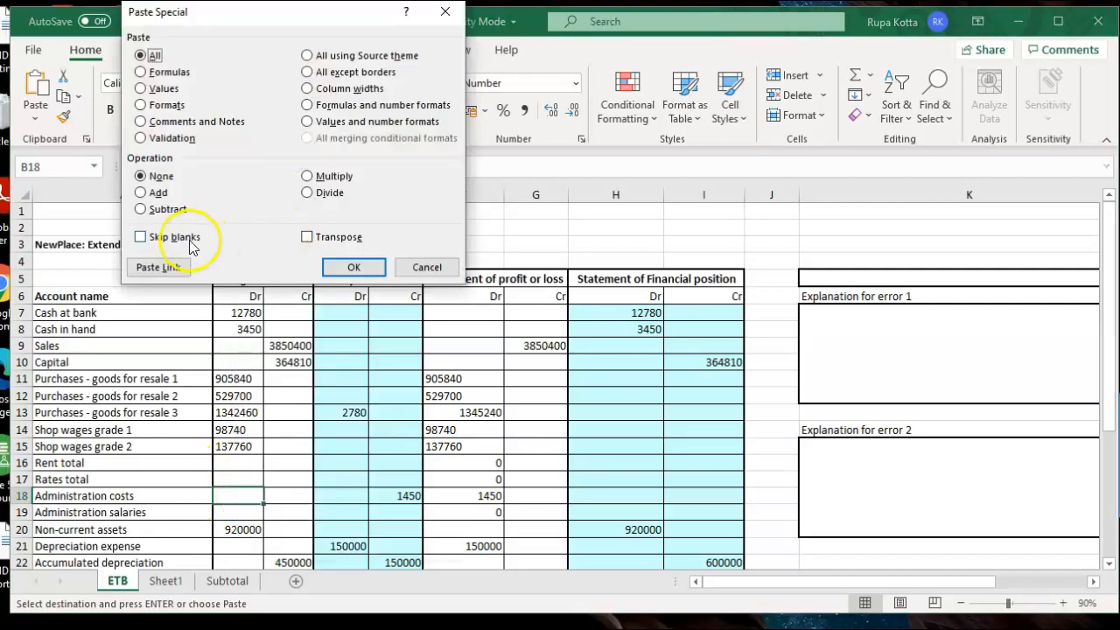
pyautogui.click(171, 263)
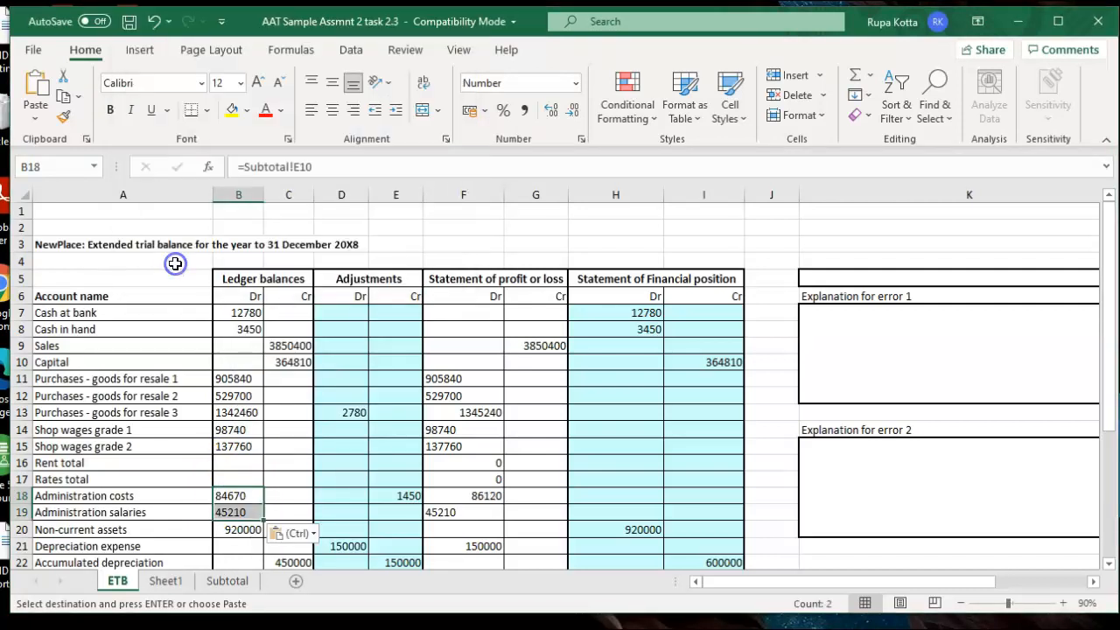
pyautogui.click(291, 483)
# Step: Check the subtotal instruction on Sheet1 and try to apply Subtotal to the Rent and Rates range D14:F22 in the Subtotal worksheet
pyautogui.click(166, 583)
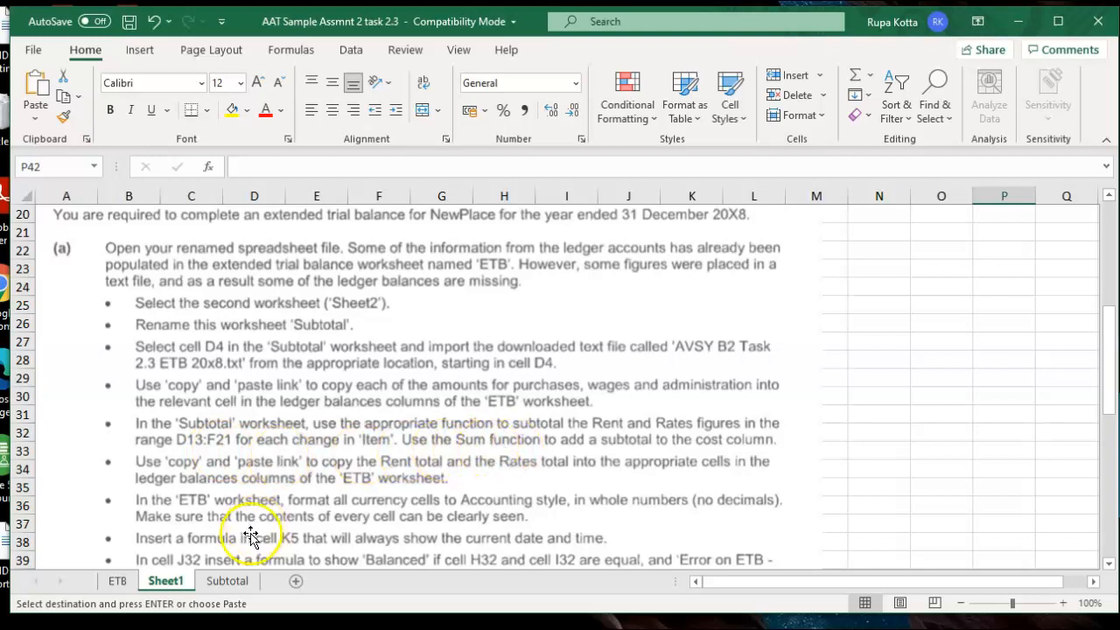
pyautogui.click(226, 582)
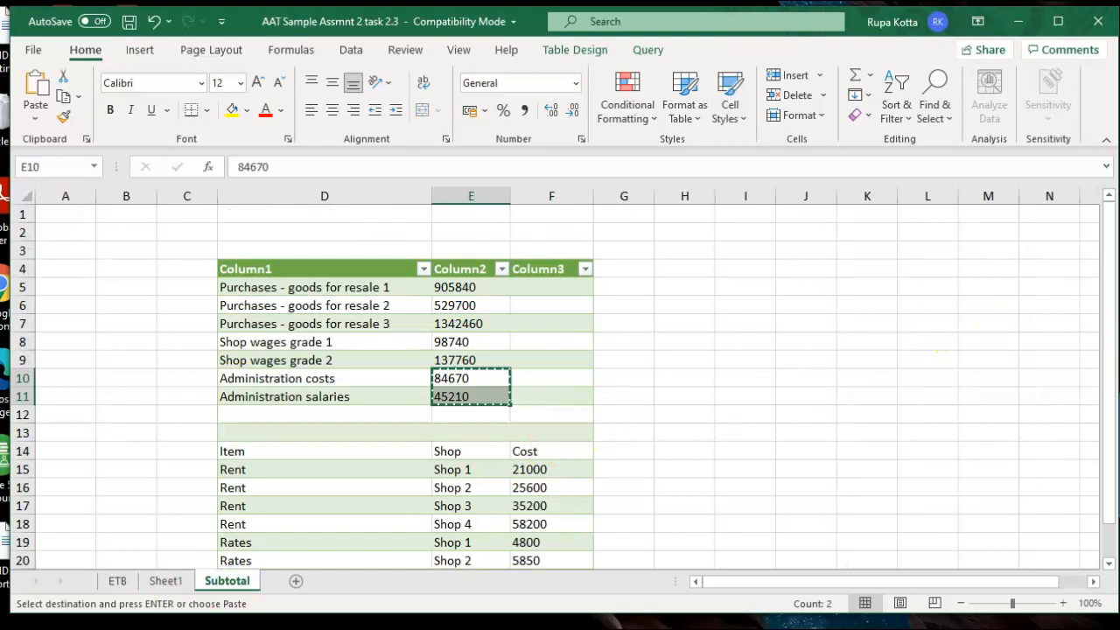
pyautogui.moveTo(1108, 302); pyautogui.dragTo(1115, 374)
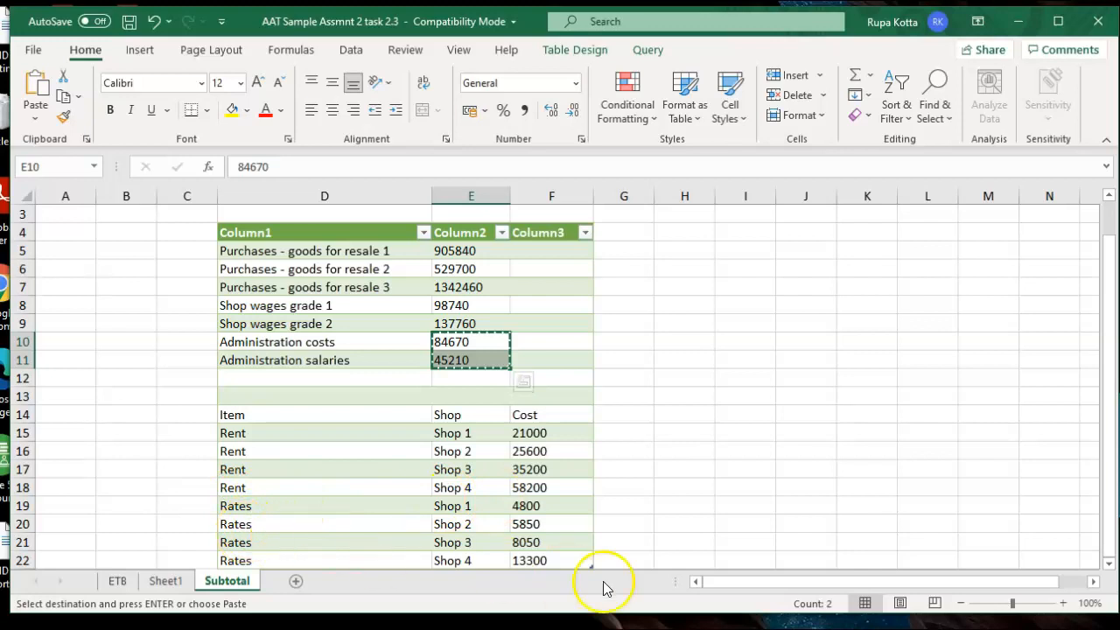
pyautogui.moveTo(232, 415); pyautogui.dragTo(419, 553)
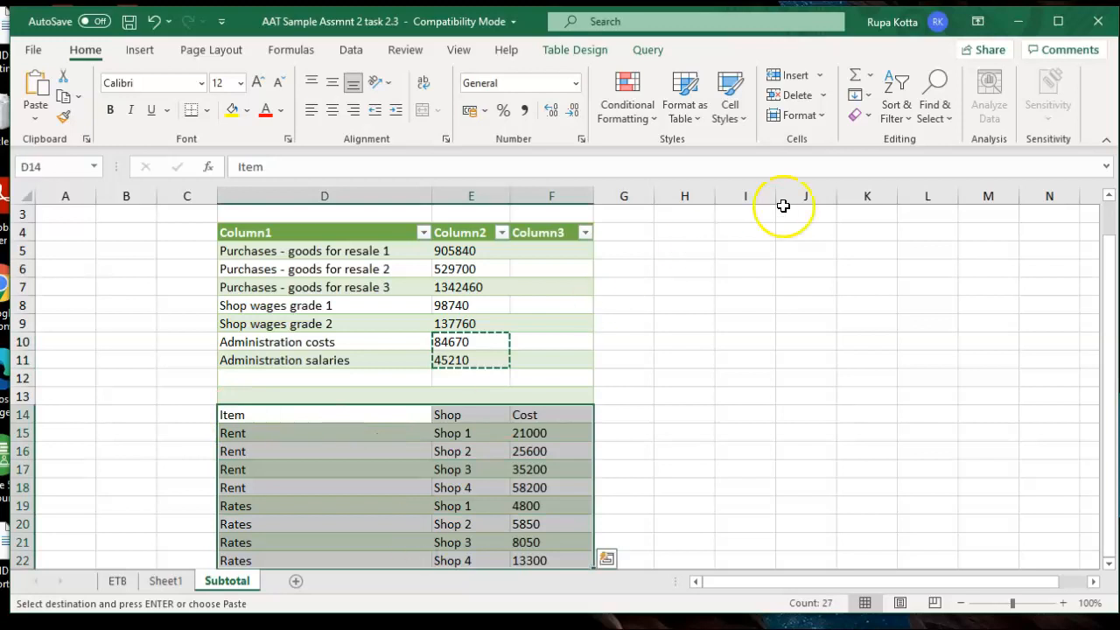
pyautogui.click(354, 54)
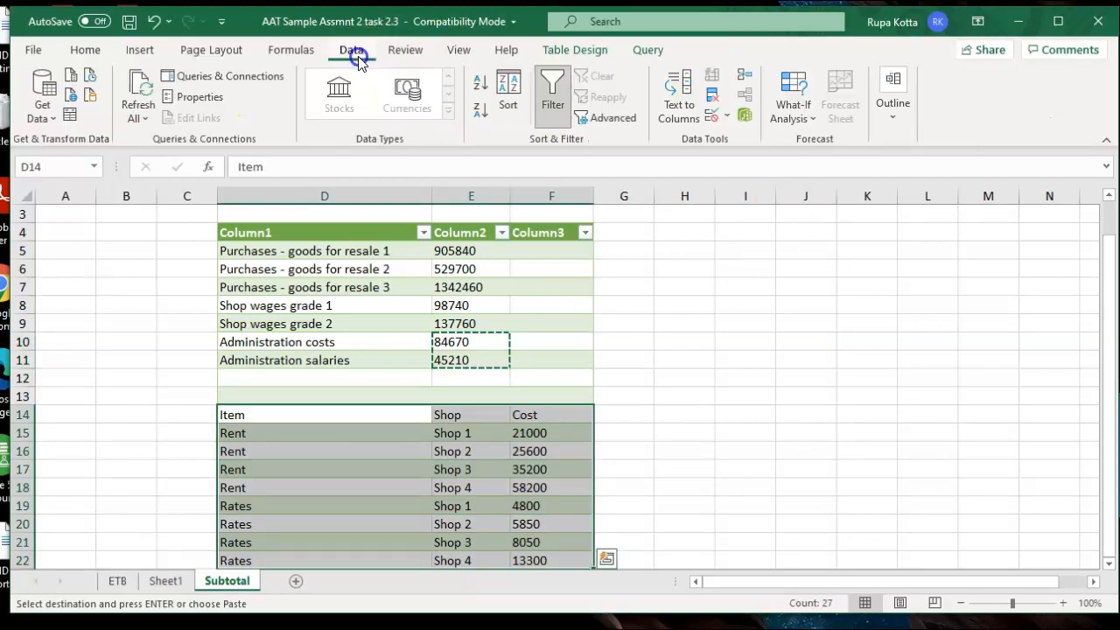
pyautogui.click(882, 117)
pyautogui.click(952, 156)
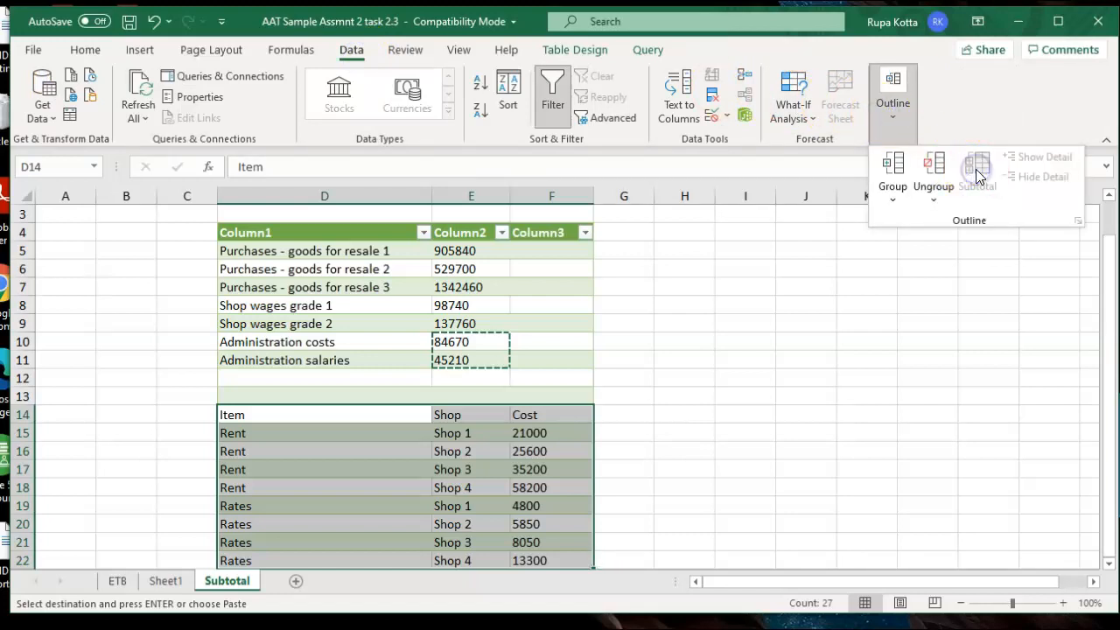
pyautogui.click(855, 385)
pyautogui.click(855, 385)
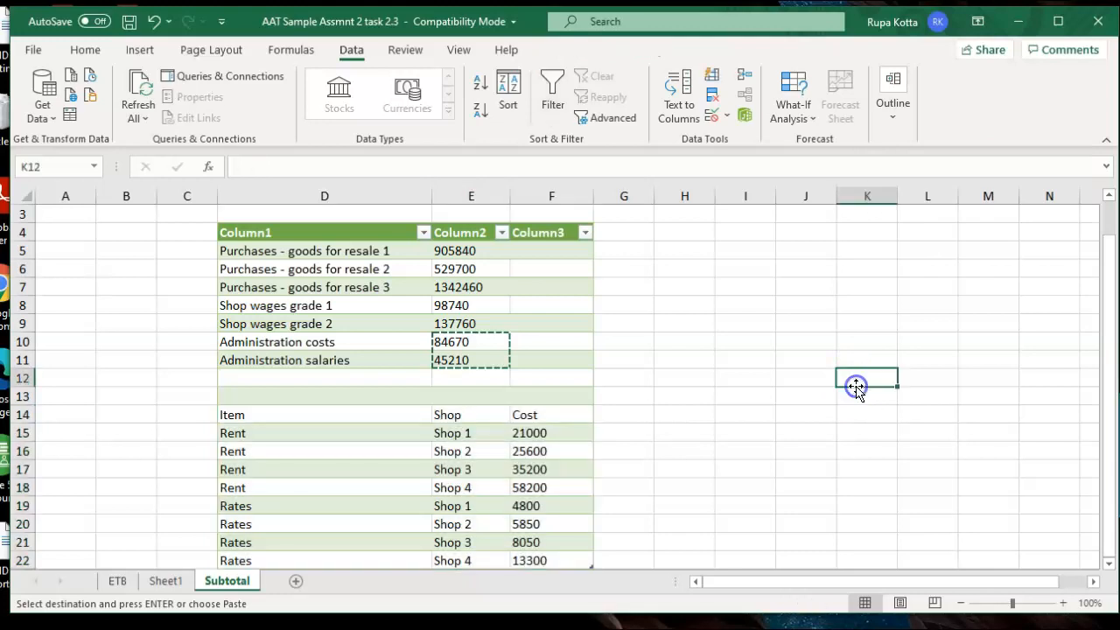
# Step: Reselect the Item, Shop and Cost rows, D14:F22, and try the Subtotal command again
pyautogui.click(687, 426)
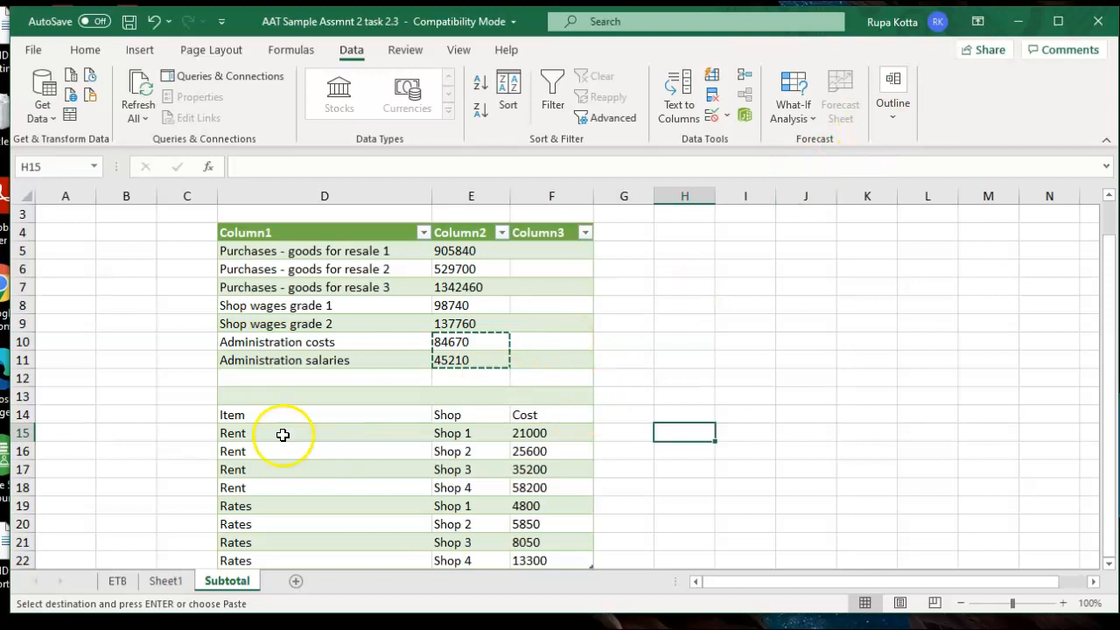
pyautogui.click(259, 418)
pyautogui.moveTo(259, 418); pyautogui.dragTo(556, 552)
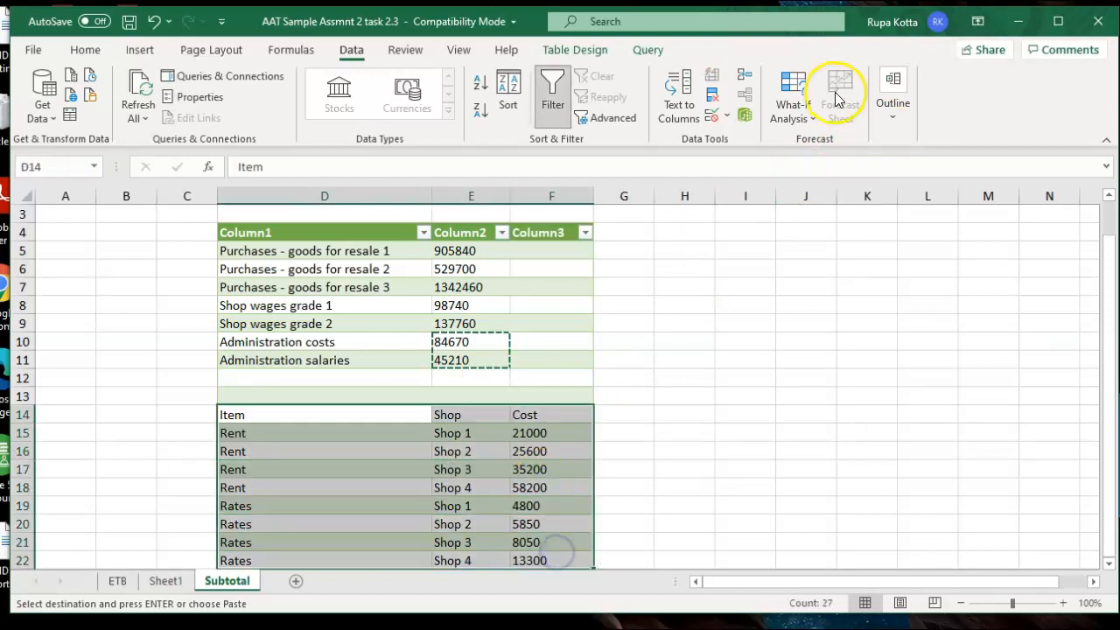
pyautogui.click(889, 103)
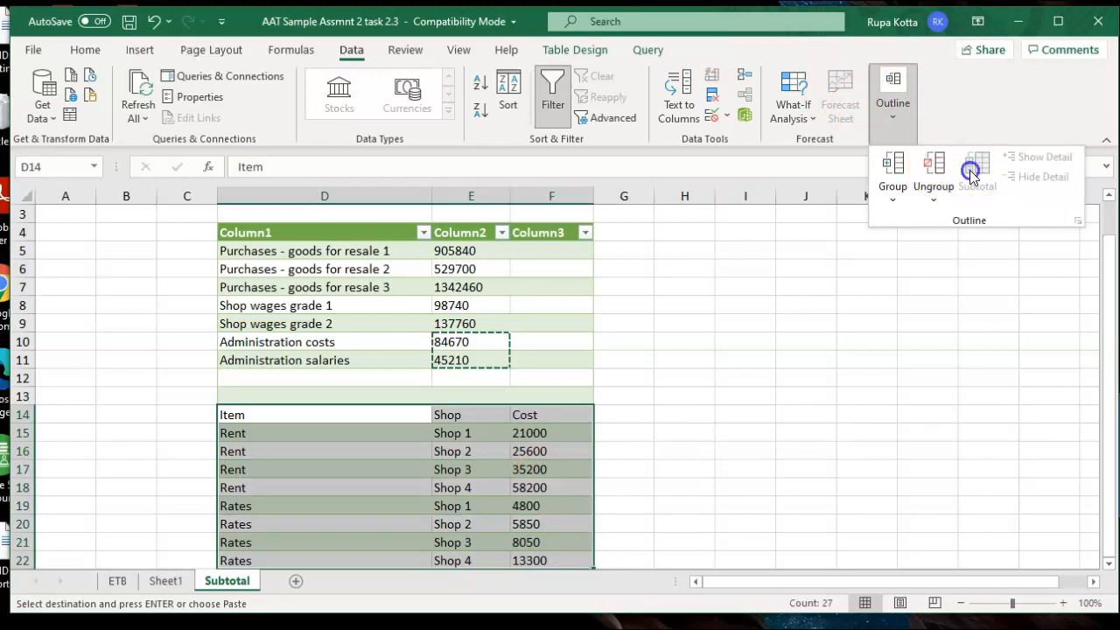
pyautogui.click(796, 339)
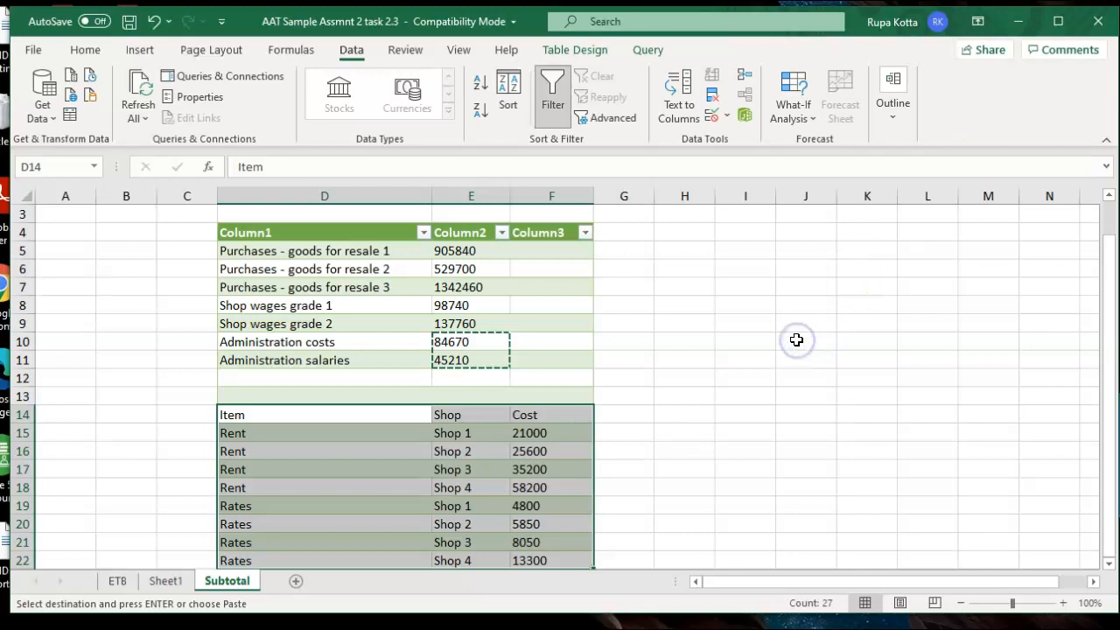
pyautogui.click(658, 436)
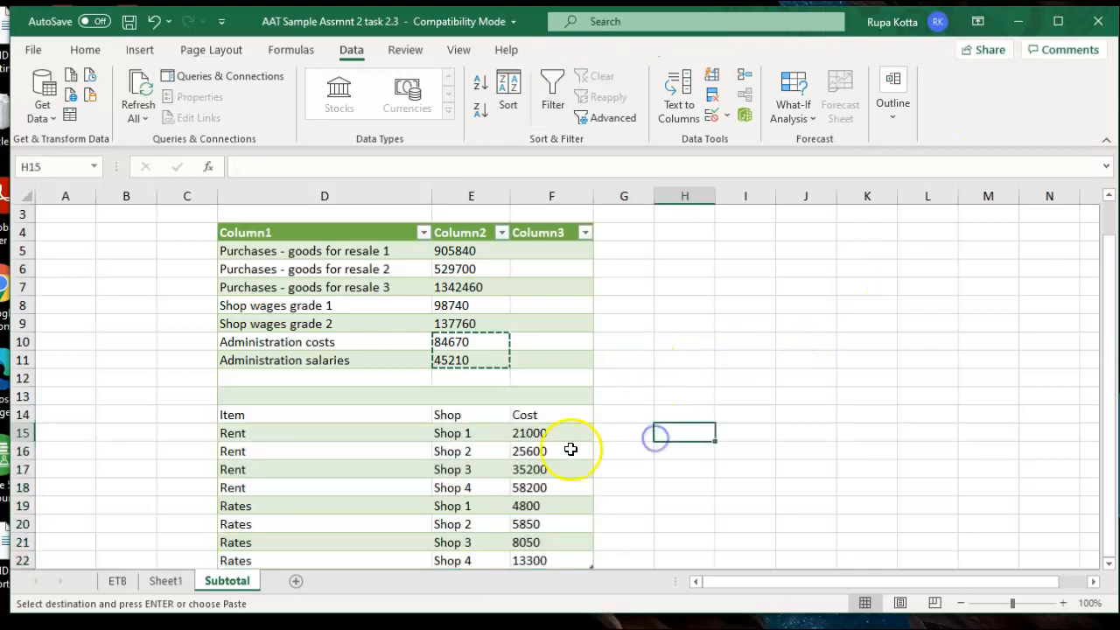
# Step: Apply the Number format to the Rent and Rates costs in F15:F22 of the Subtotal worksheet
pyautogui.click(551, 435)
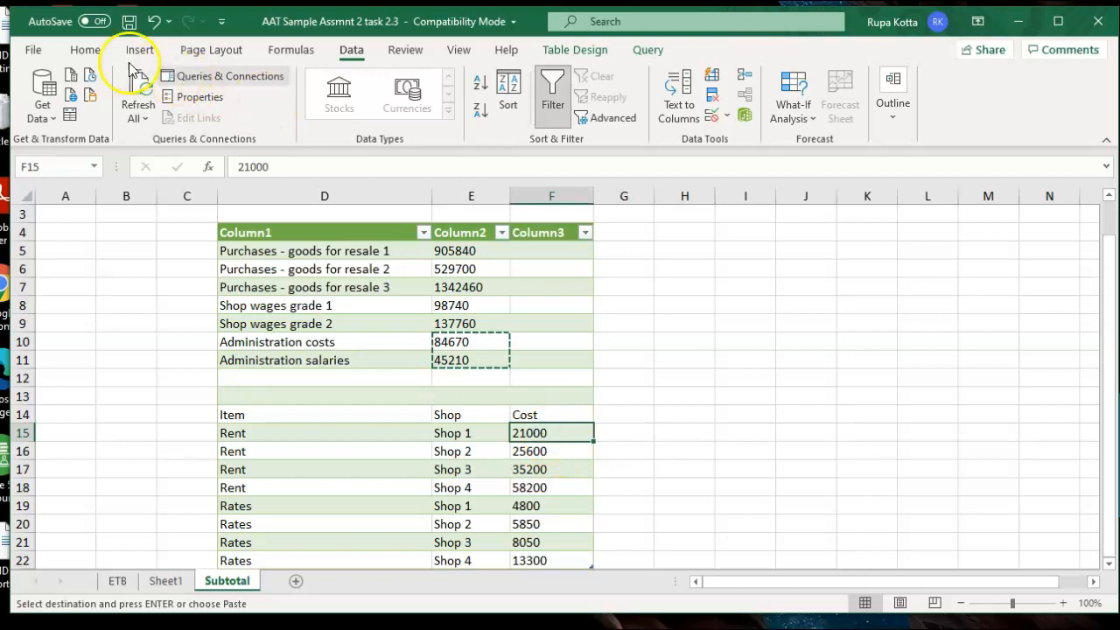
pyautogui.click(87, 51)
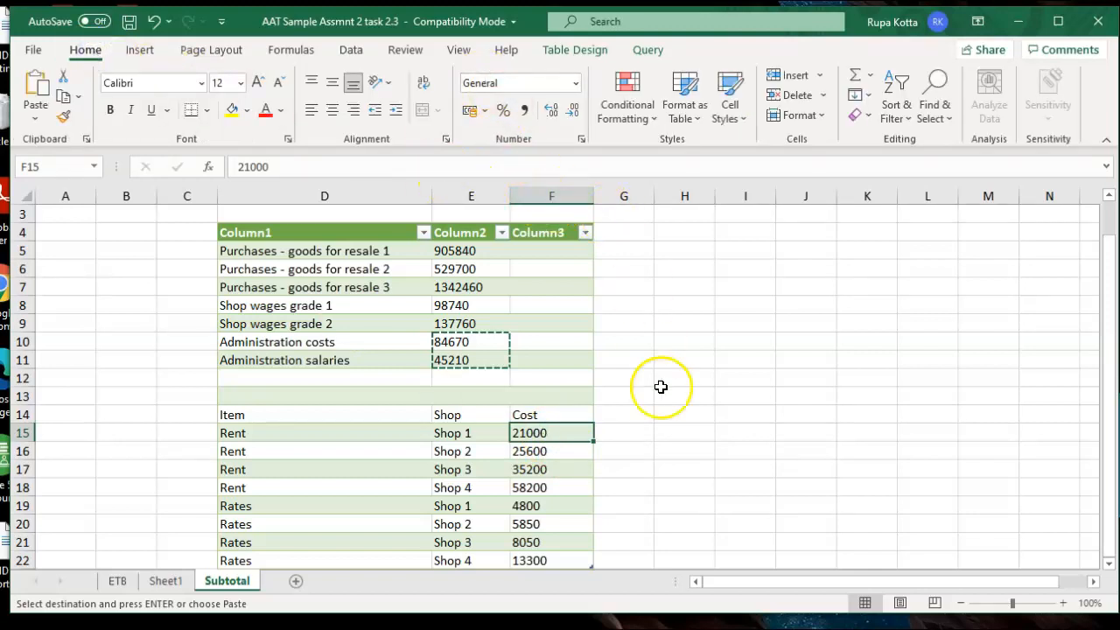
pyautogui.moveTo(568, 433); pyautogui.dragTo(561, 560)
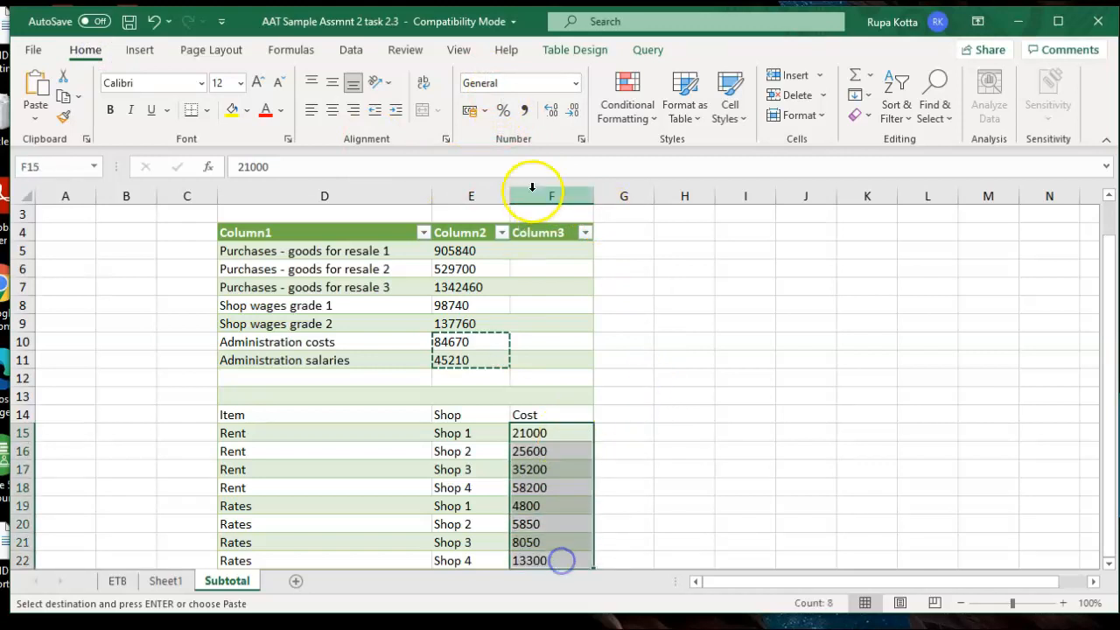
pyautogui.click(575, 82)
pyautogui.click(541, 158)
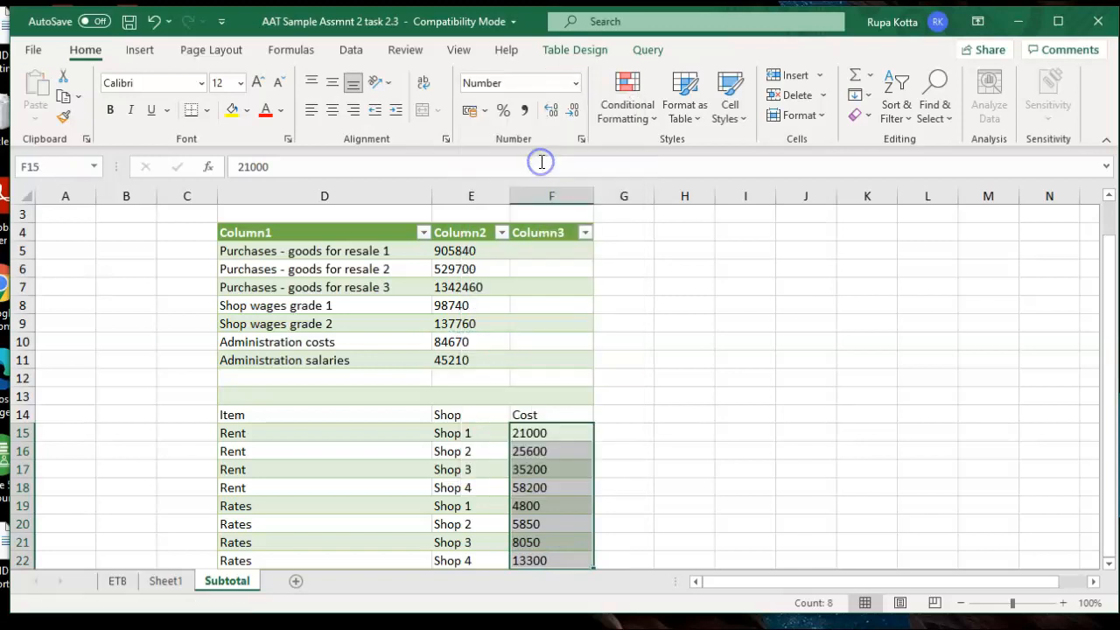
pyautogui.click(625, 288)
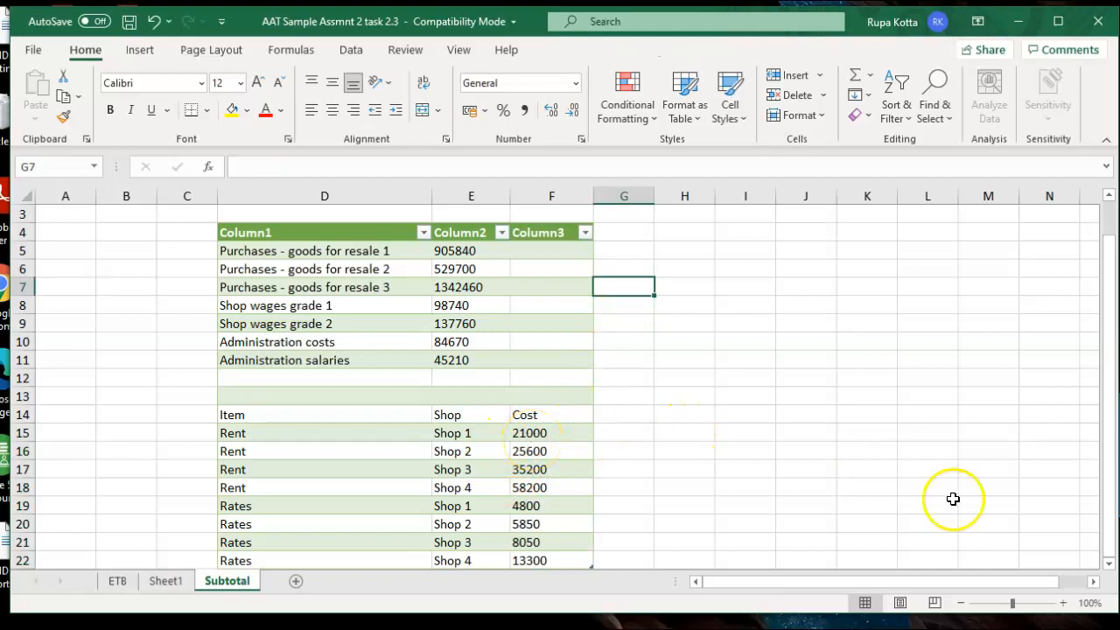
# Step: Re-enter the Rent costs for Shops 1 to 4 in F15:F18 as 21000, 25600, 35200 and 58200
pyautogui.doubleClick(1108, 567)
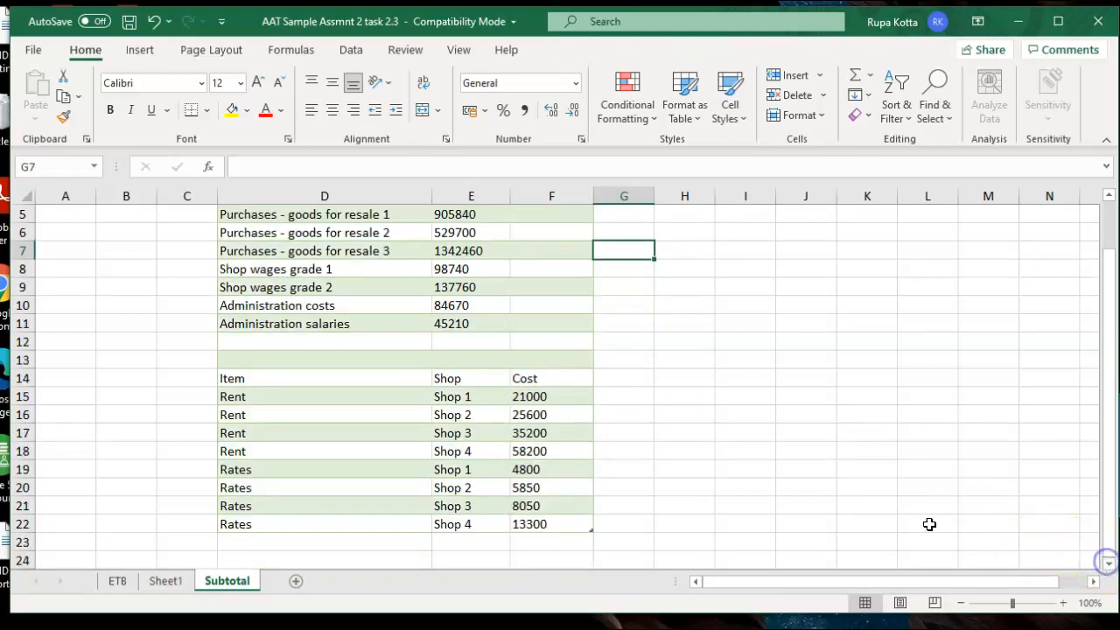
pyautogui.click(559, 398)
pyautogui.write('21')
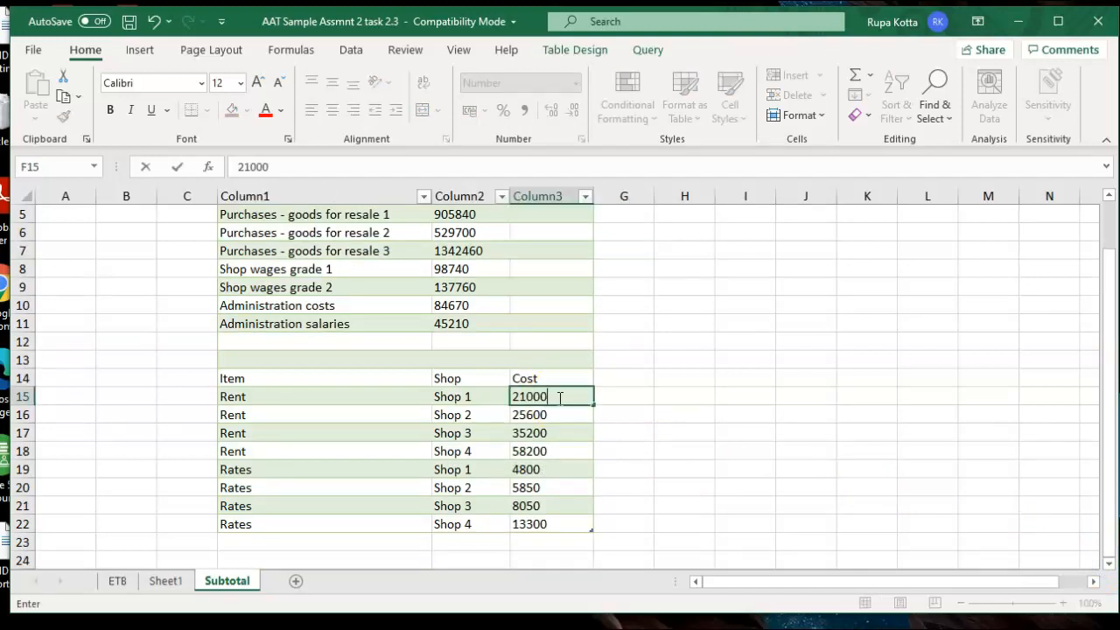
pyautogui.press('Return')
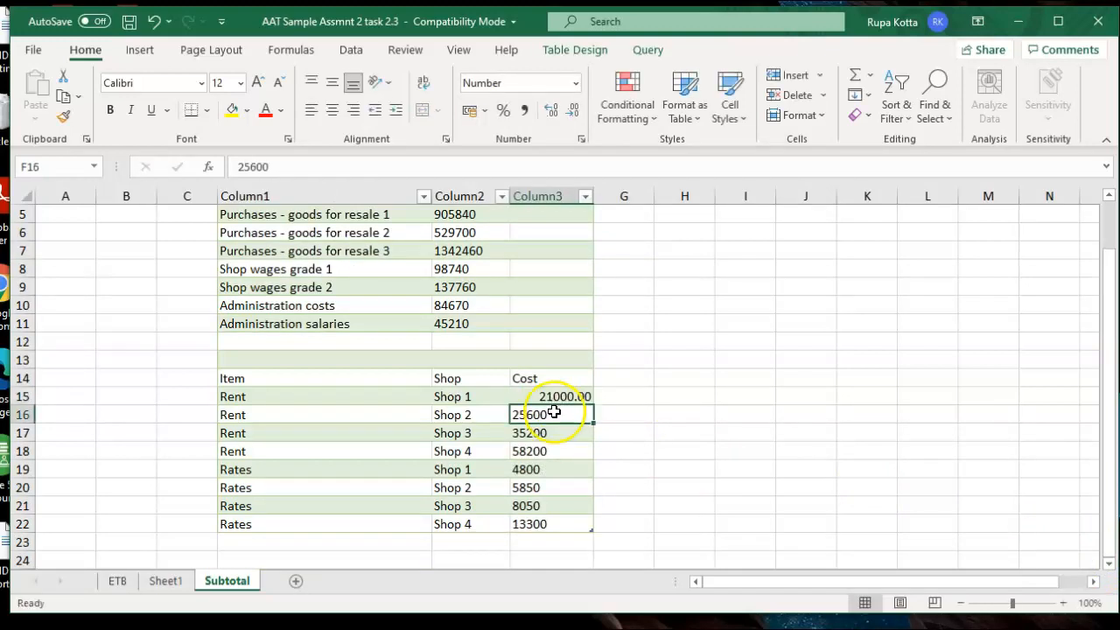
pyautogui.write('2560')
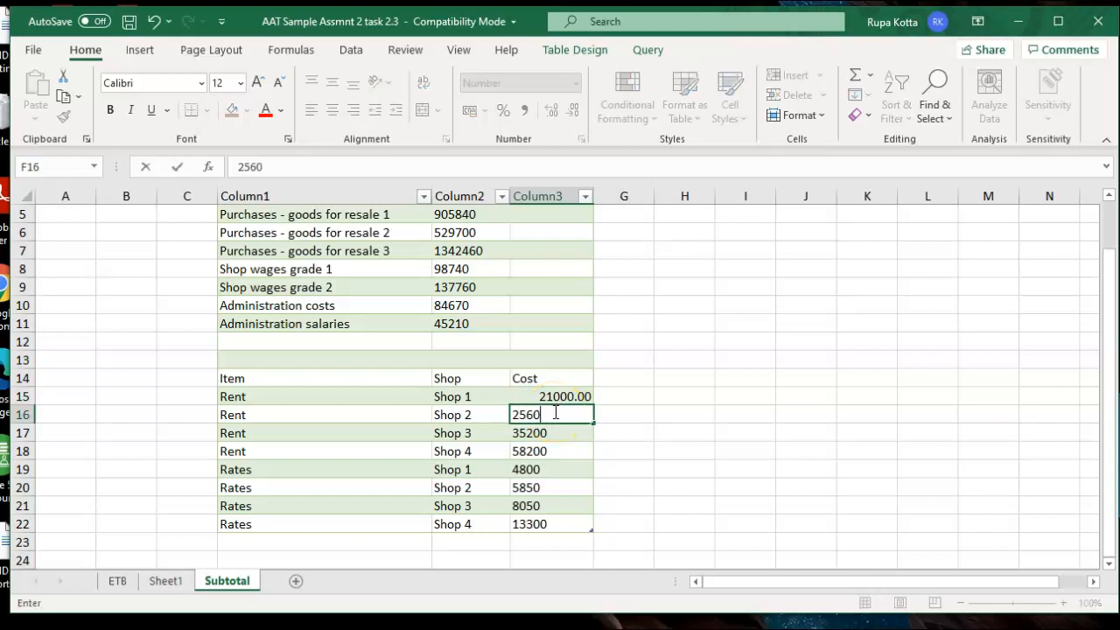
pyautogui.write('0')
pyautogui.press('Return')
pyautogui.write('35')
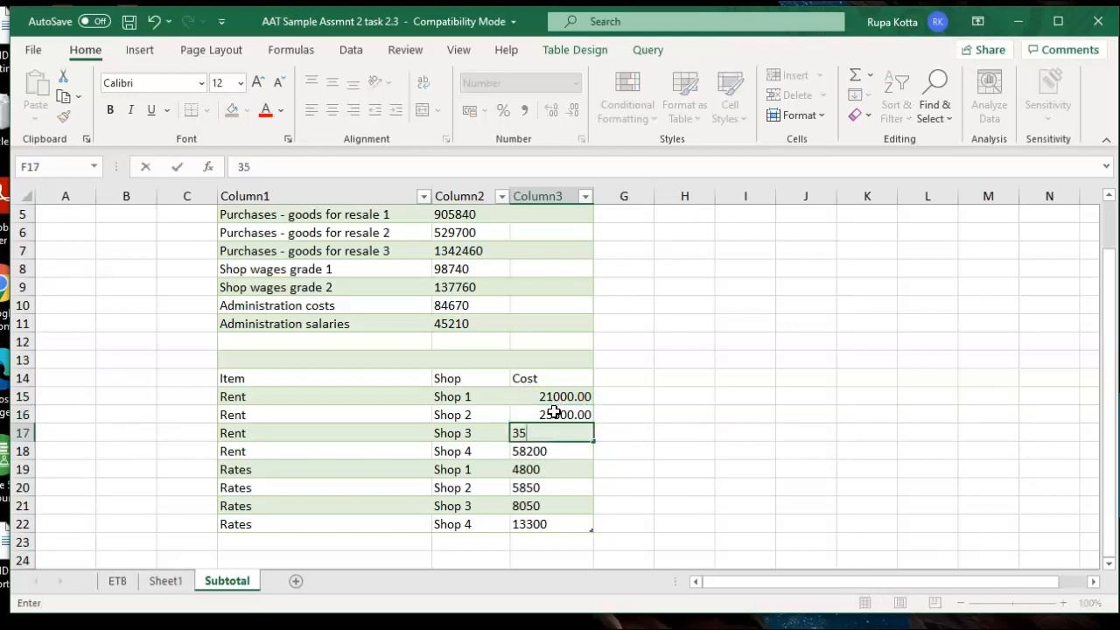
pyautogui.press('Return')
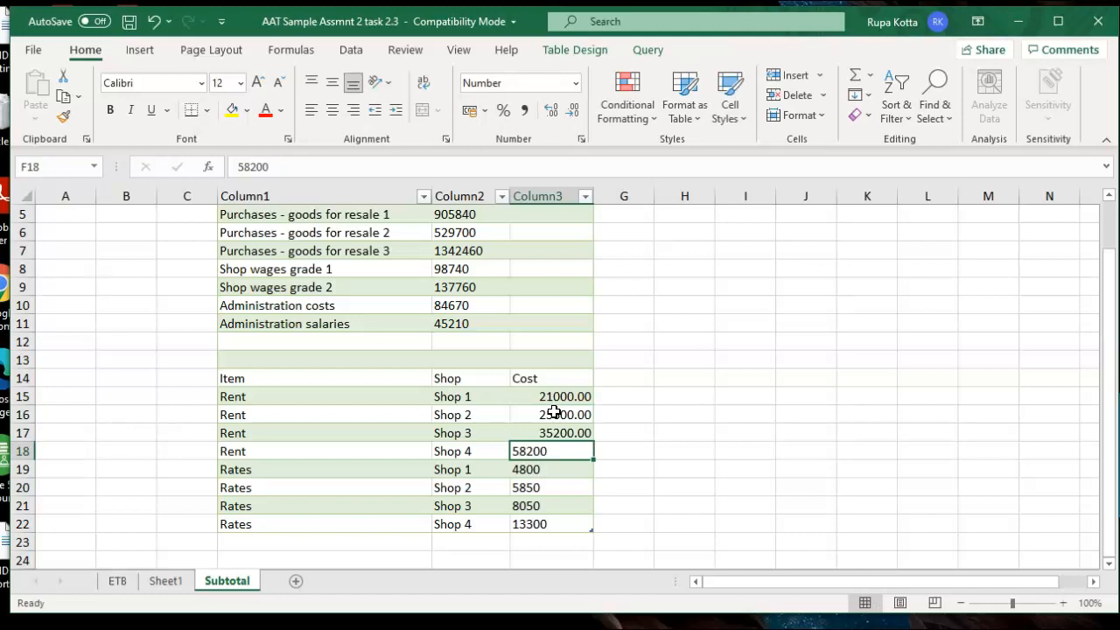
pyautogui.write('5')
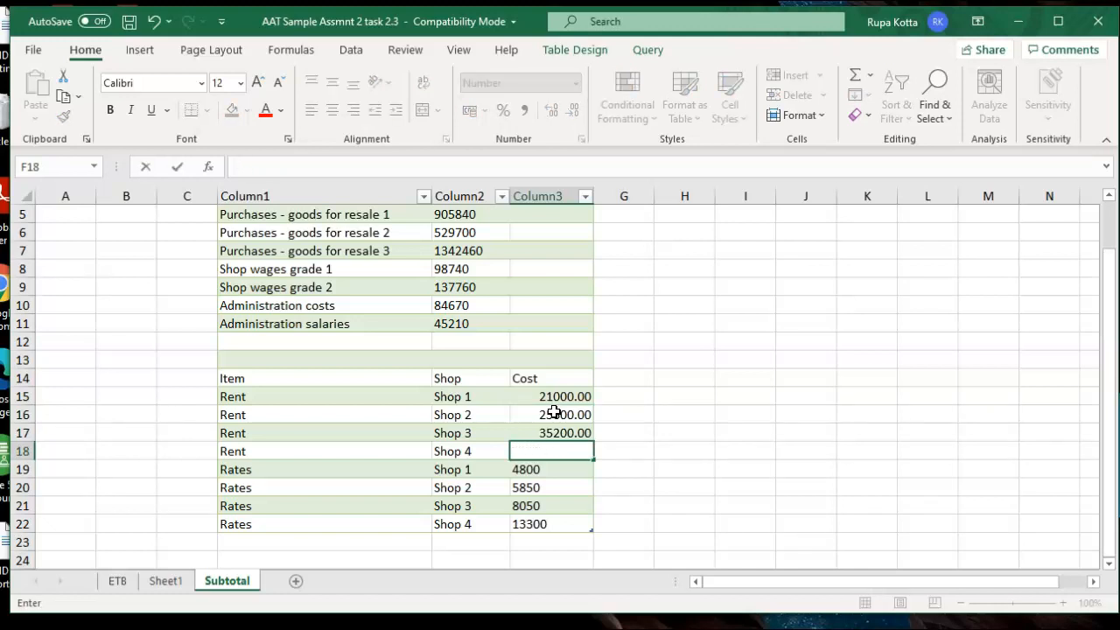
pyautogui.click(149, 22)
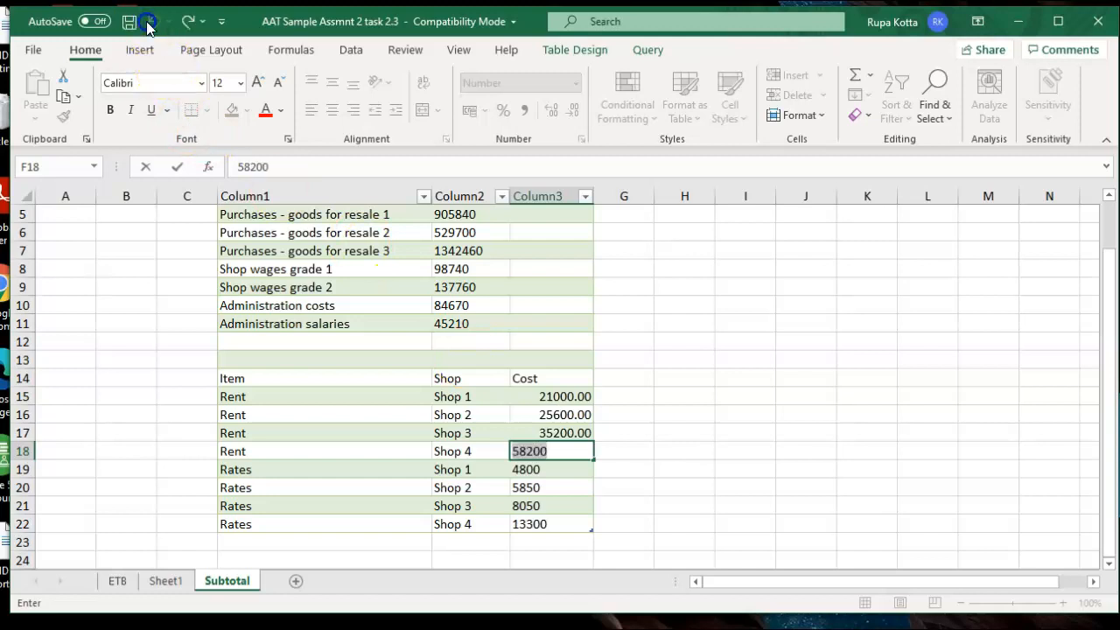
pyautogui.write('5')
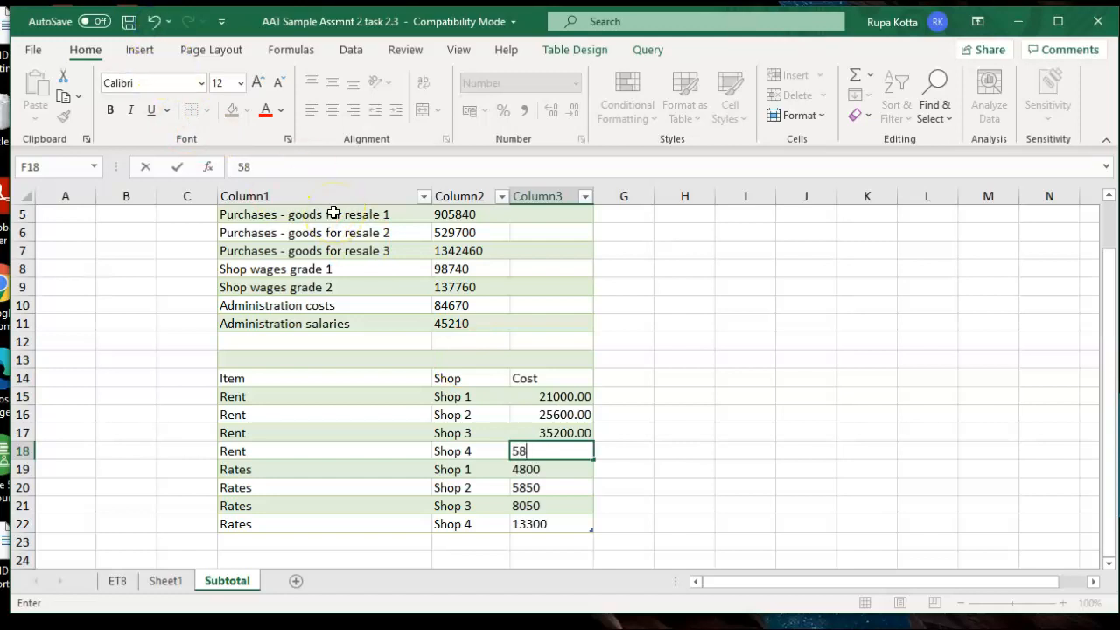
pyautogui.press('Return')
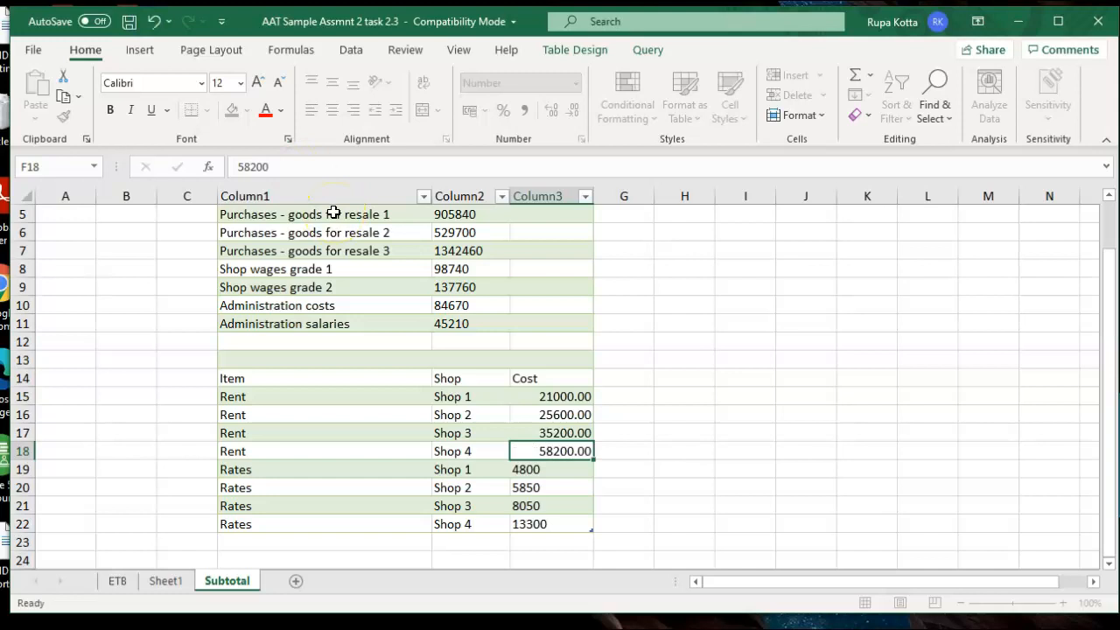
# Step: Re-enter the Rates costs for Shops 1 to 4 in F19:F22 as 4800, 5850, 8050 and 13300
pyautogui.write('4')
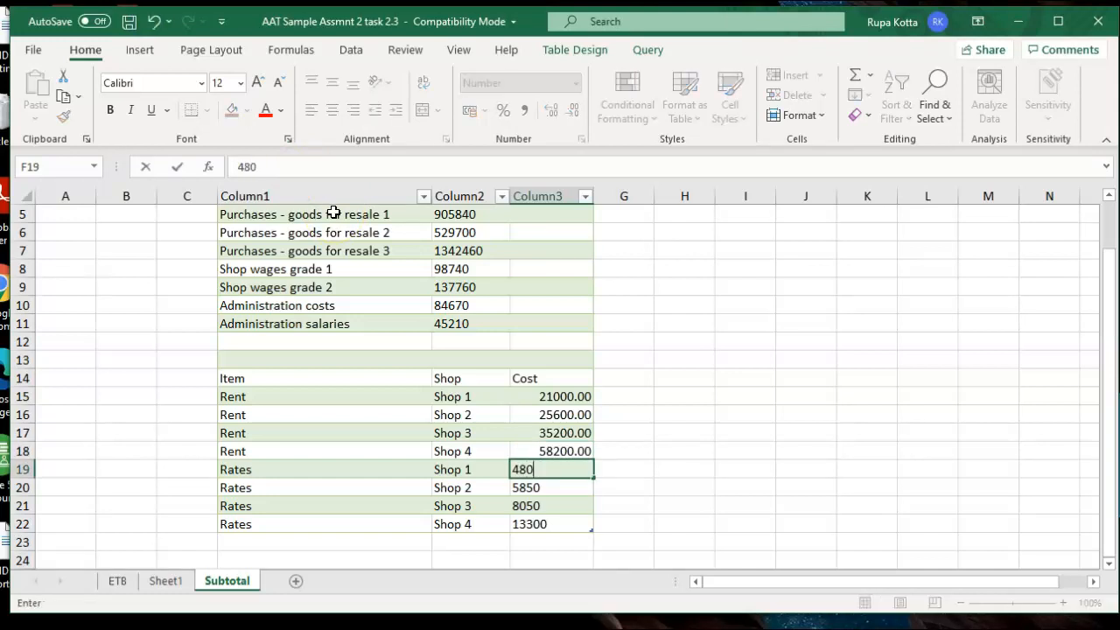
pyautogui.press('Return')
pyautogui.write('5')
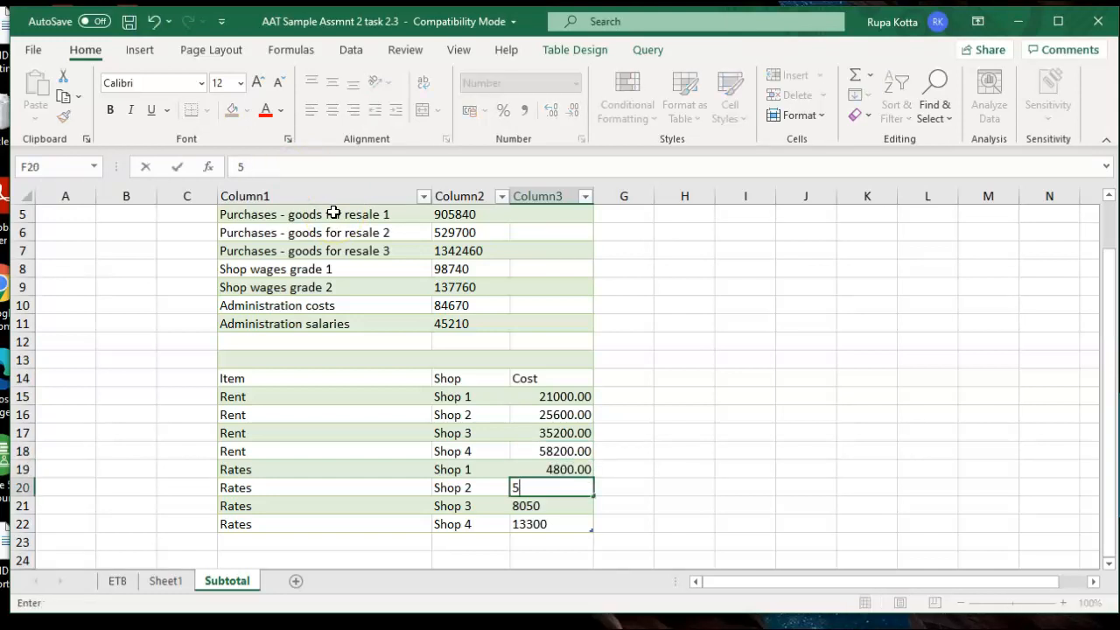
pyautogui.write('850')
pyautogui.press('Return')
pyautogui.write('8')
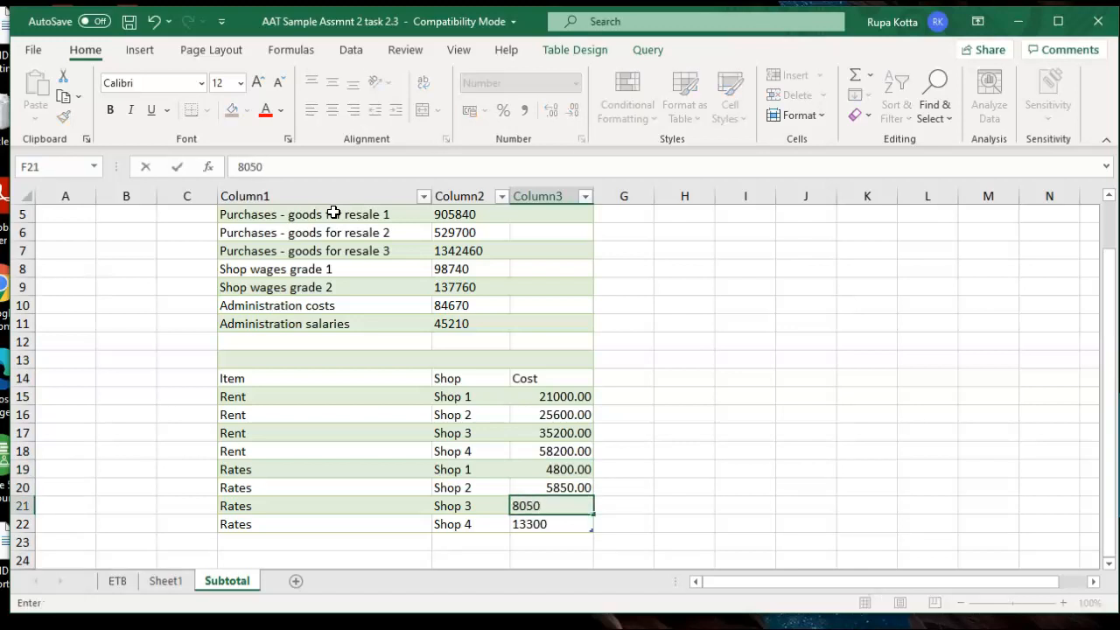
pyautogui.press('Return')
pyautogui.write('1')
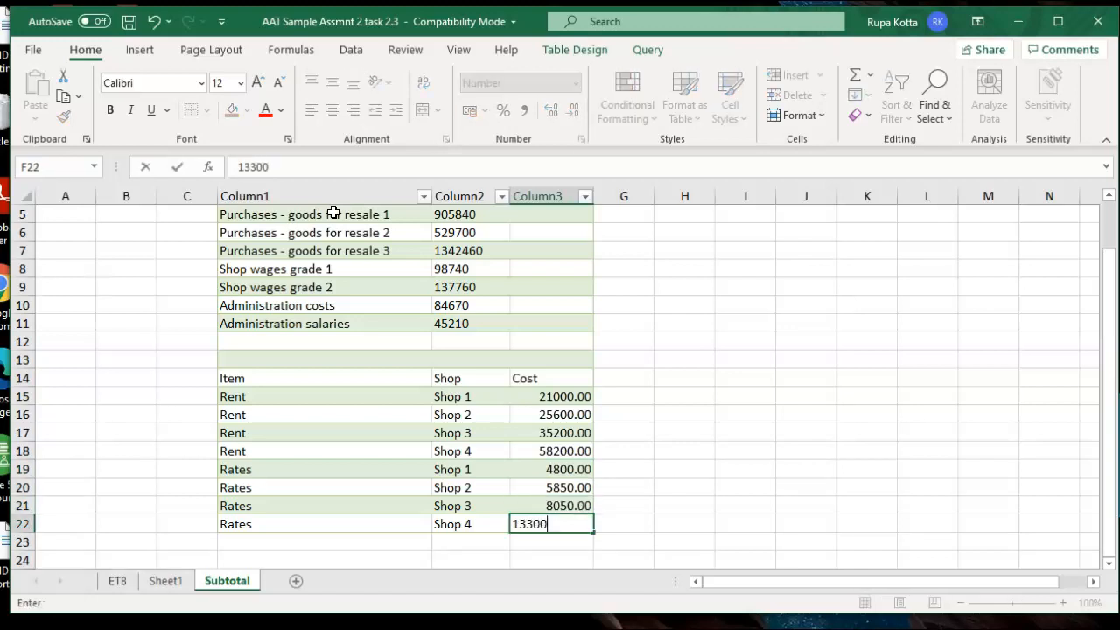
pyautogui.press('Return')
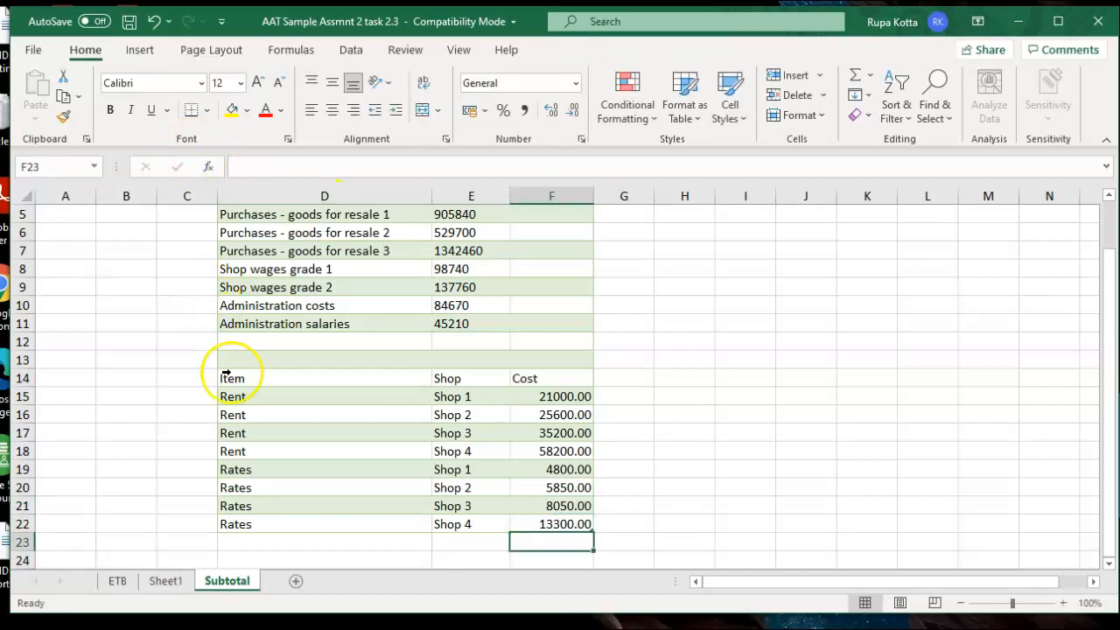
# Step: Try to apply Subtotal to the Item, Shop and Cost range D14:F22 with its re-entered costs
pyautogui.moveTo(226, 378); pyautogui.dragTo(432, 520)
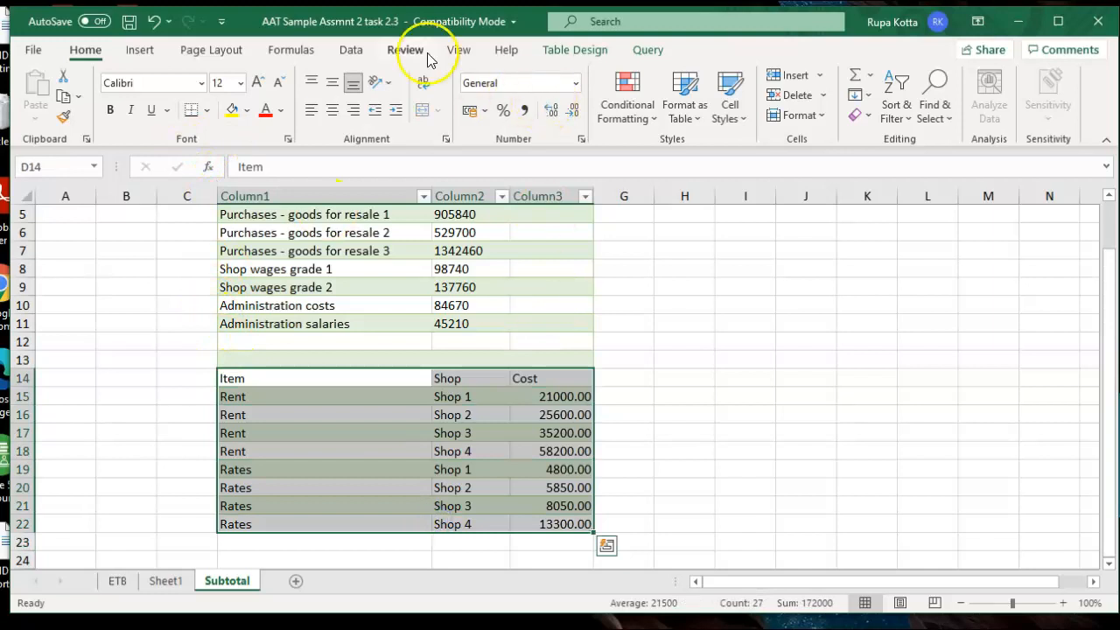
pyautogui.click(361, 54)
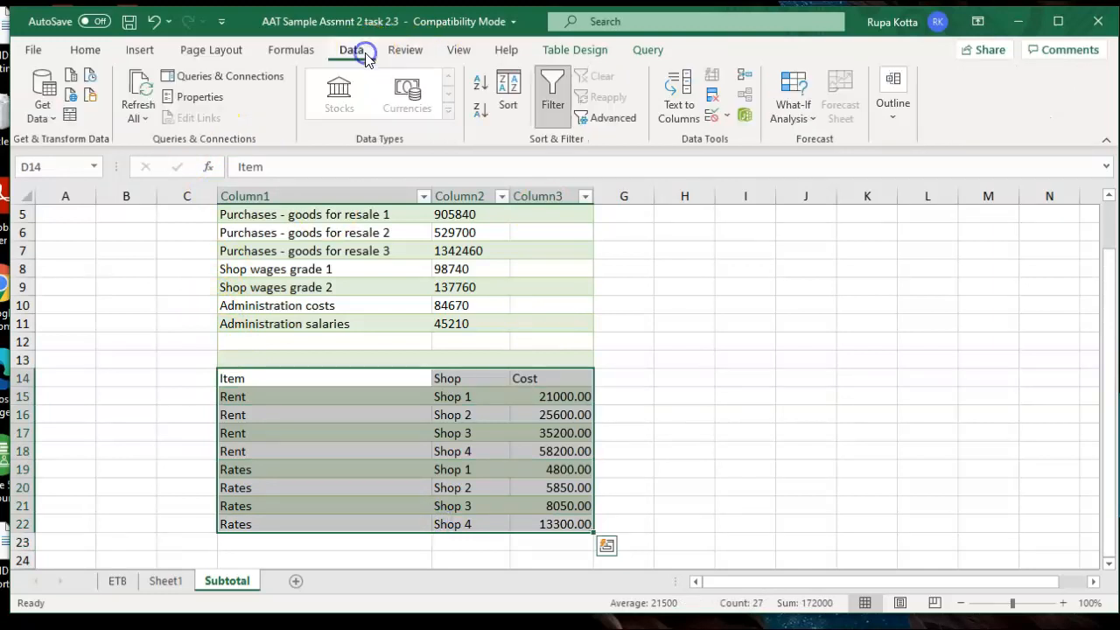
pyautogui.click(886, 127)
pyautogui.click(984, 180)
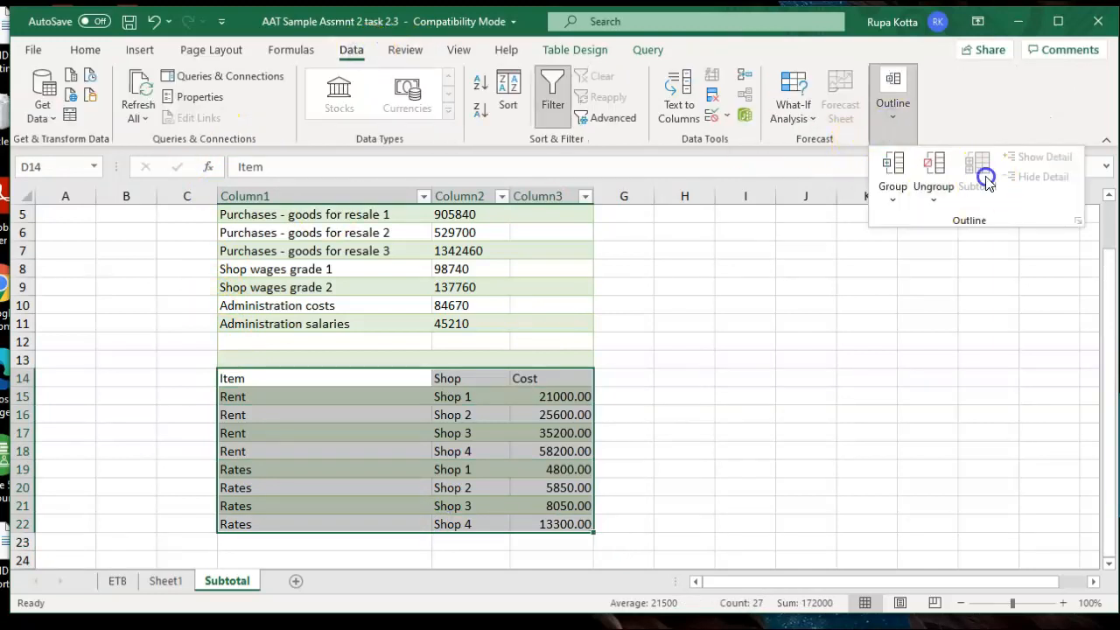
pyautogui.click(838, 289)
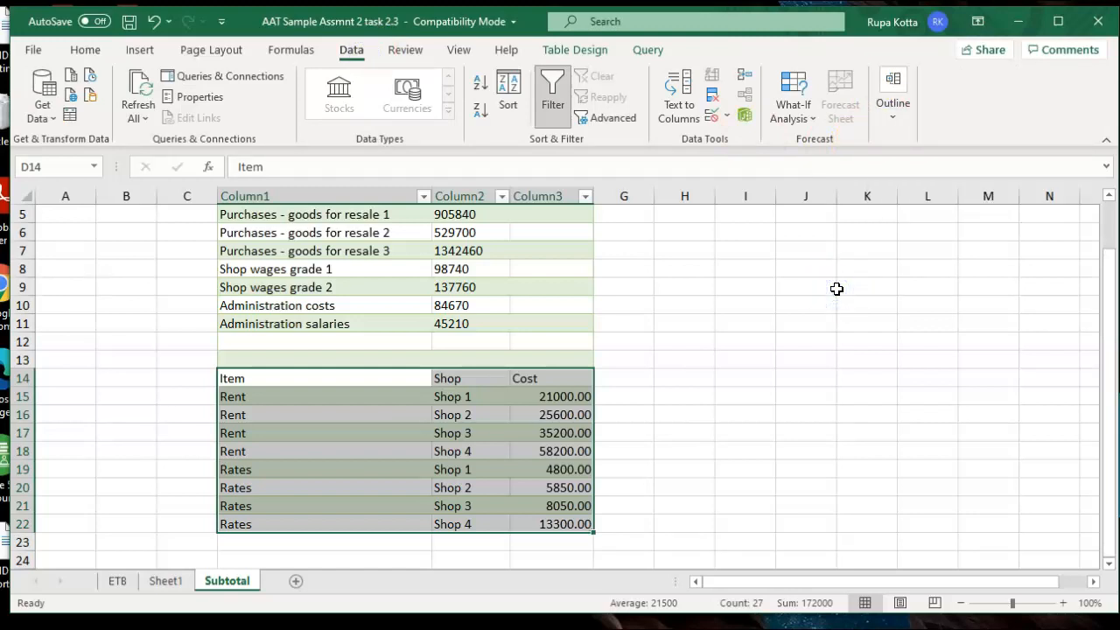
pyautogui.click(711, 324)
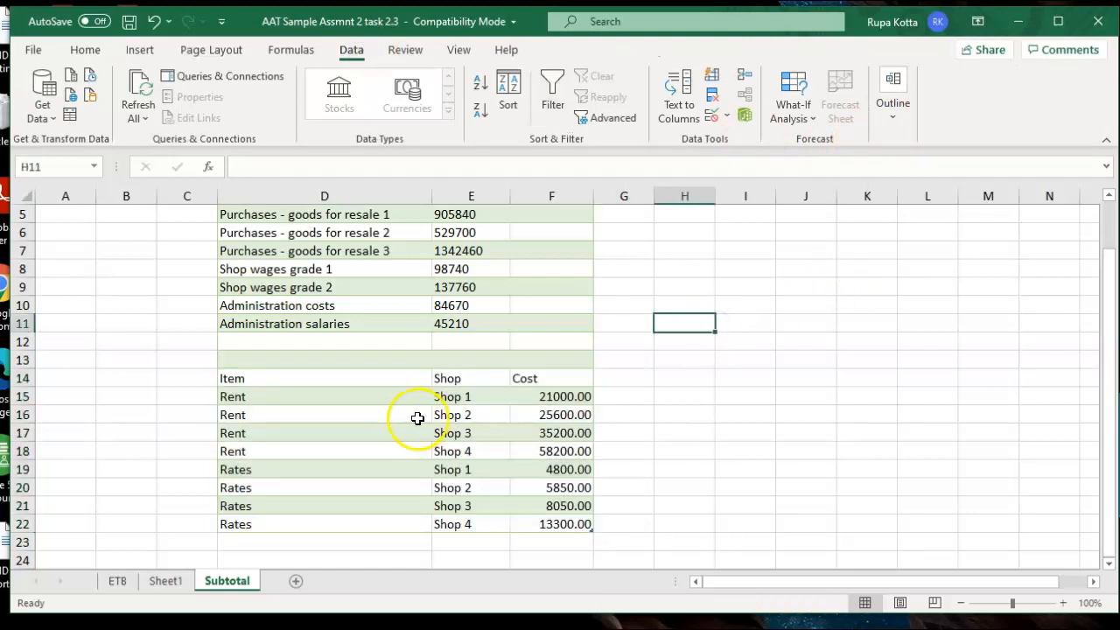
# Step: Format the range D14:F22 so the costs show thousands separators and no decimal places
pyautogui.moveTo(247, 377); pyautogui.dragTo(546, 524)
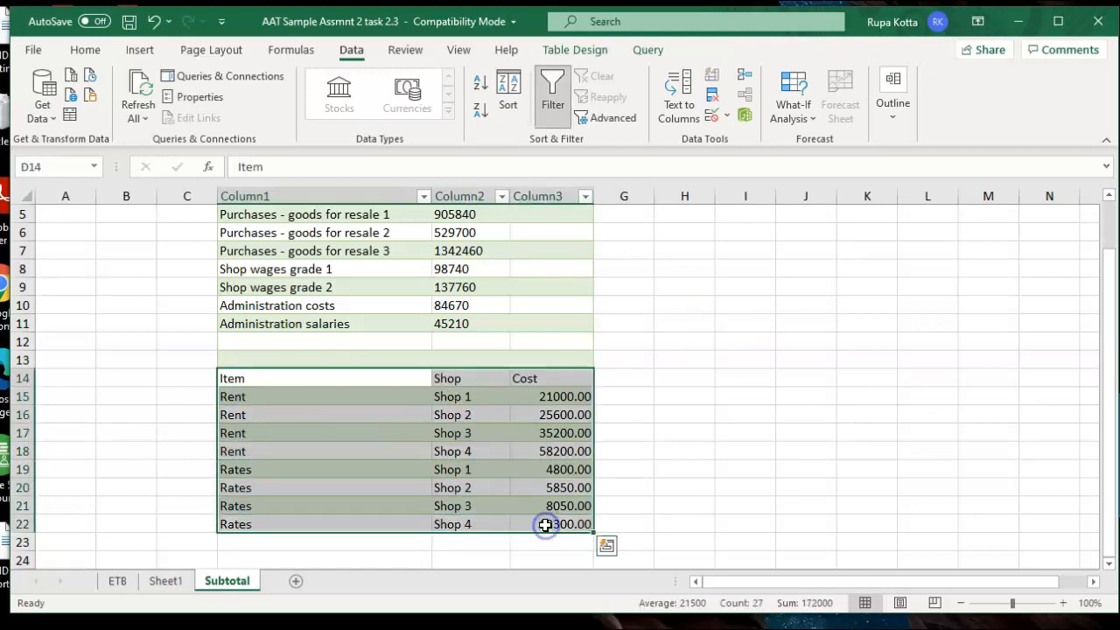
pyautogui.rightClick(494, 470)
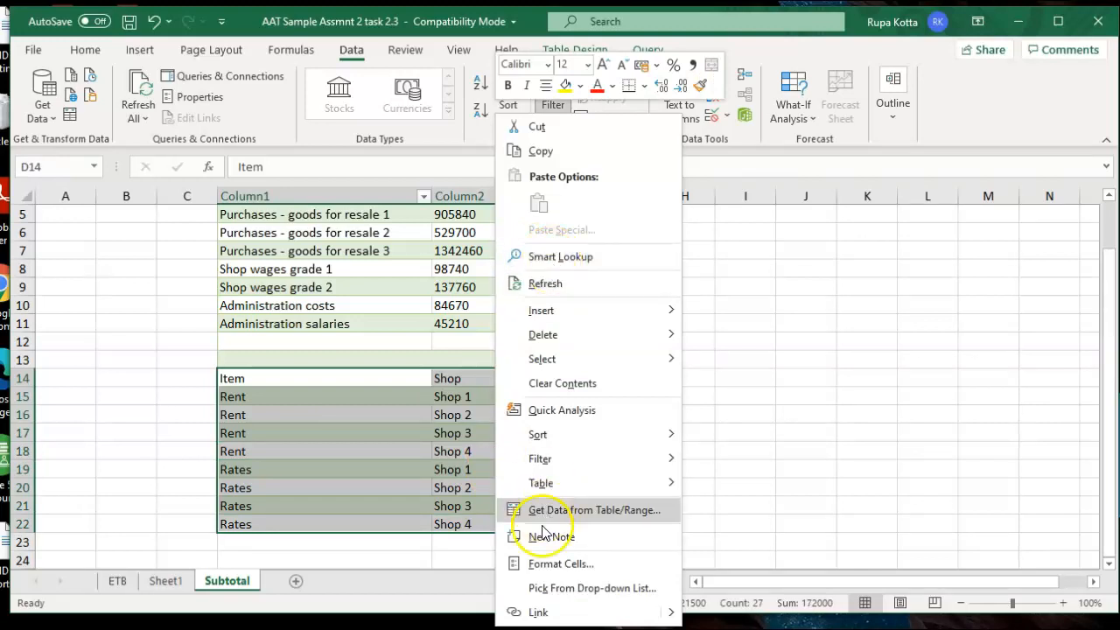
pyautogui.click(544, 567)
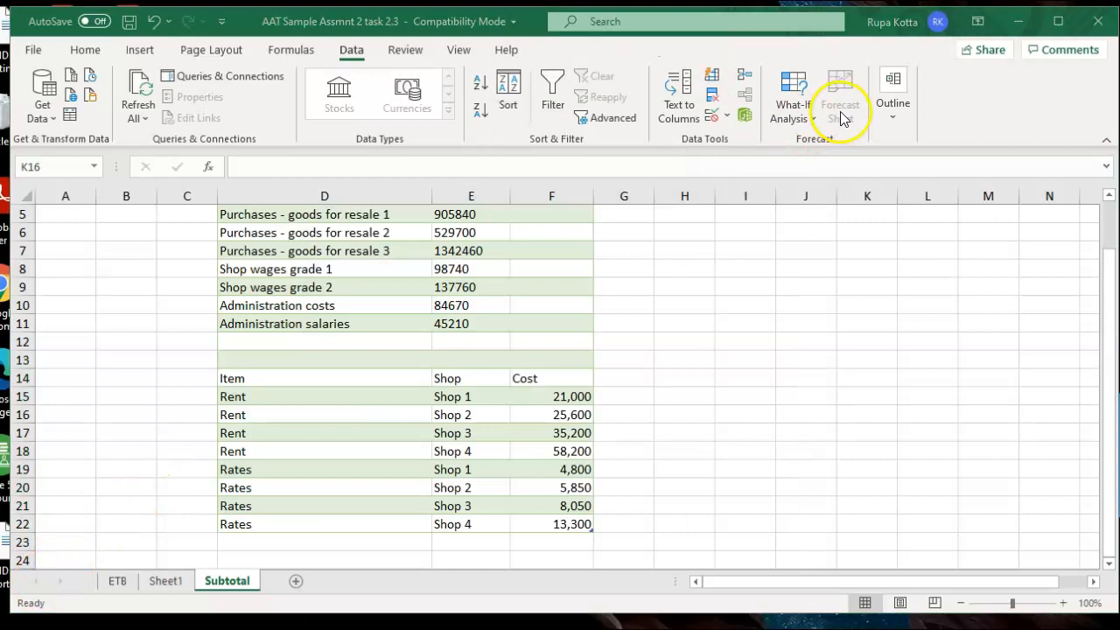
# Step: Try the Subtotal command with the empty cell K16 selected and dismiss the resulting message
pyautogui.click(890, 121)
pyautogui.click(985, 185)
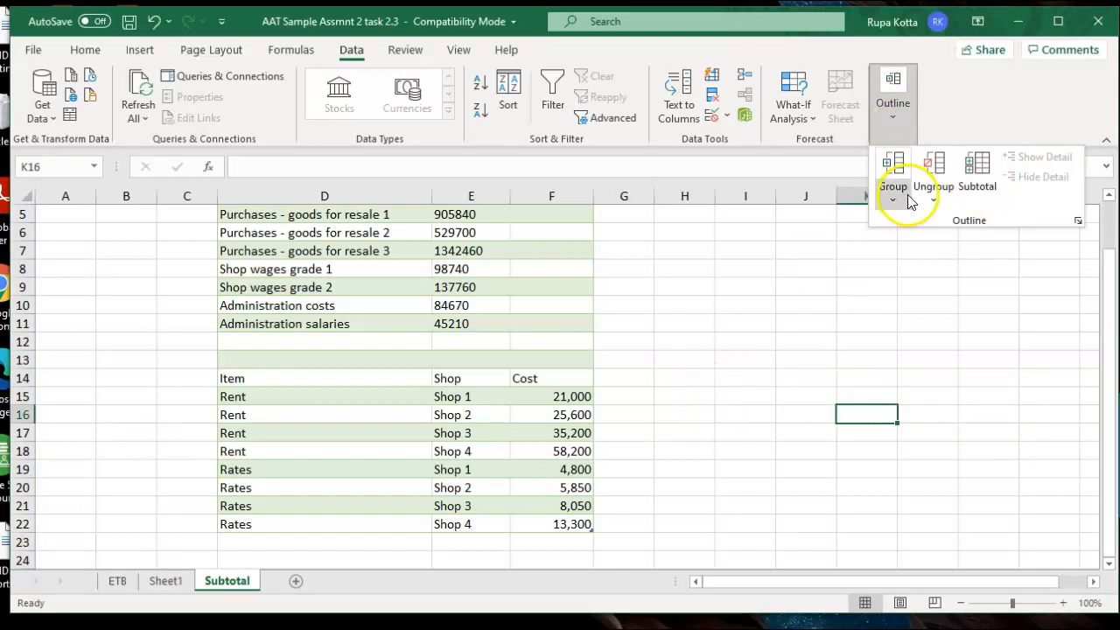
pyautogui.click(968, 177)
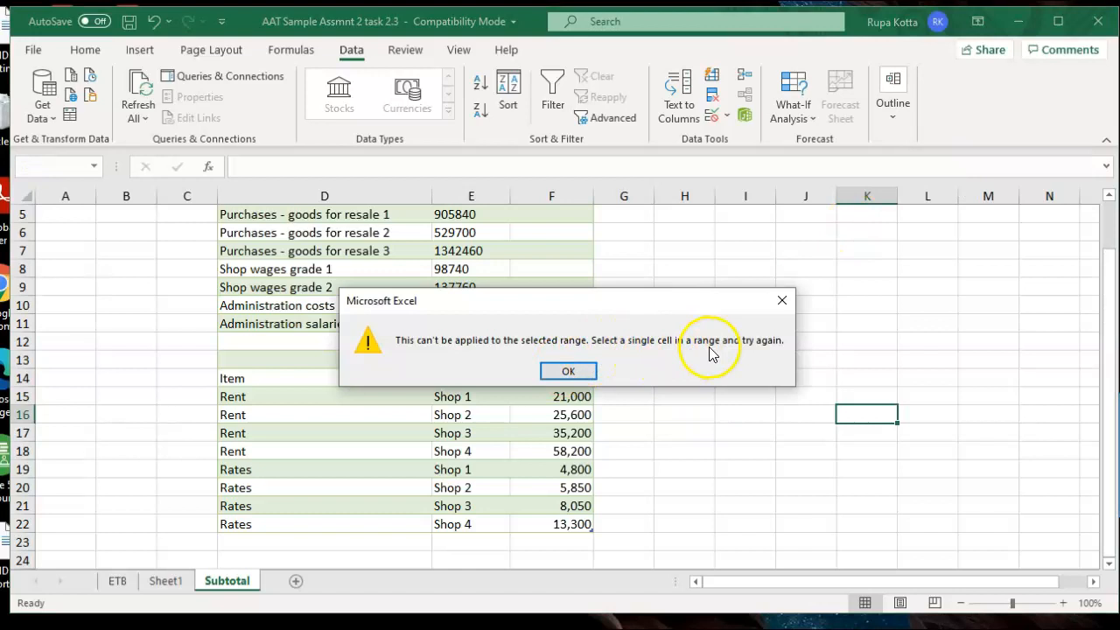
pyautogui.click(567, 373)
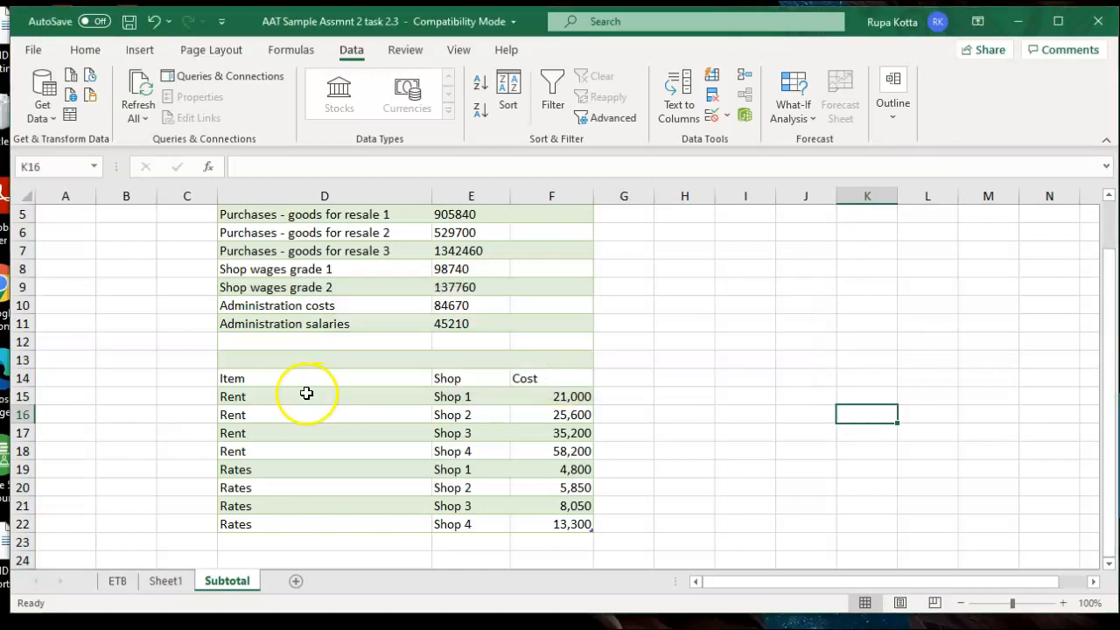
# Step: Try the Subtotal command with only the Item heading cell D14 selected, then deselect it
pyautogui.click(253, 379)
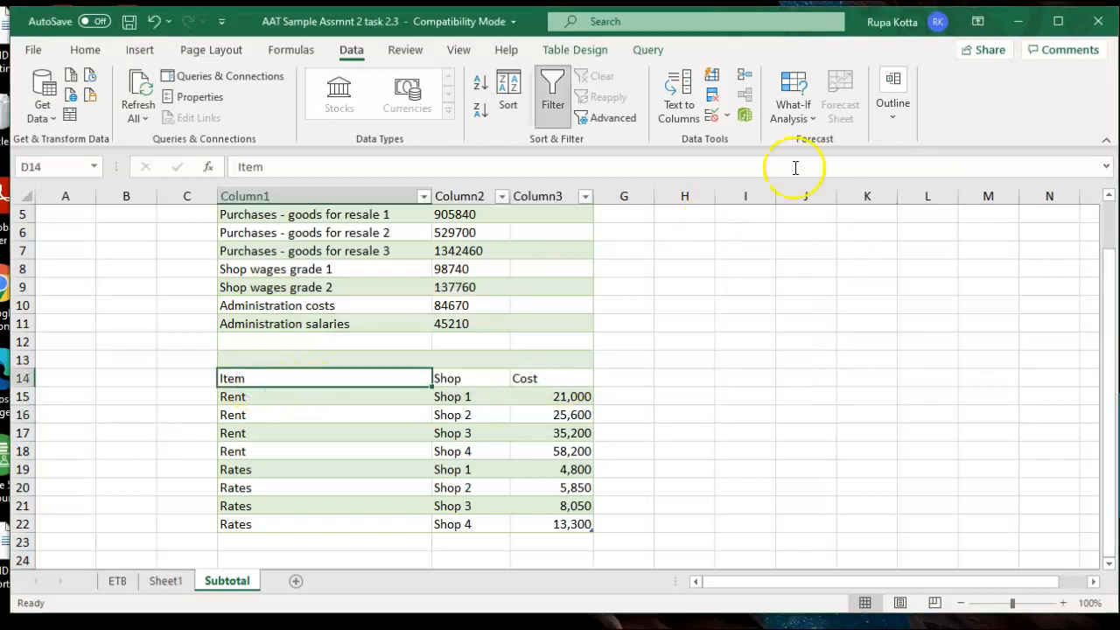
pyautogui.click(893, 120)
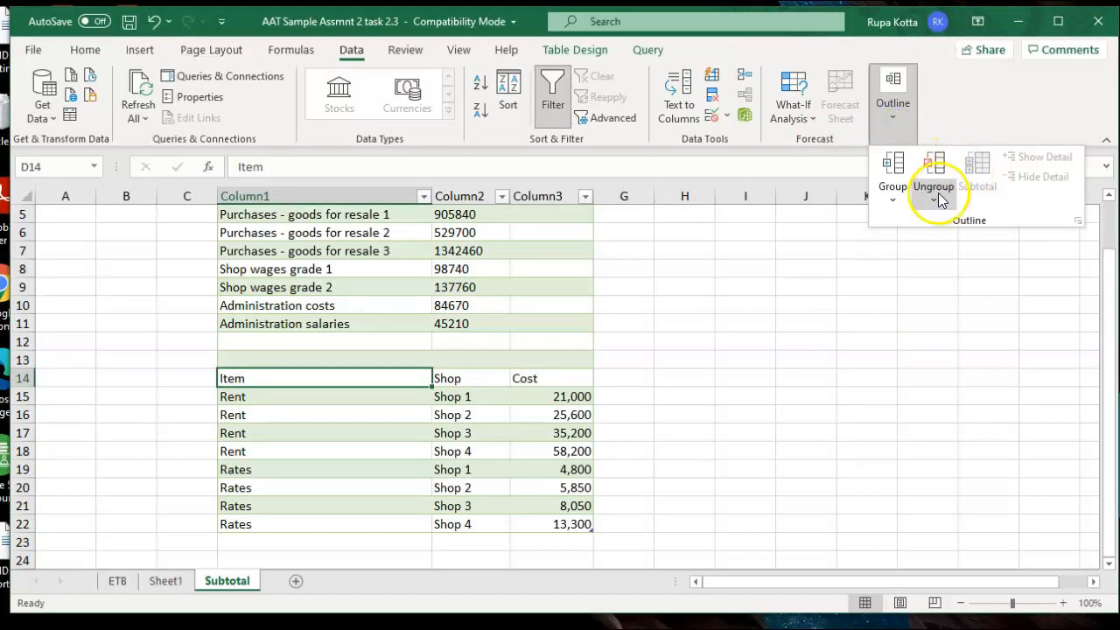
pyautogui.click(695, 376)
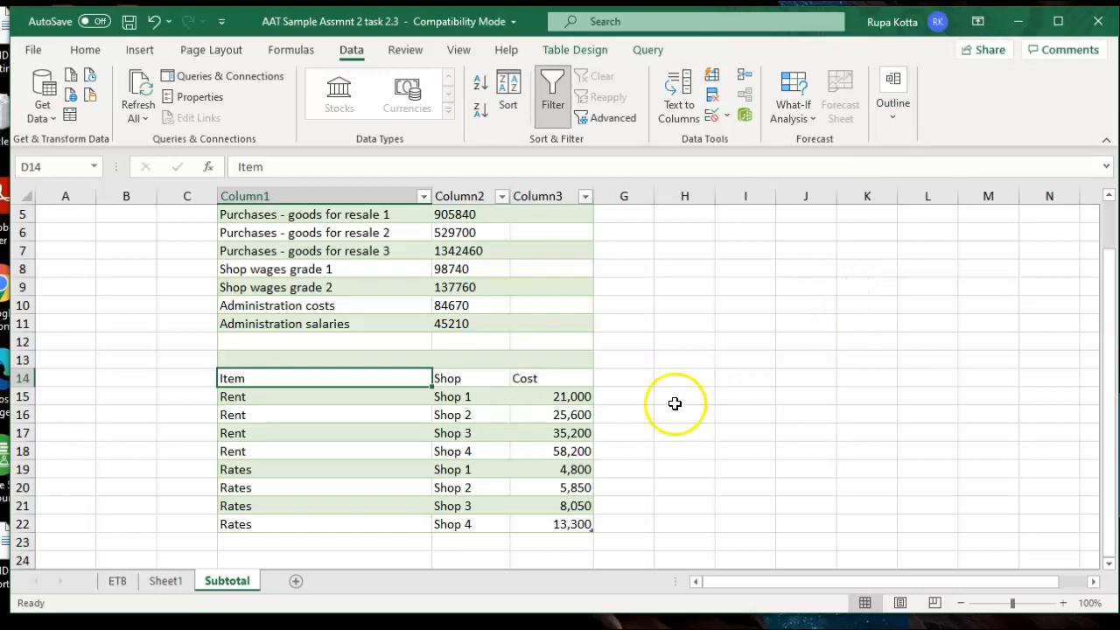
pyautogui.click(677, 400)
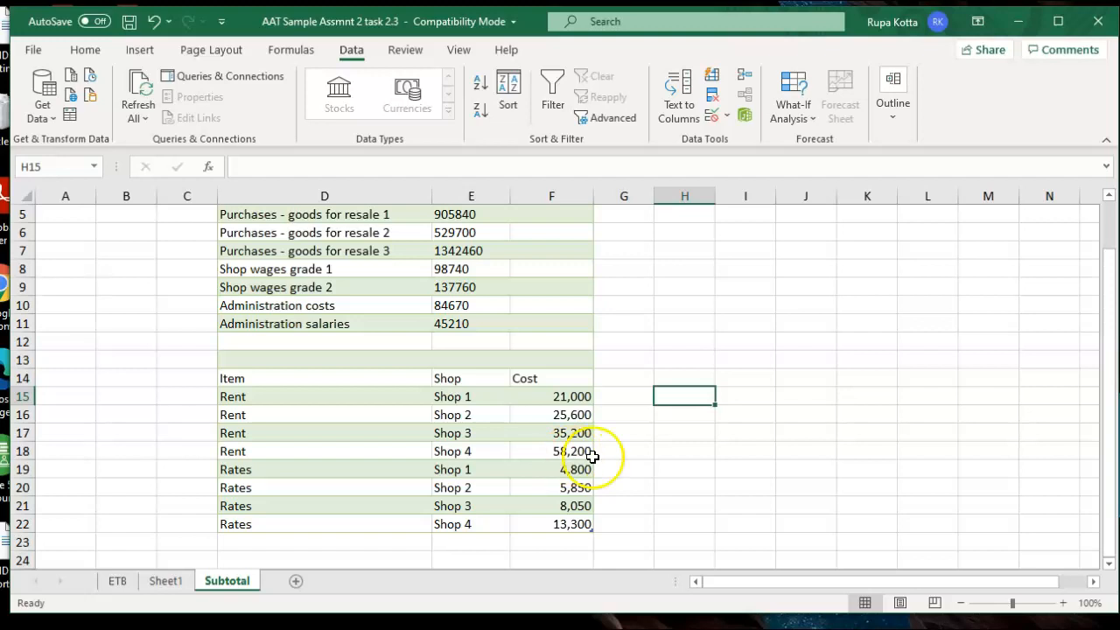
# Step: Total the four Rent costs in cell H18 of the Subtotal sheet with =SUM(F15:F18)
pyautogui.click(670, 453)
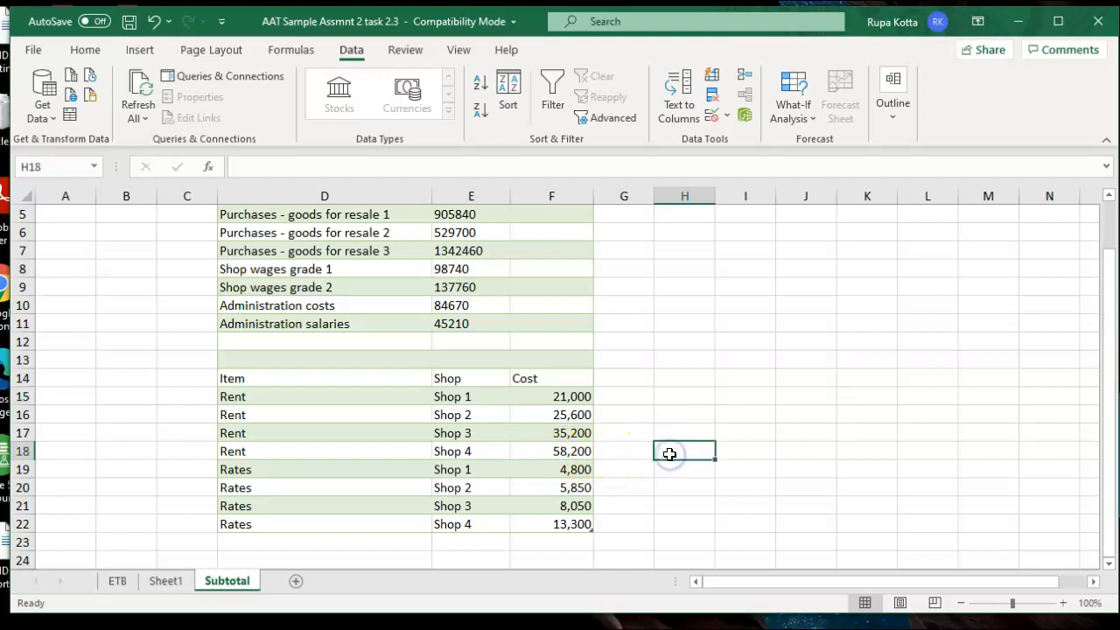
pyautogui.write('=sum(')
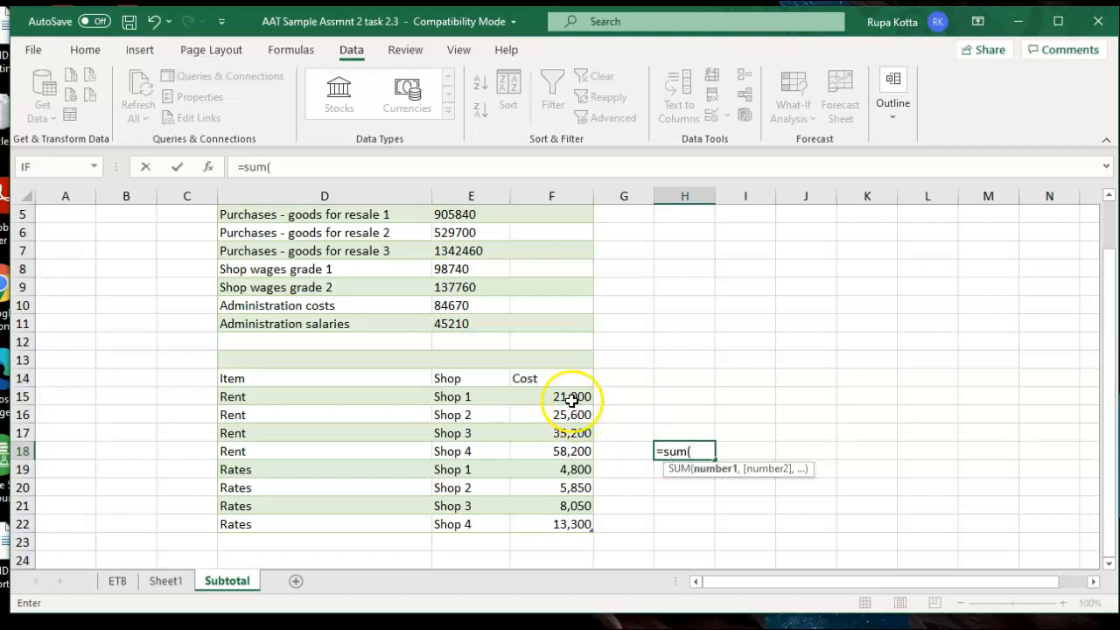
pyautogui.moveTo(572, 400); pyautogui.dragTo(569, 447)
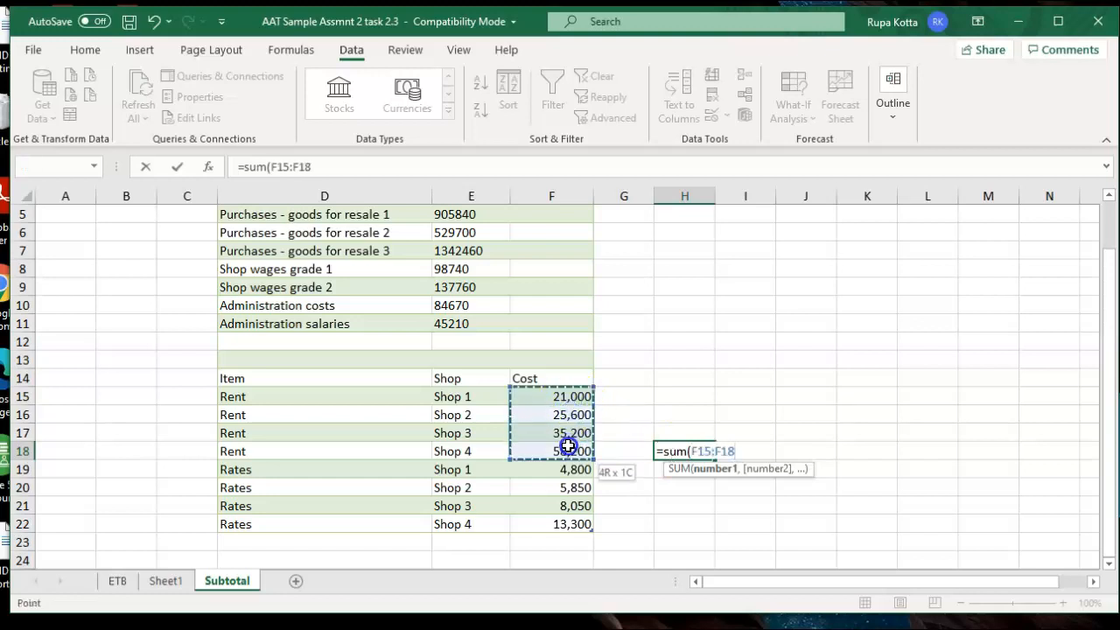
pyautogui.write(')')
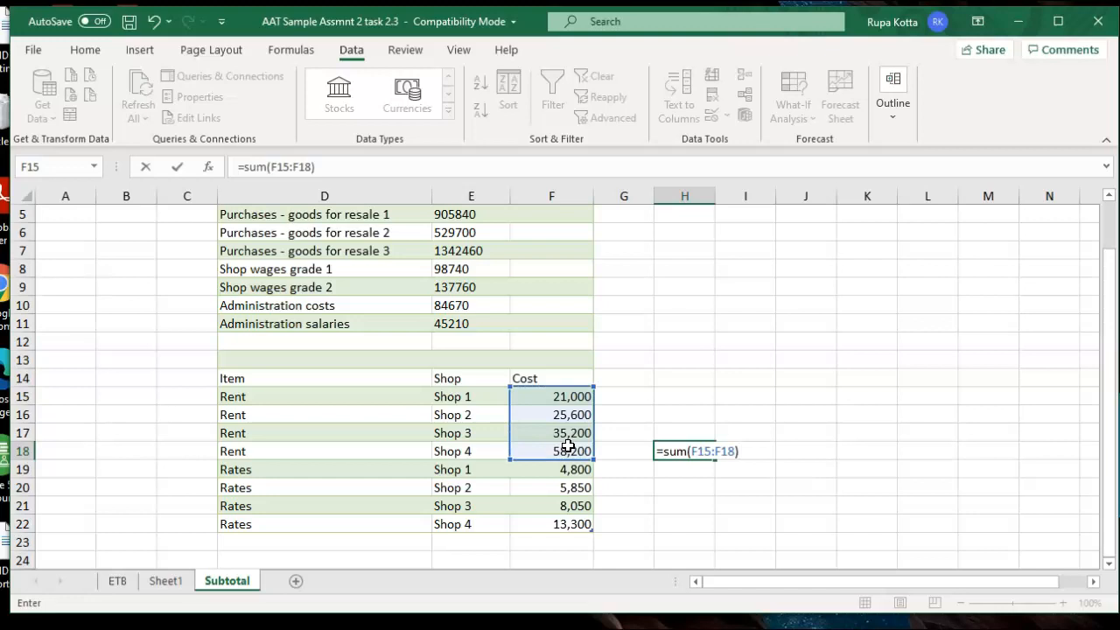
pyautogui.press('Return')
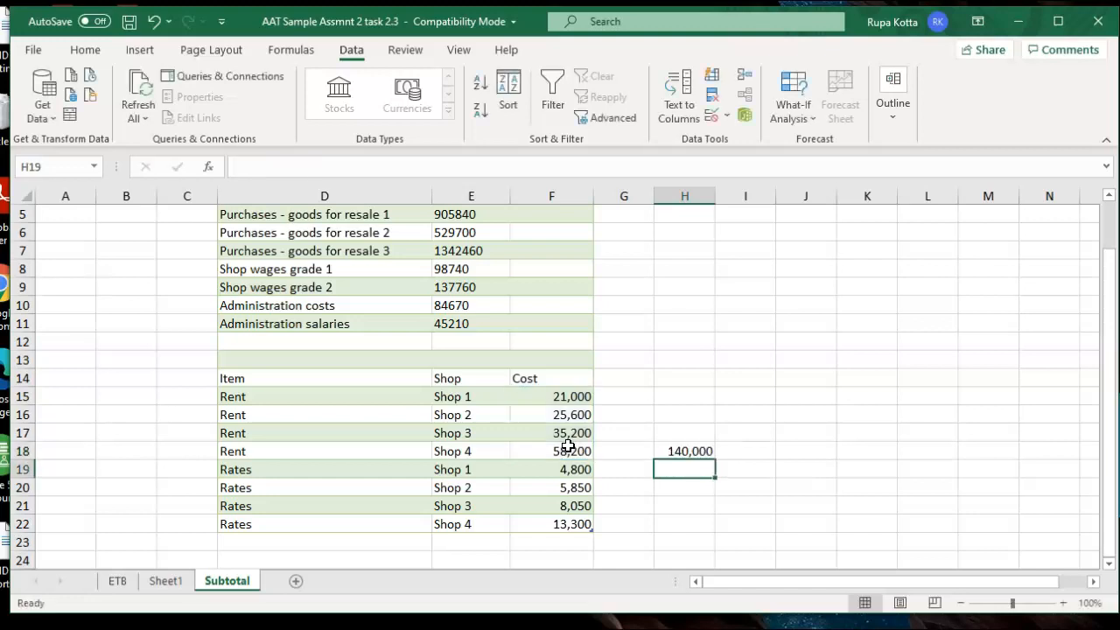
# Step: Total the four Rates costs in cell H22 of the Subtotal sheet with =SUM(F19:F22)
pyautogui.click(669, 526)
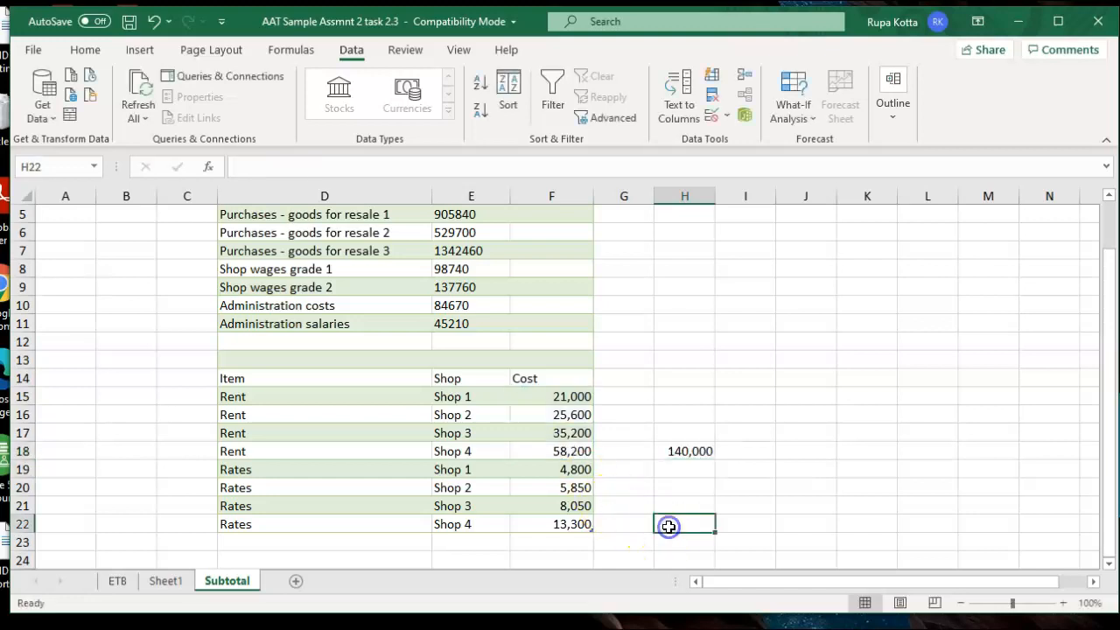
pyautogui.write('=')
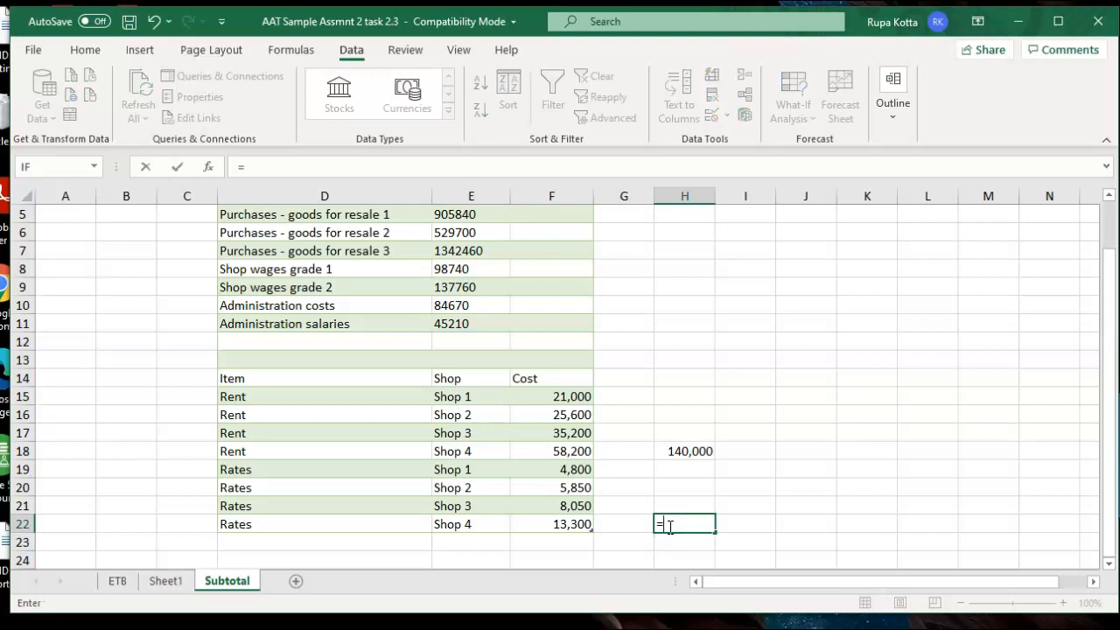
pyautogui.write('sum(')
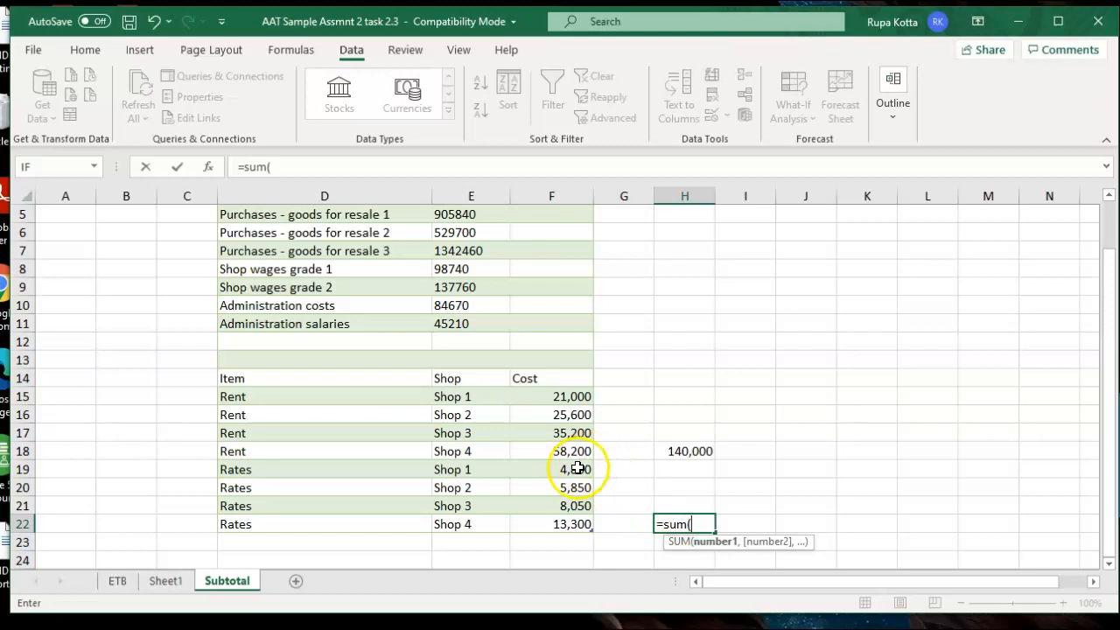
pyautogui.moveTo(572, 469); pyautogui.dragTo(570, 523)
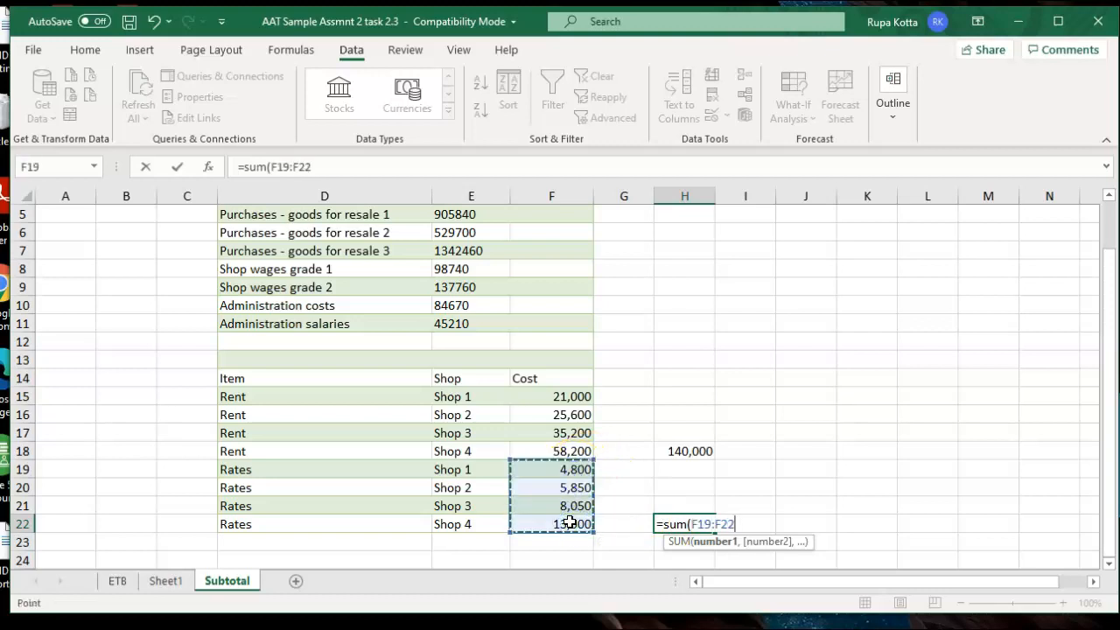
pyautogui.write(')')
pyautogui.press('Return')
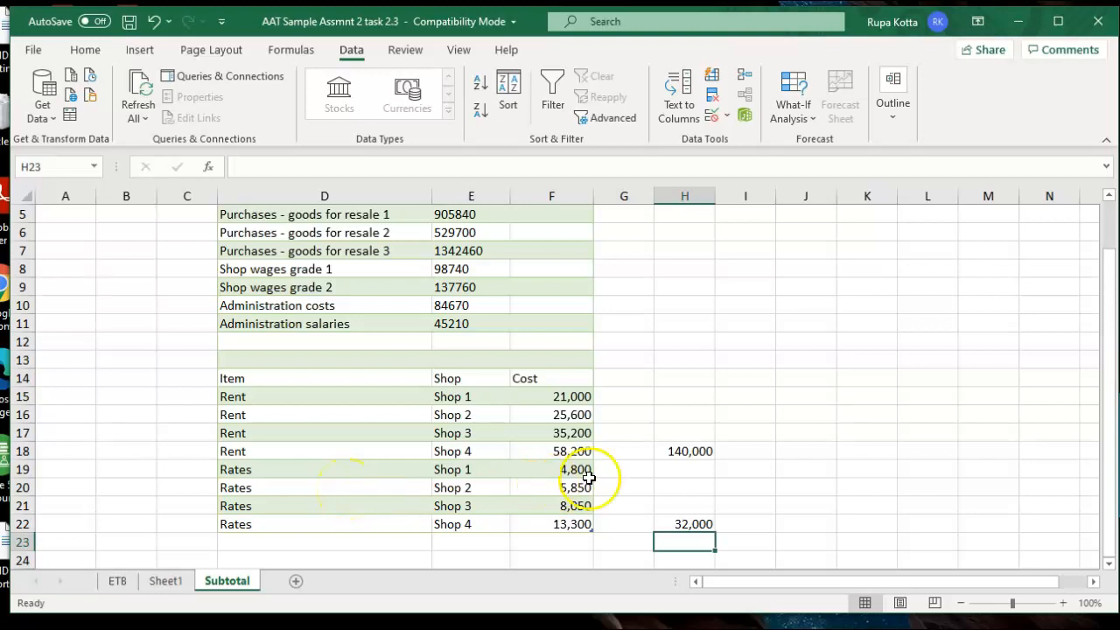
# Step: Copy the Rent total from H18 and paste it as a link into the Rent total ledger debit cell B16 on the ETB sheet
pyautogui.click(669, 455)
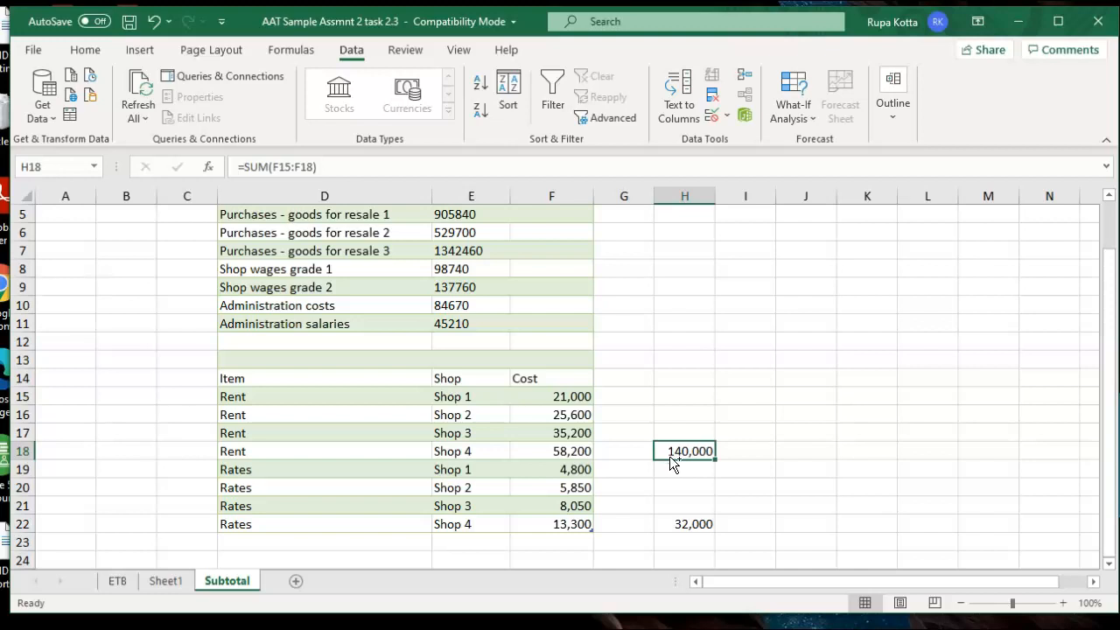
pyautogui.hotkey('ctrl', 'c')
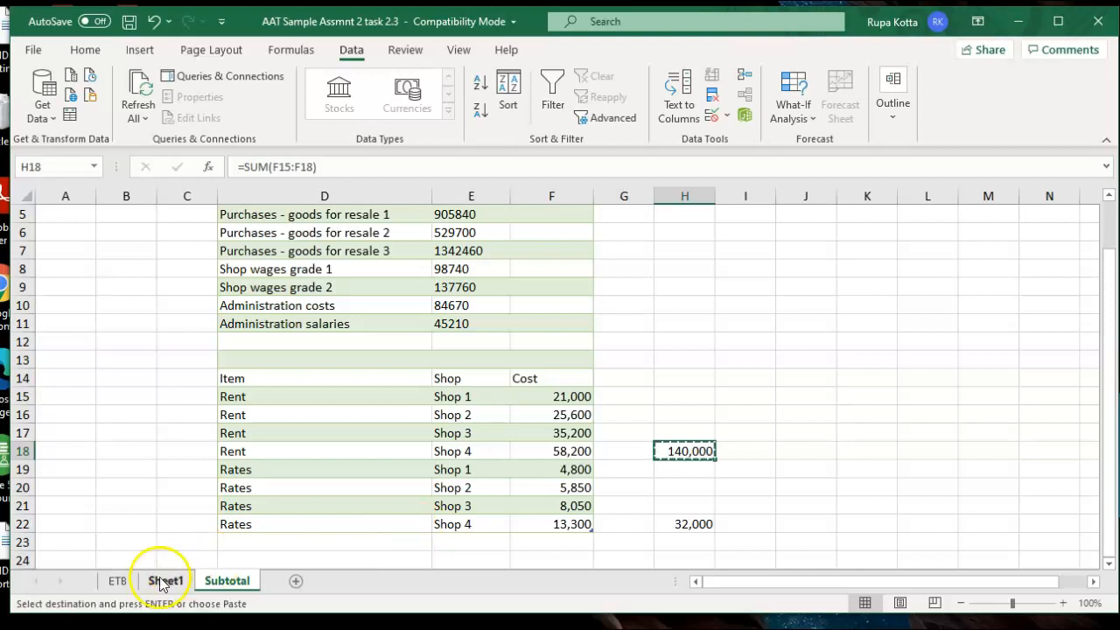
pyautogui.click(117, 580)
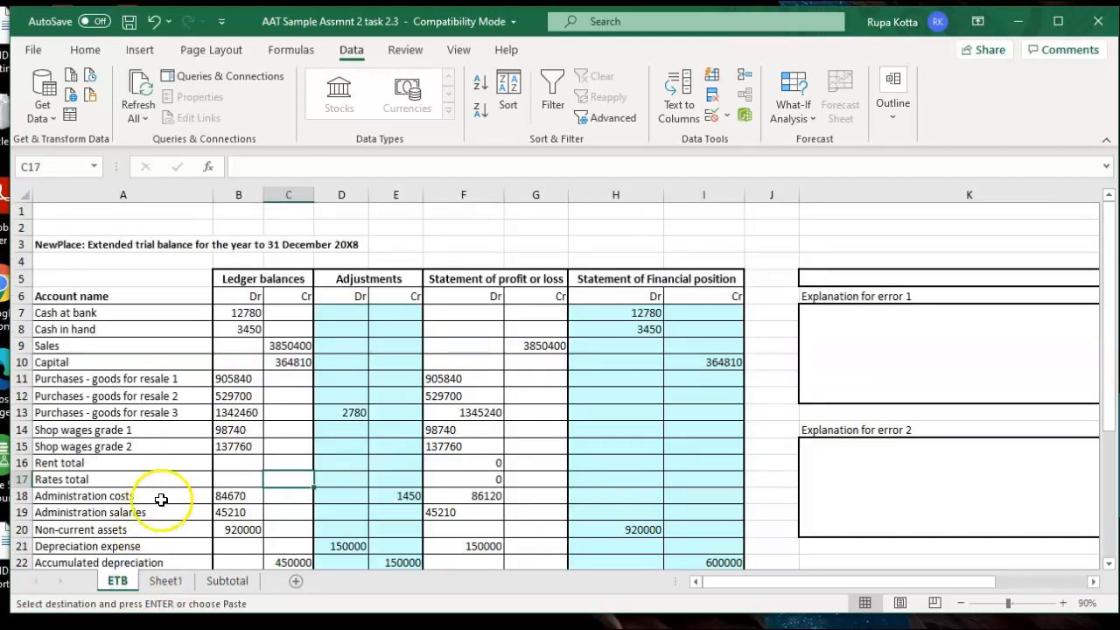
pyautogui.click(222, 464)
pyautogui.rightClick(222, 464)
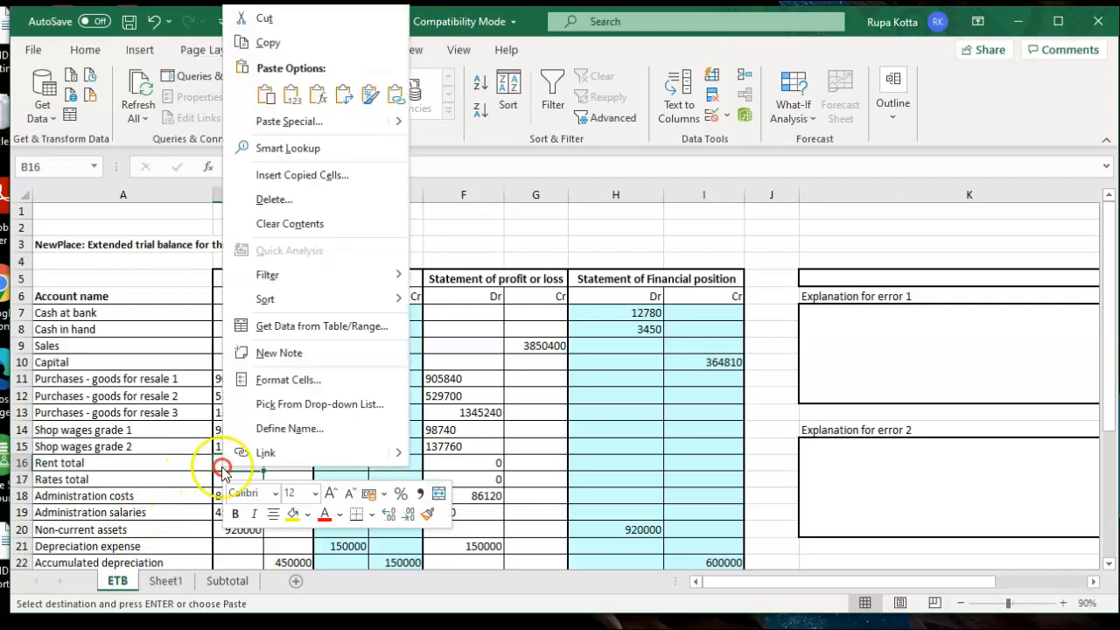
pyautogui.click(284, 124)
pyautogui.click(151, 273)
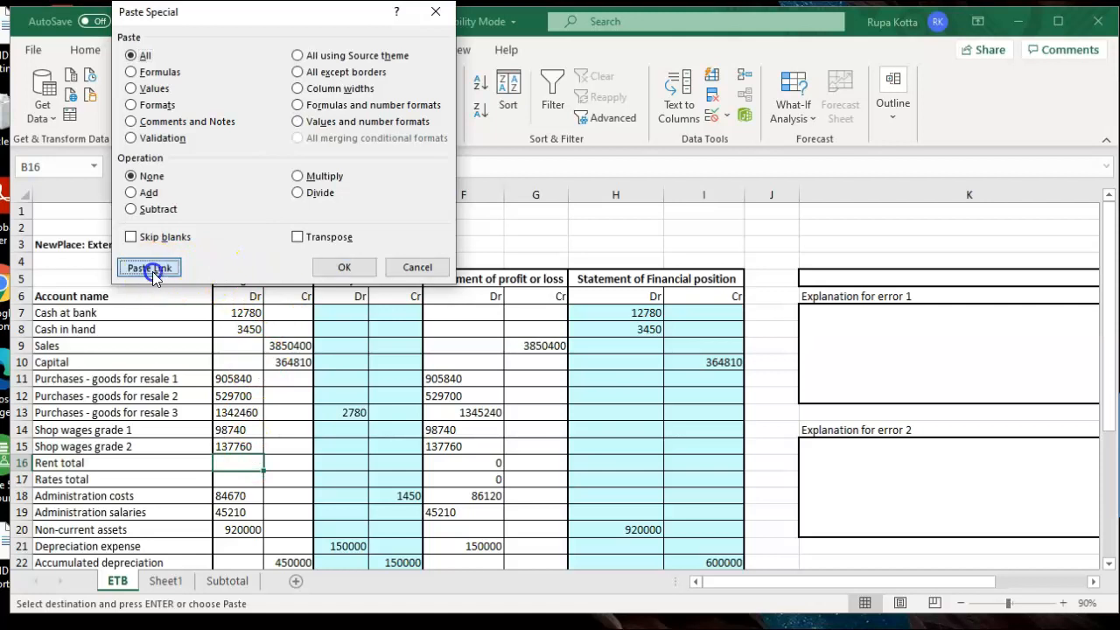
# Step: Copy the Rates total from Subtotal cell H22 and paste it as a link into the Rates total ledger debit cell B17 on the ETB sheet
pyautogui.click(210, 584)
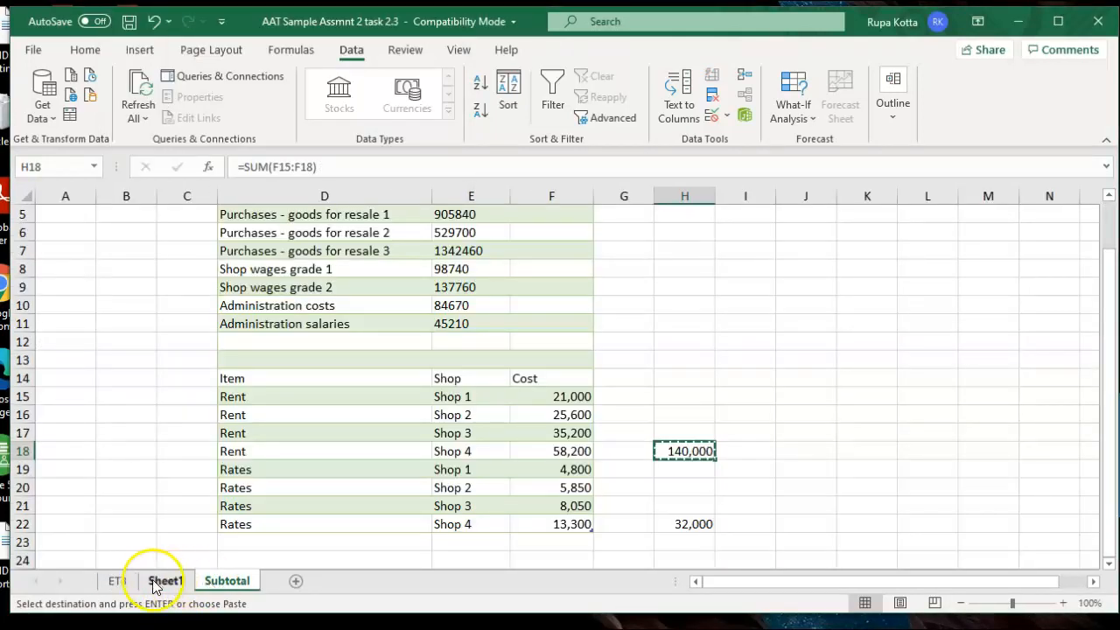
pyautogui.click(681, 524)
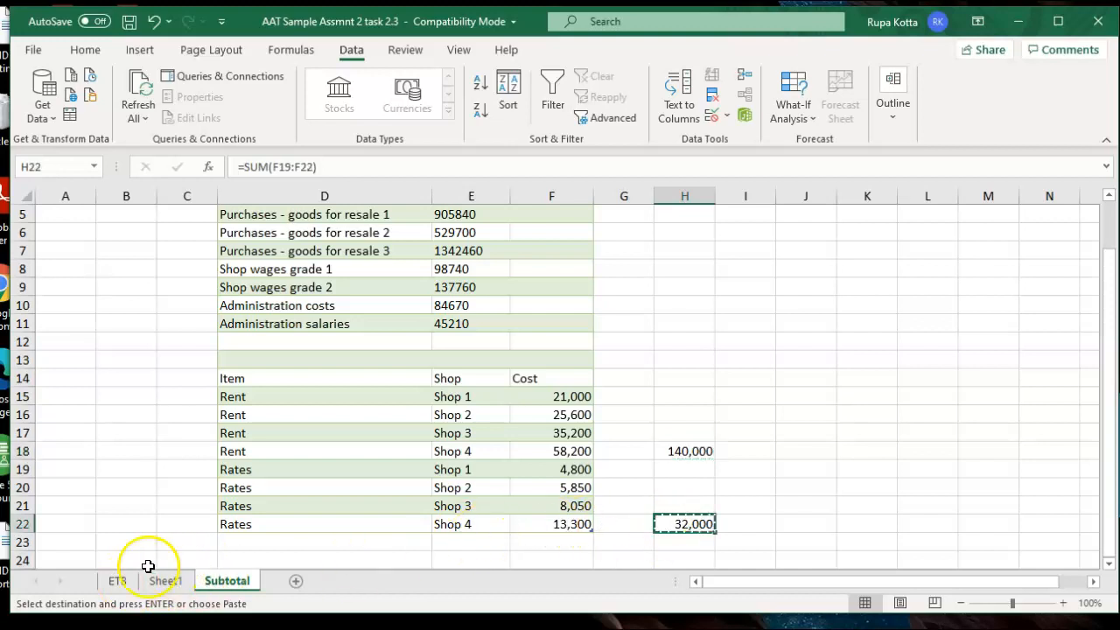
pyautogui.click(118, 581)
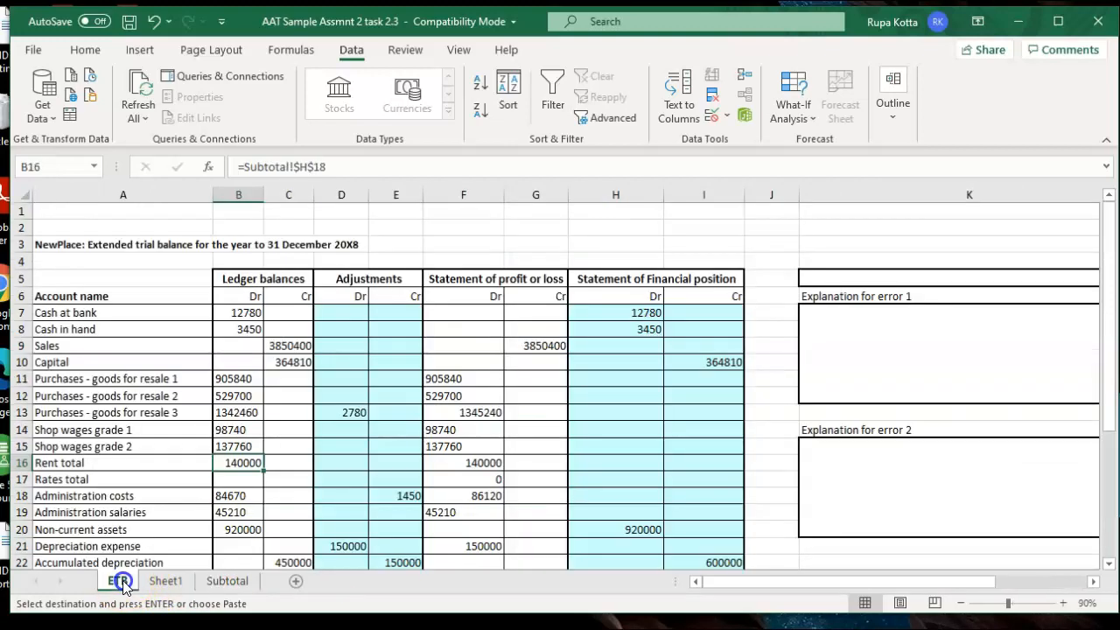
pyautogui.click(241, 483)
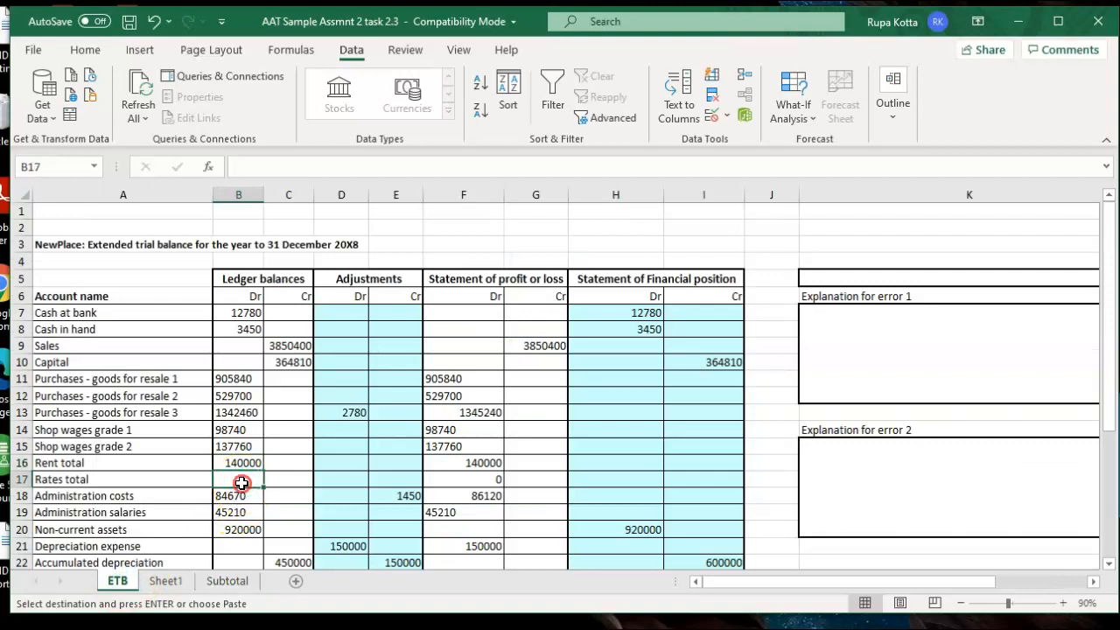
pyautogui.rightClick(242, 483)
pyautogui.click(314, 140)
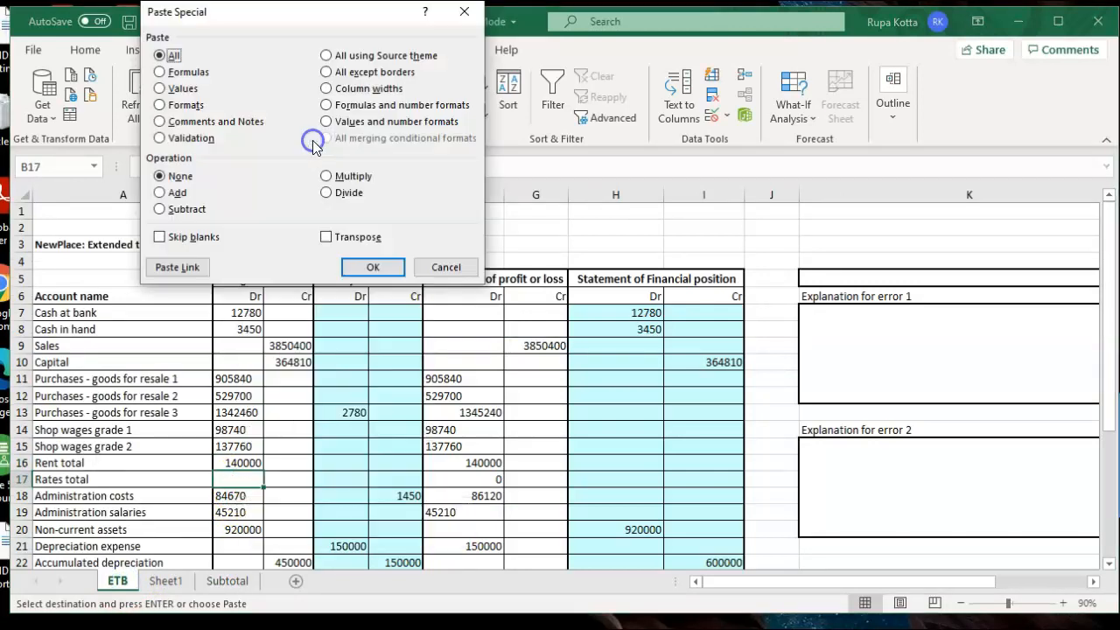
pyautogui.click(186, 272)
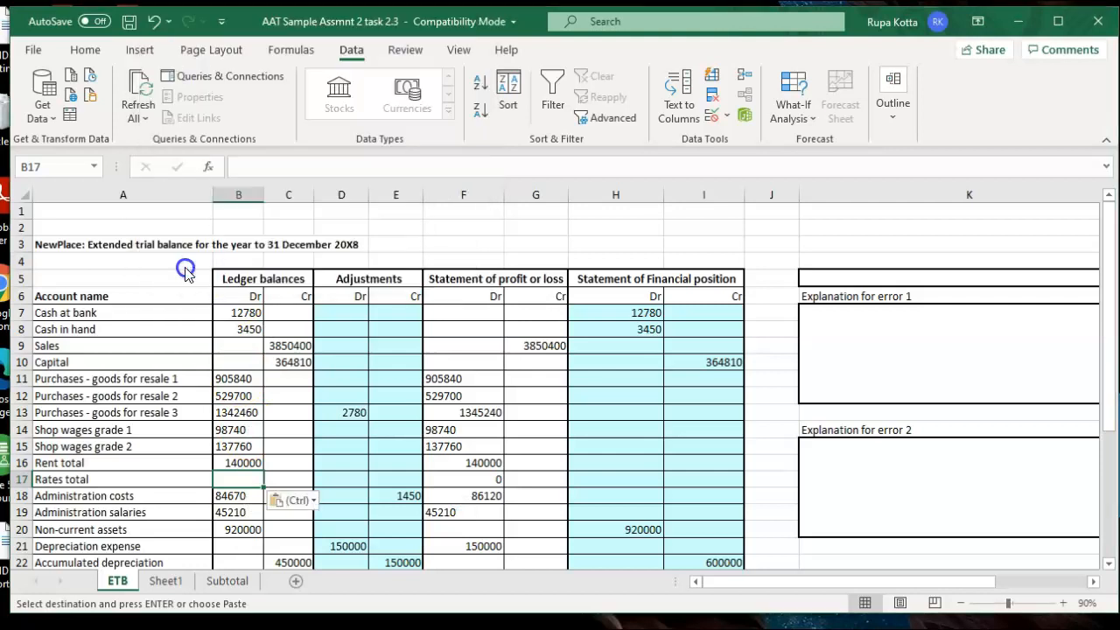
pyautogui.click(302, 467)
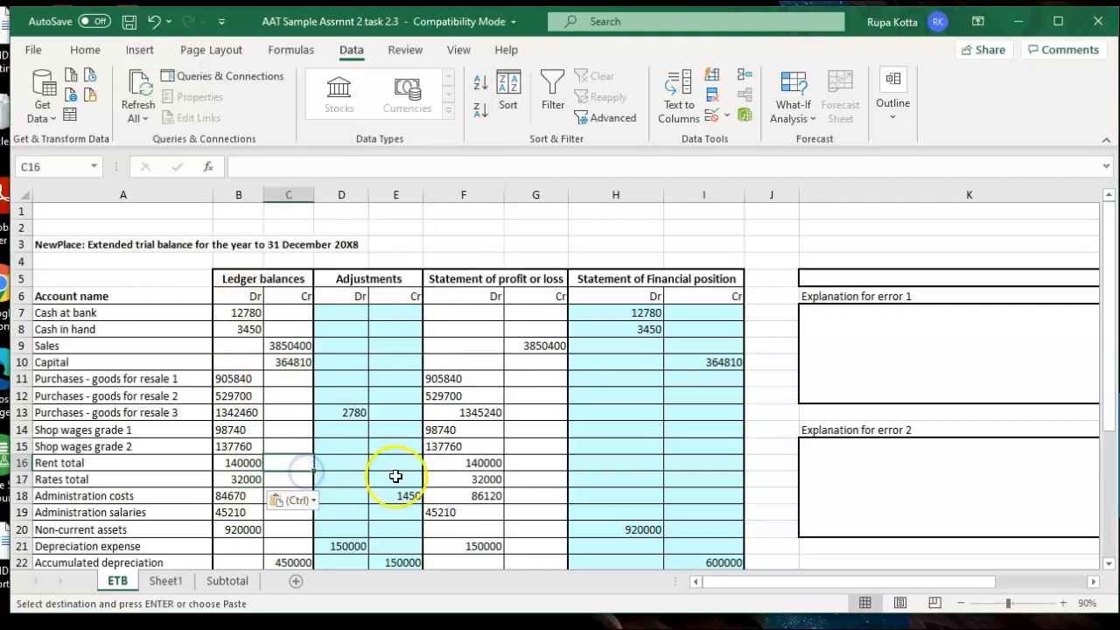
# Step: Left-align the linked Rent and Rates totals in cells B16:B17 of the ETB sheet
pyautogui.click(228, 463)
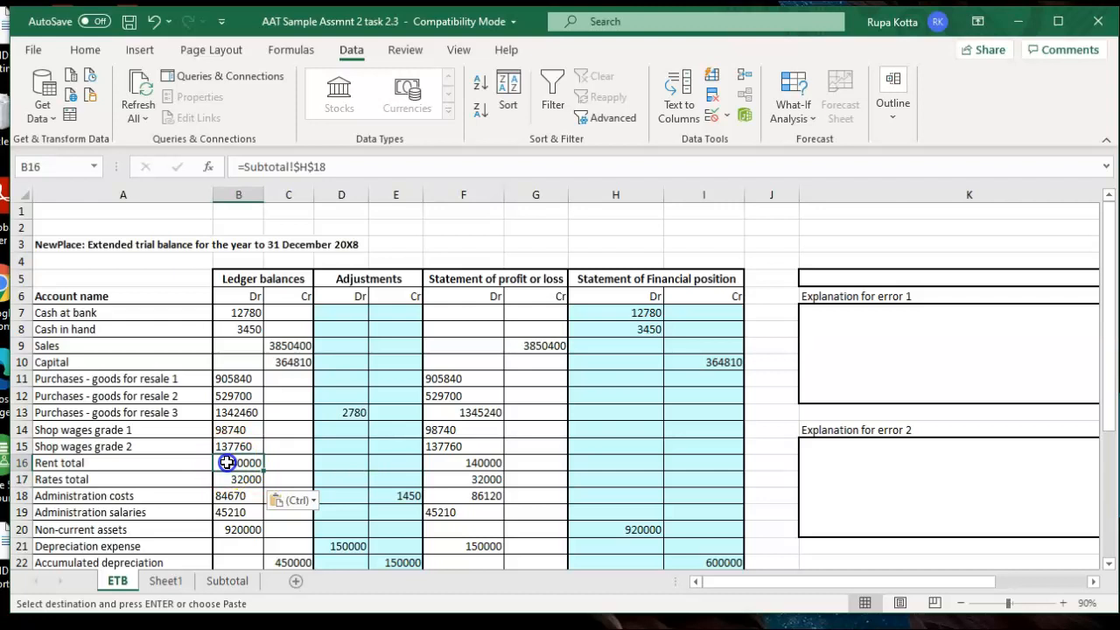
pyautogui.moveTo(228, 463); pyautogui.dragTo(230, 480)
pyautogui.click(85, 51)
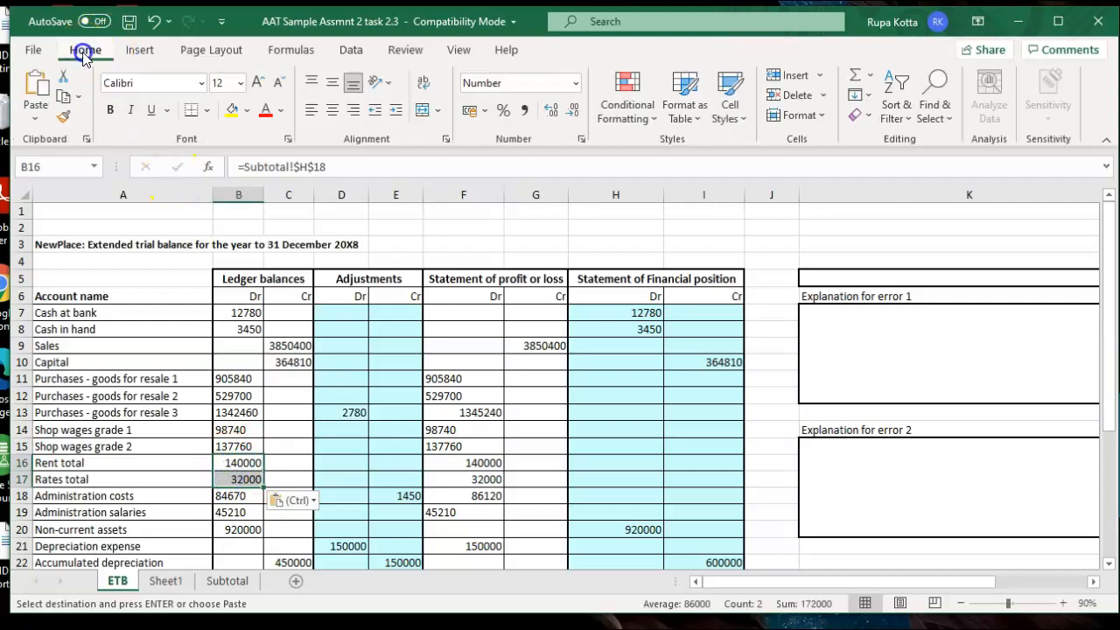
pyautogui.click(311, 110)
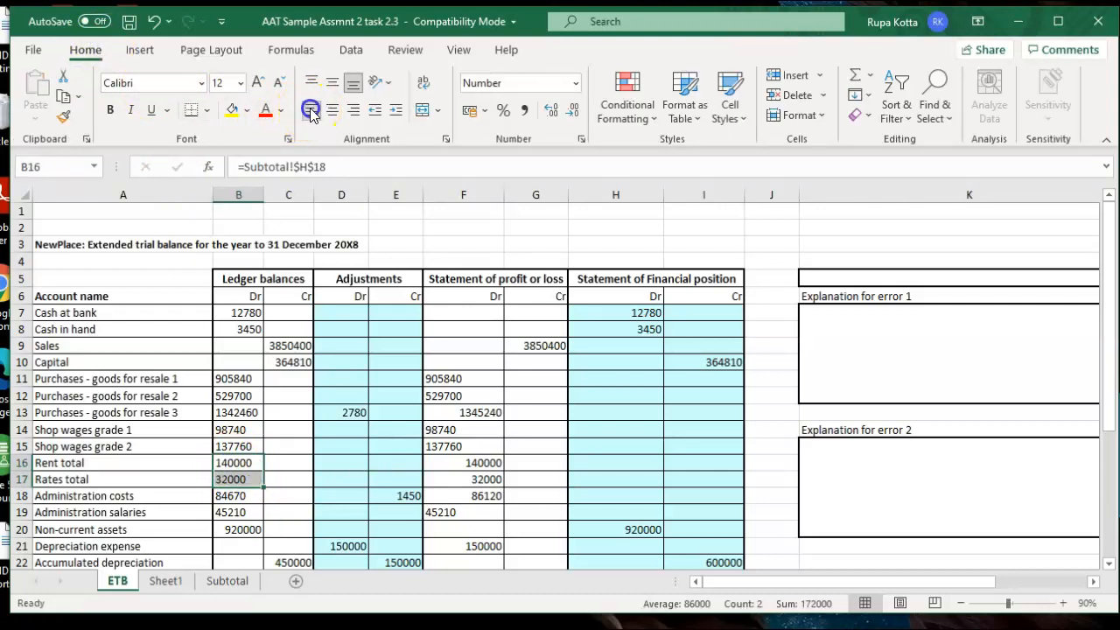
pyautogui.click(297, 496)
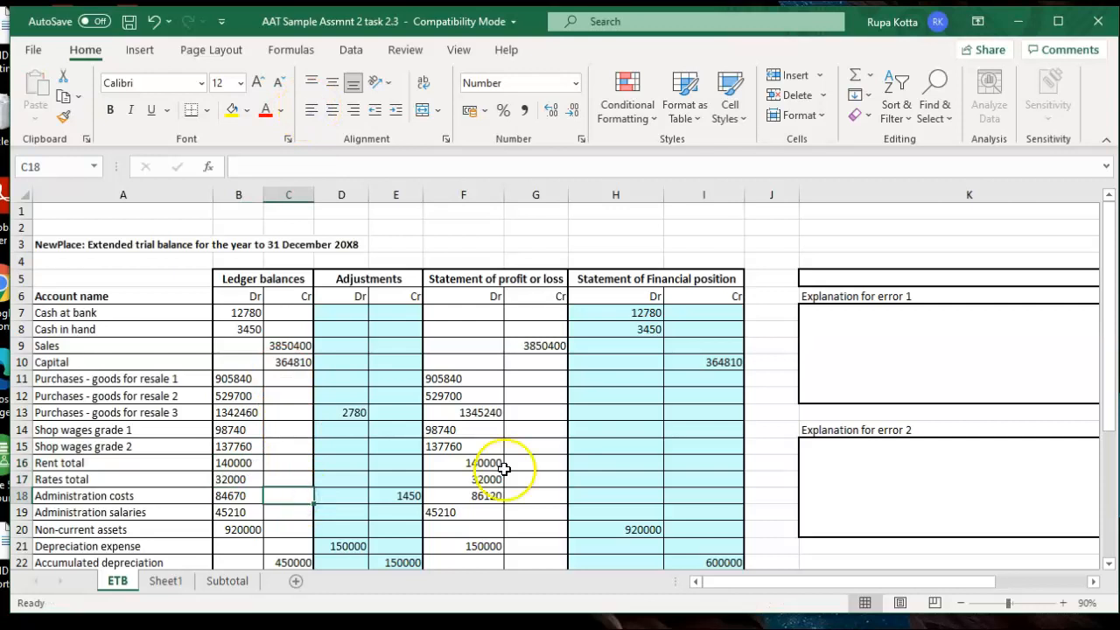
# Step: Check the formatting instructions on Sheet1 and format ETB range B7:I32 as Accounting with the £ symbol and 0 decimal places
pyautogui.click(168, 582)
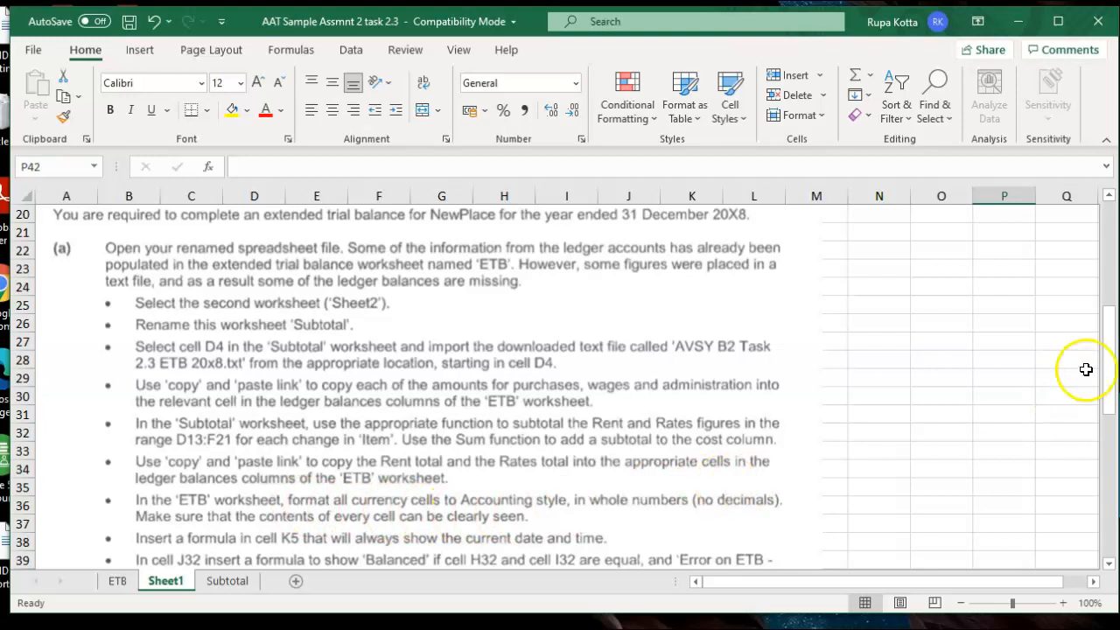
pyautogui.moveTo(1112, 359); pyautogui.dragTo(1111, 391)
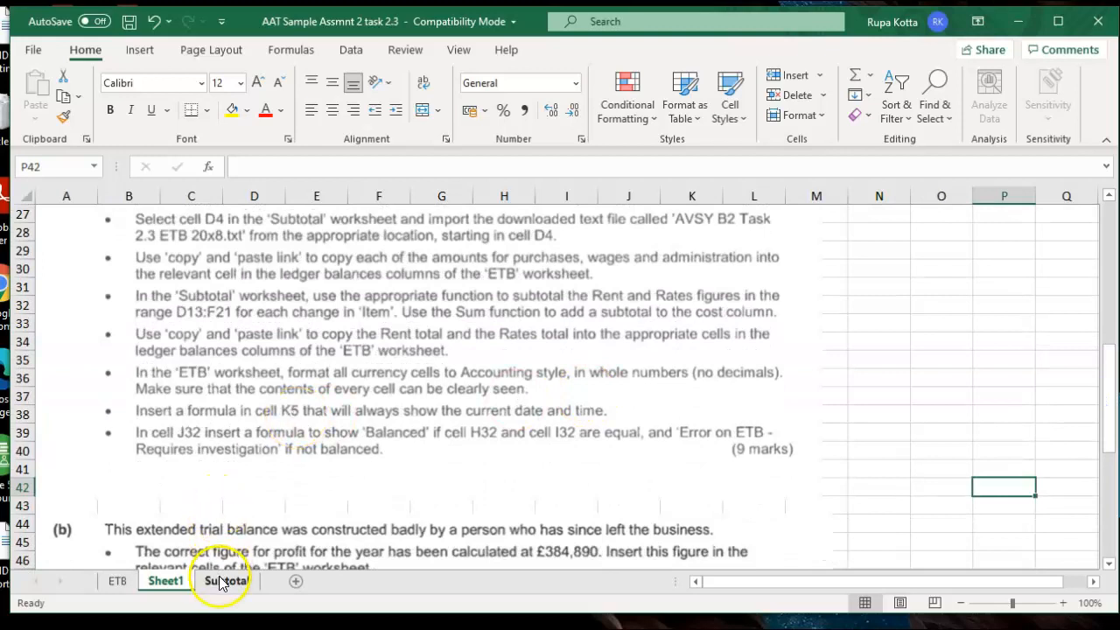
pyautogui.click(117, 581)
pyautogui.moveTo(241, 315); pyautogui.dragTo(683, 539)
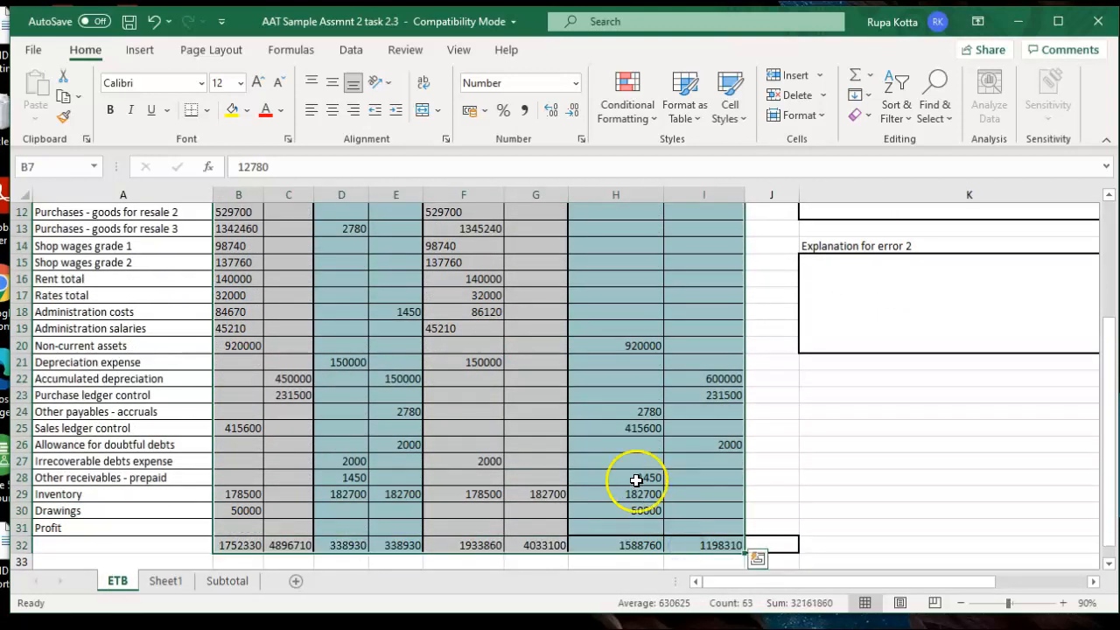
pyautogui.rightClick(637, 480)
pyautogui.scroll(4, 682, 393)
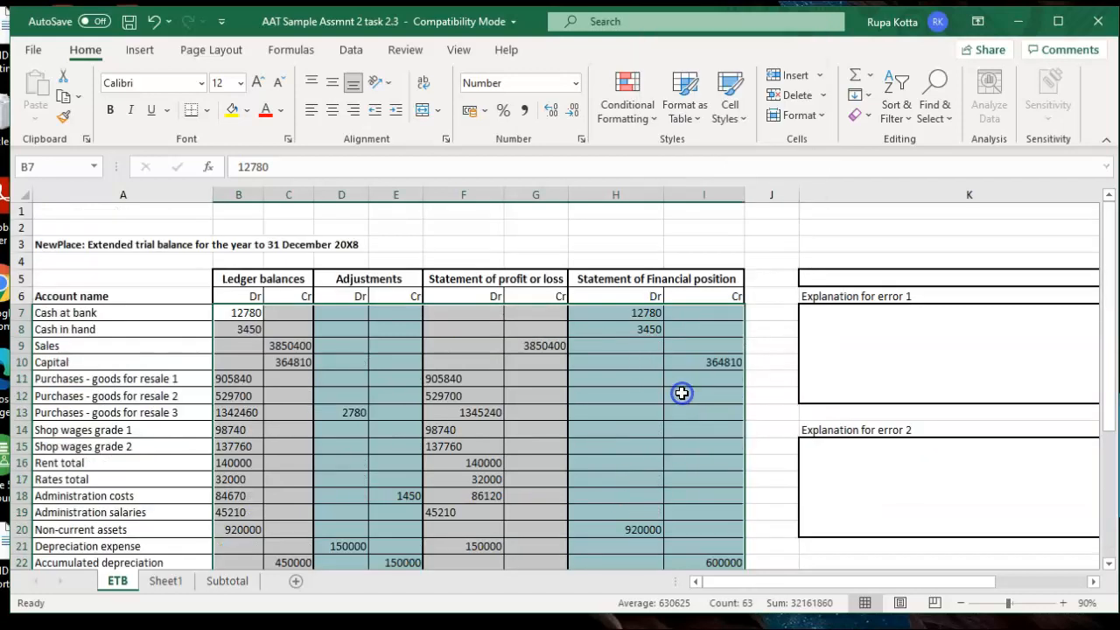
pyautogui.hotkey('ctrl', '1')
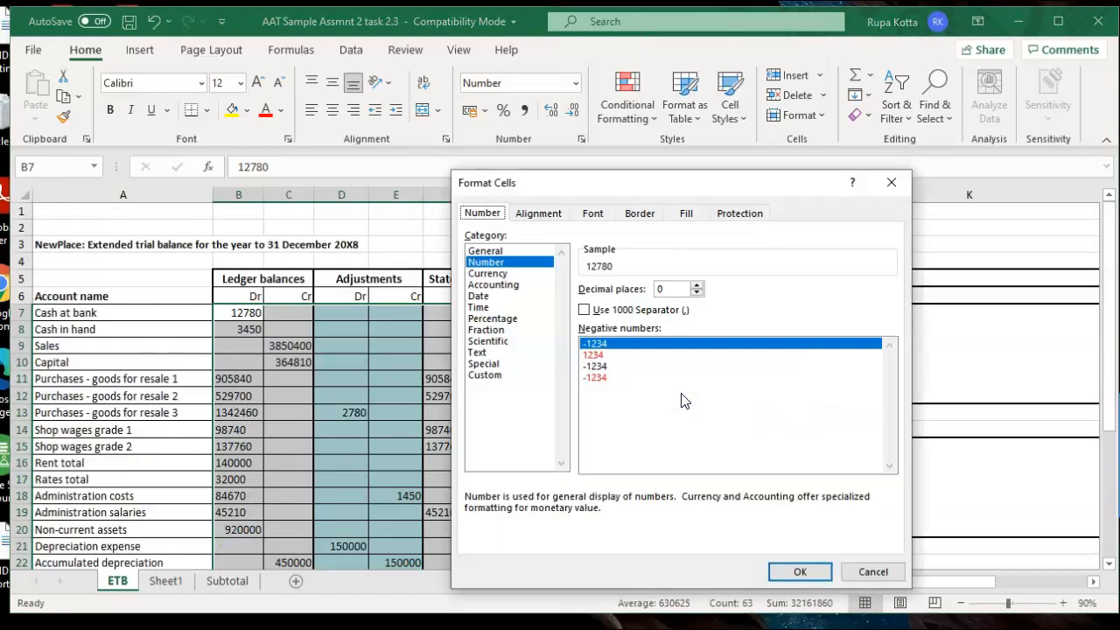
pyautogui.click(511, 297)
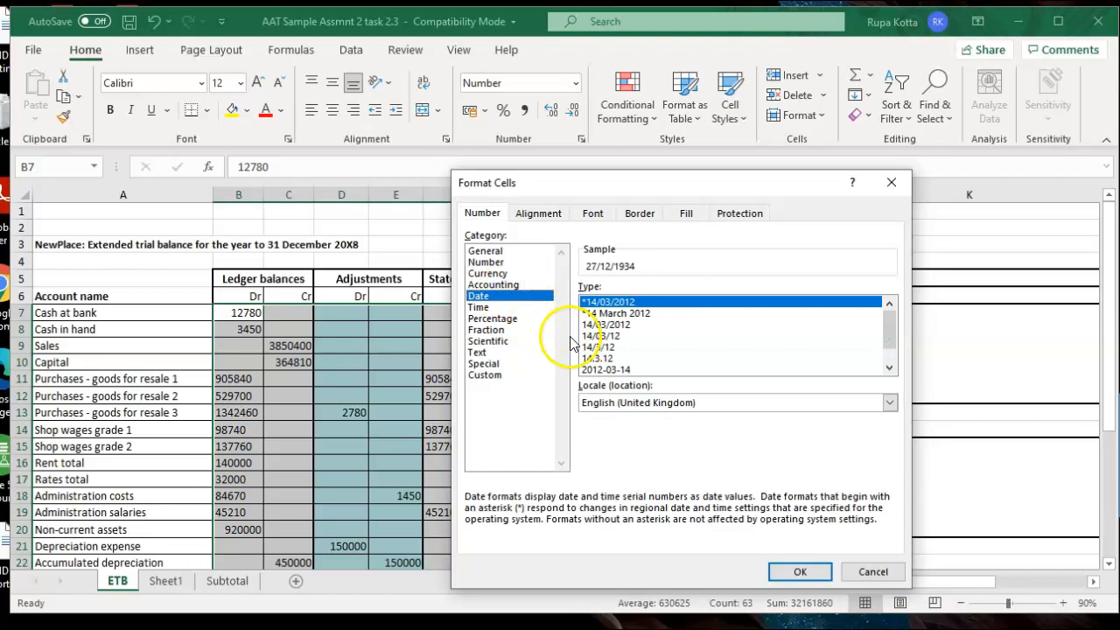
pyautogui.click(508, 284)
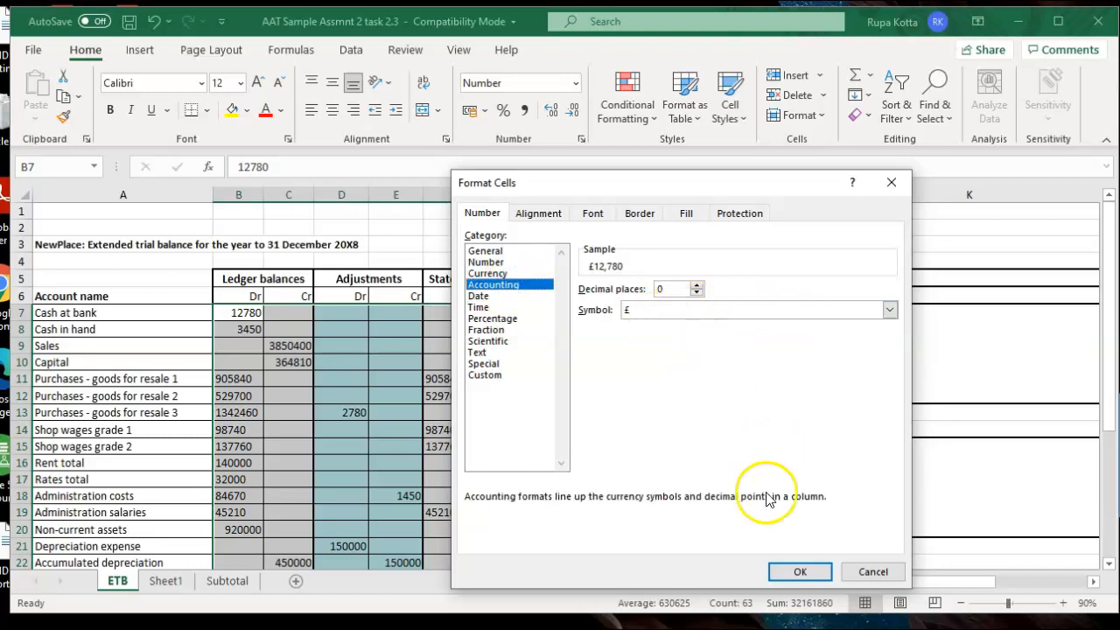
pyautogui.click(790, 573)
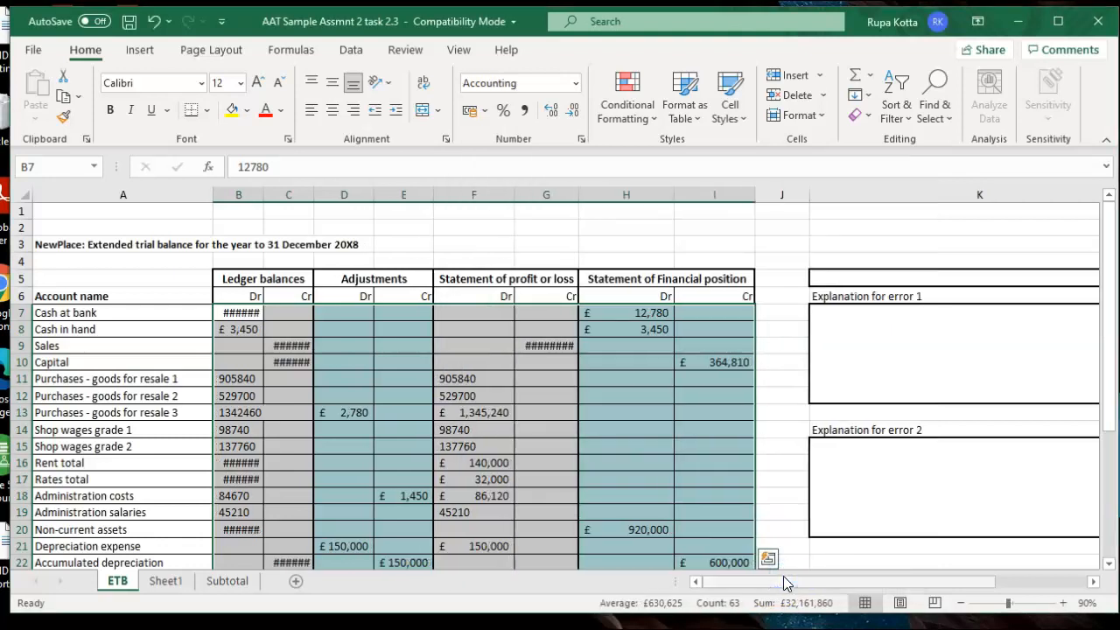
pyautogui.click(655, 494)
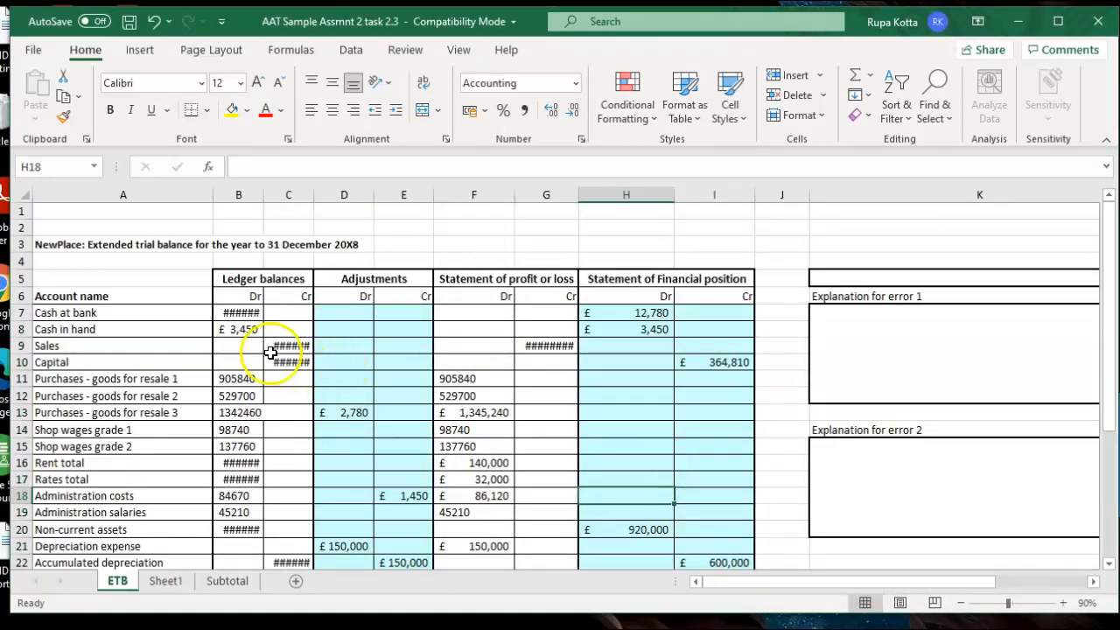
# Step: AutoFit the column widths for range B7:I32 on the ETB sheet
pyautogui.moveTo(226, 319); pyautogui.dragTo(694, 528)
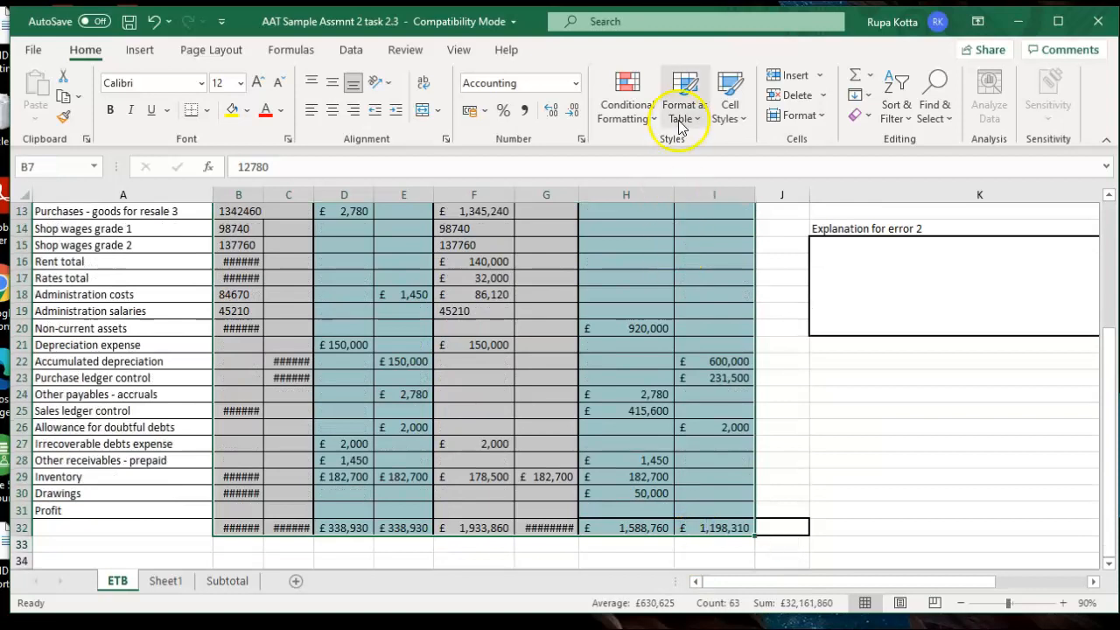
pyautogui.click(795, 121)
pyautogui.click(817, 240)
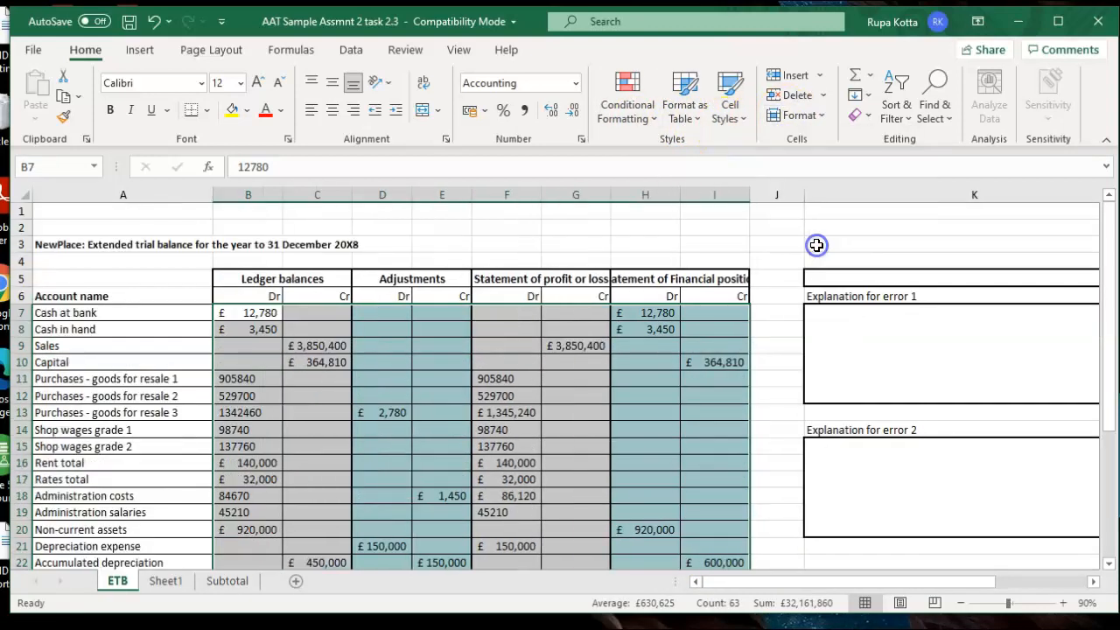
pyautogui.click(709, 444)
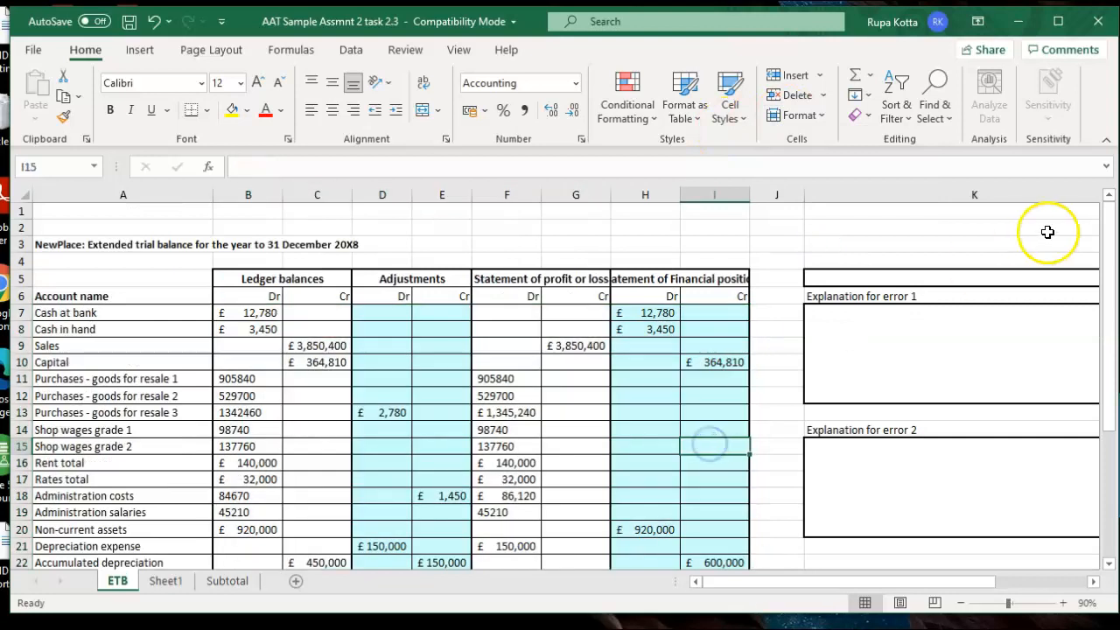
# Step: Check the date and time instruction on Sheet1 and enter the formula =NOW() in cell K5 of the ETB sheet
pyautogui.click(166, 582)
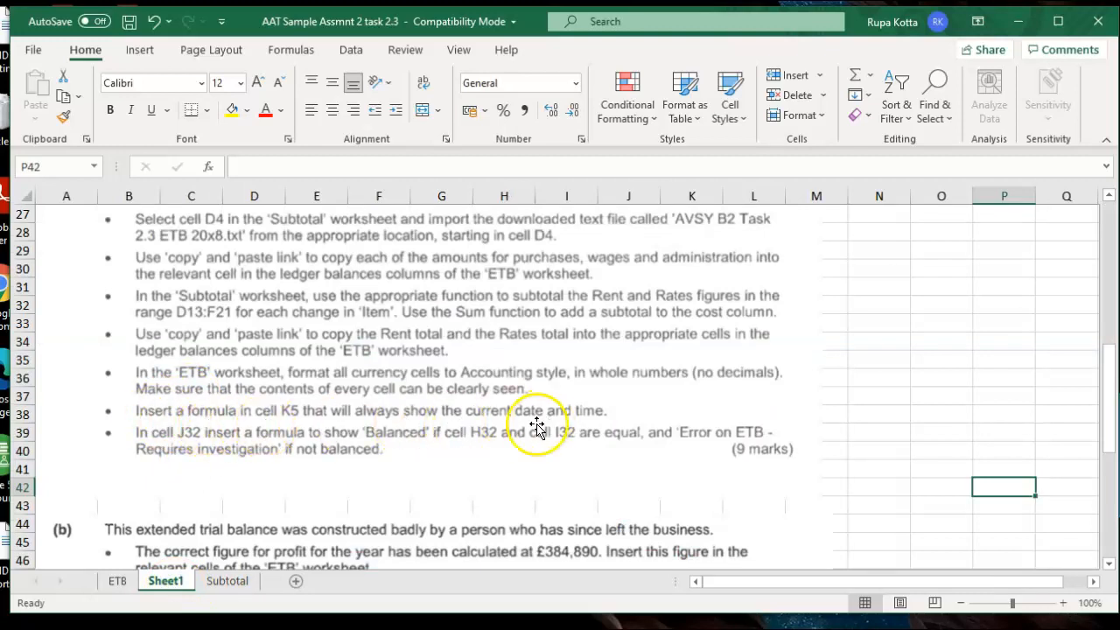
pyautogui.click(119, 581)
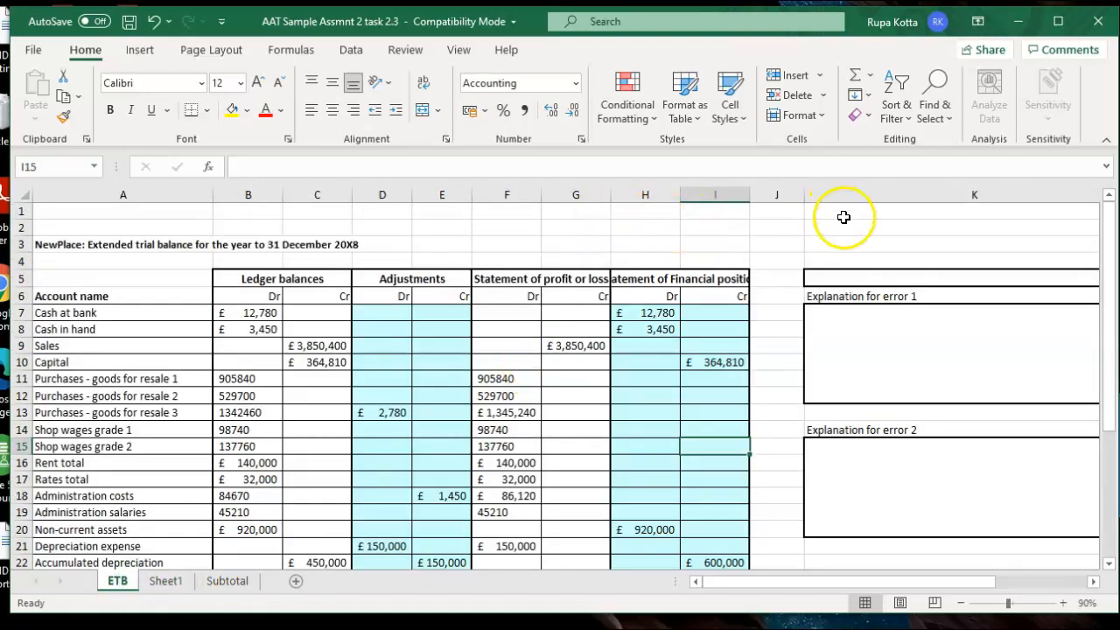
pyautogui.click(840, 263)
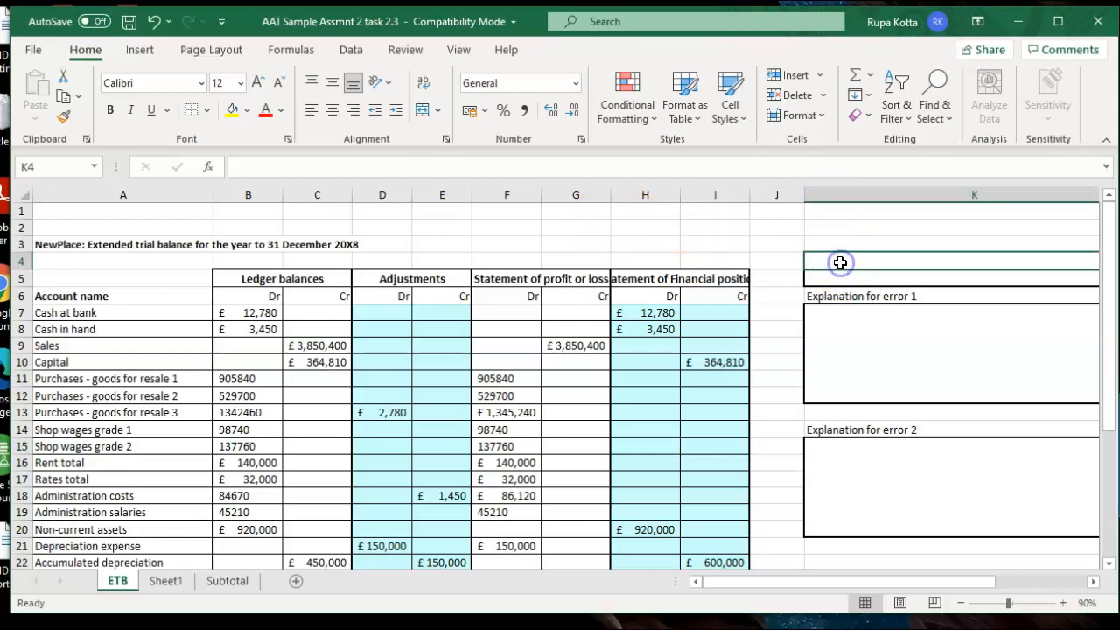
pyautogui.click(839, 277)
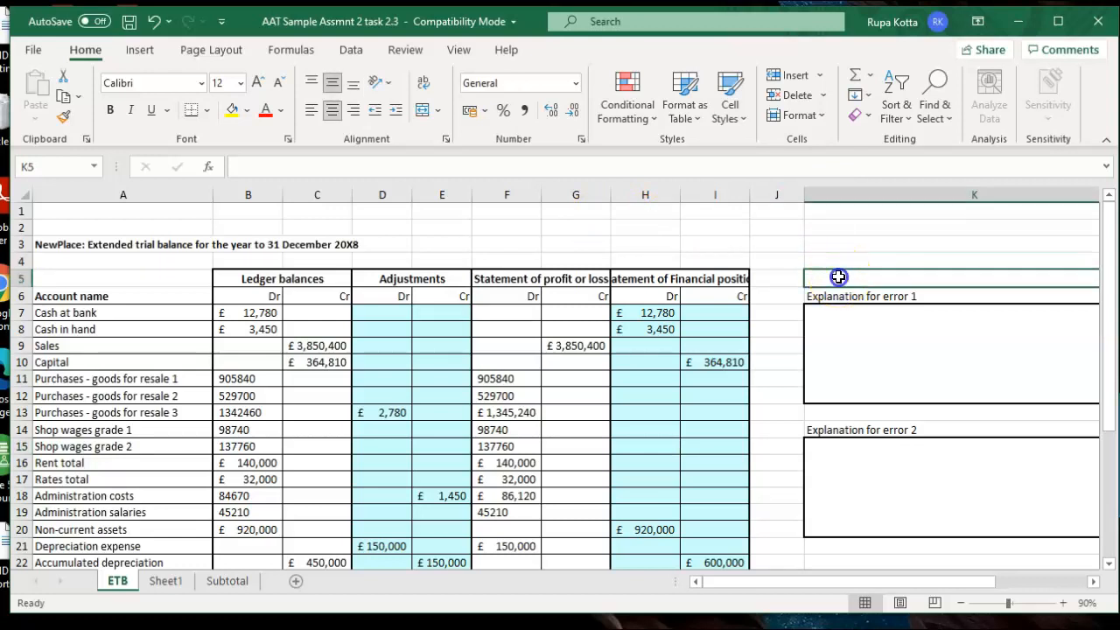
pyautogui.write('=noi')
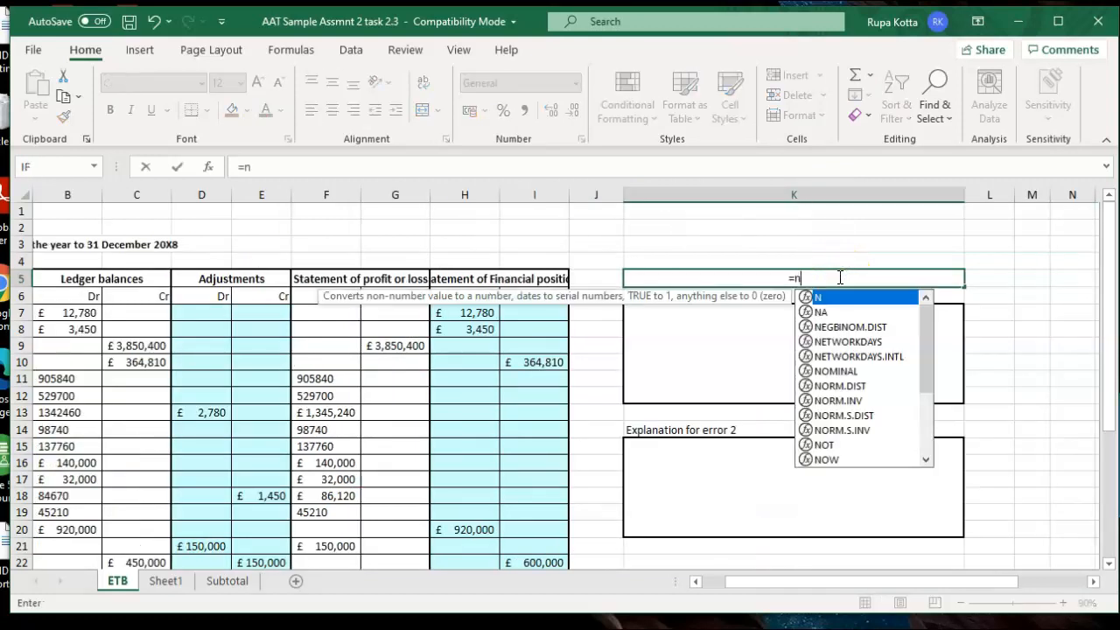
pyautogui.press('BackSpace')
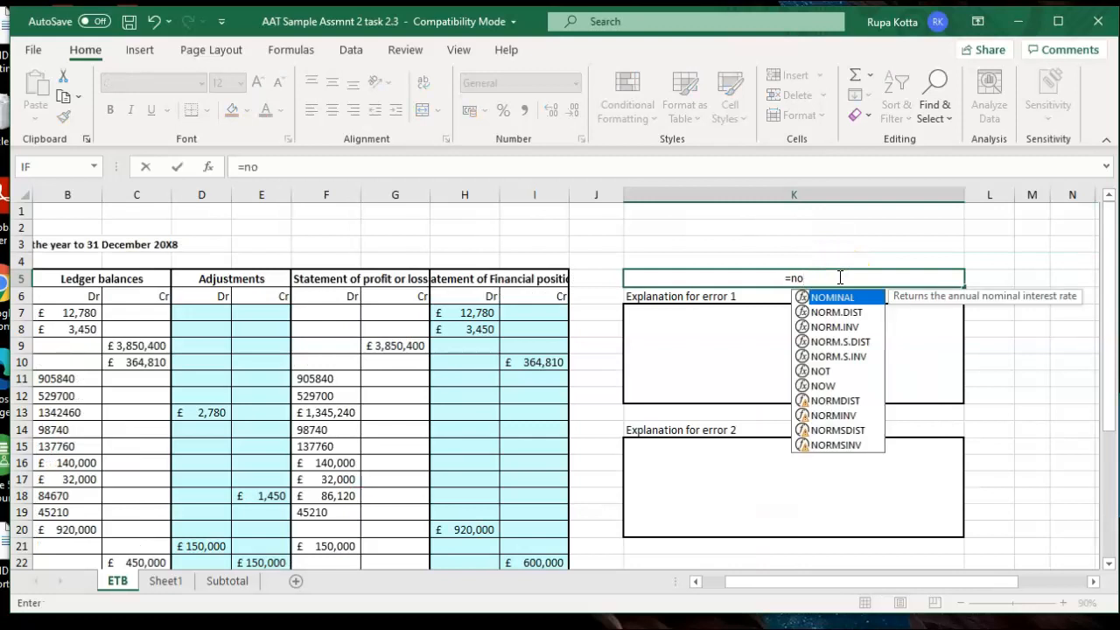
pyautogui.write('w')
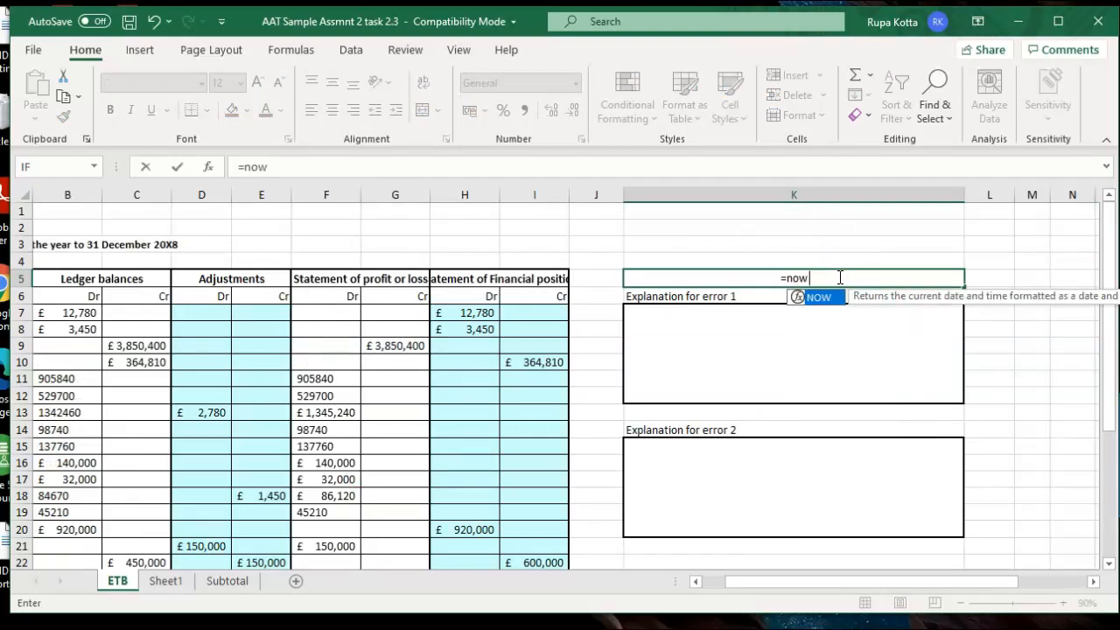
pyautogui.write('()')
pyautogui.press('Return')
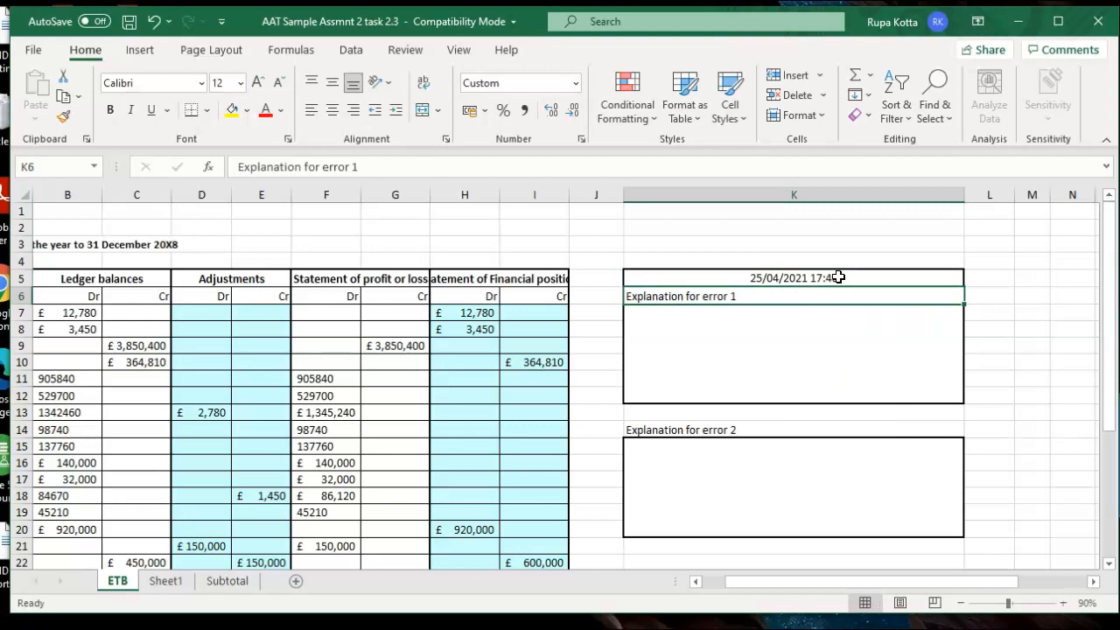
# Step: Check the J32 instruction on Sheet1 and start an IF function in ETB cell J32 with the logical test H32=I32
pyautogui.moveTo(727, 582)
pyautogui.mouseDown()
pyautogui.moveTo(744, 585)
pyautogui.moveTo(711, 584)
pyautogui.mouseUp()
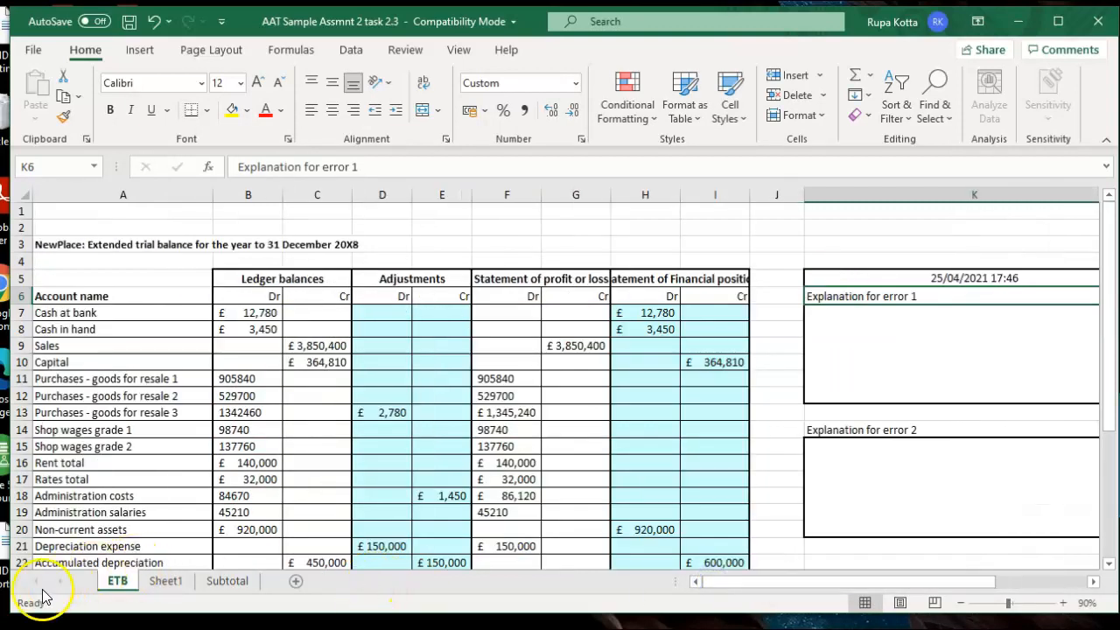
pyautogui.click(166, 582)
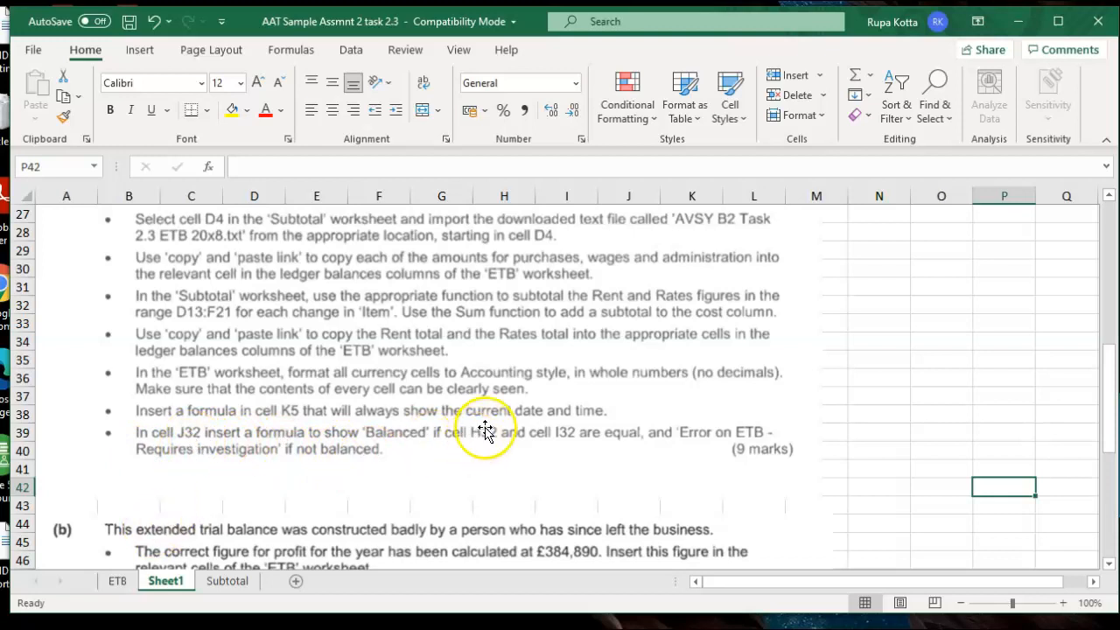
pyautogui.click(117, 582)
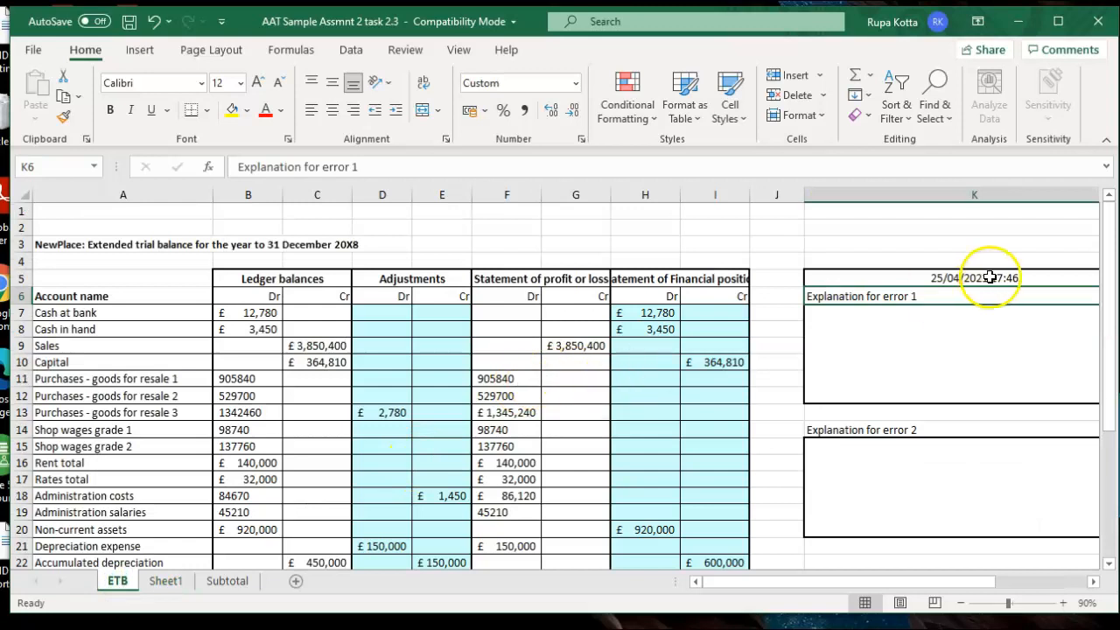
pyautogui.moveTo(1108, 293); pyautogui.dragTo(1111, 387)
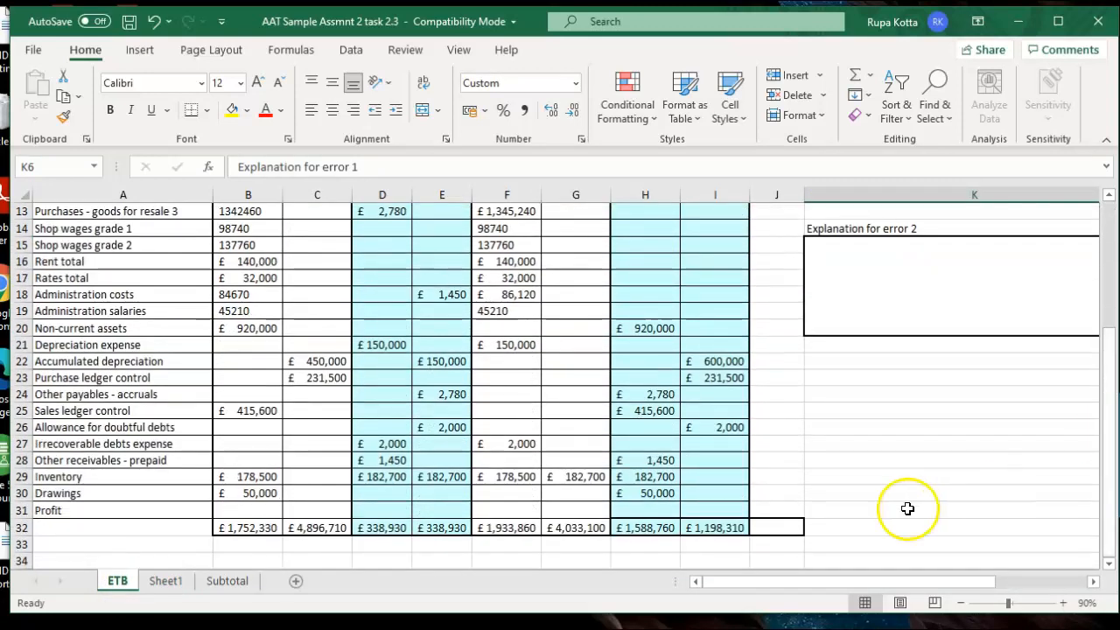
pyautogui.click(784, 530)
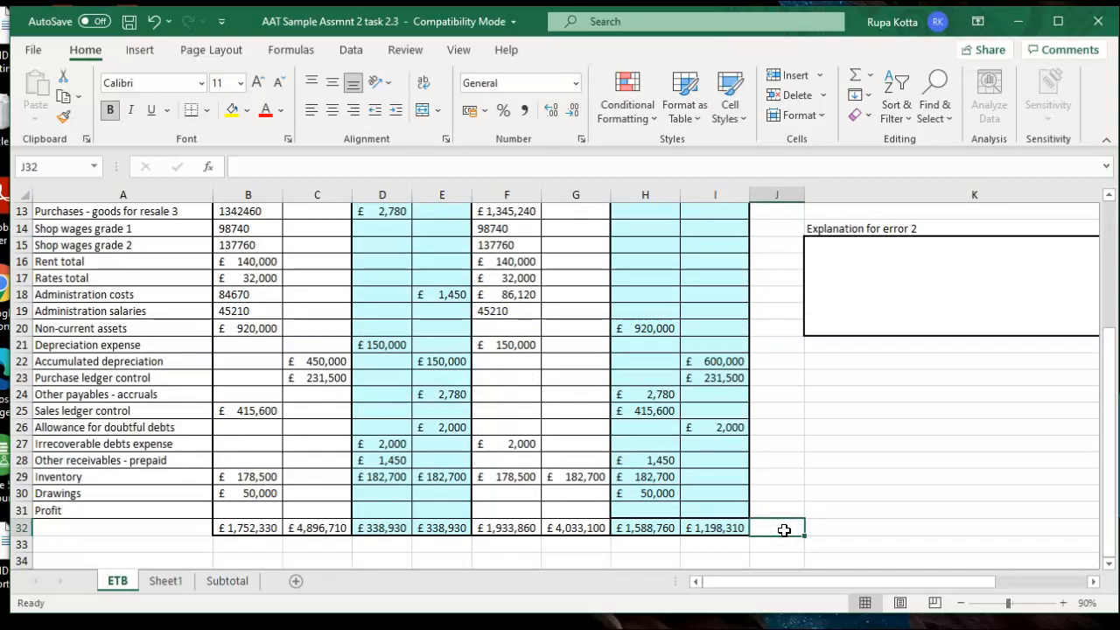
pyautogui.write('=')
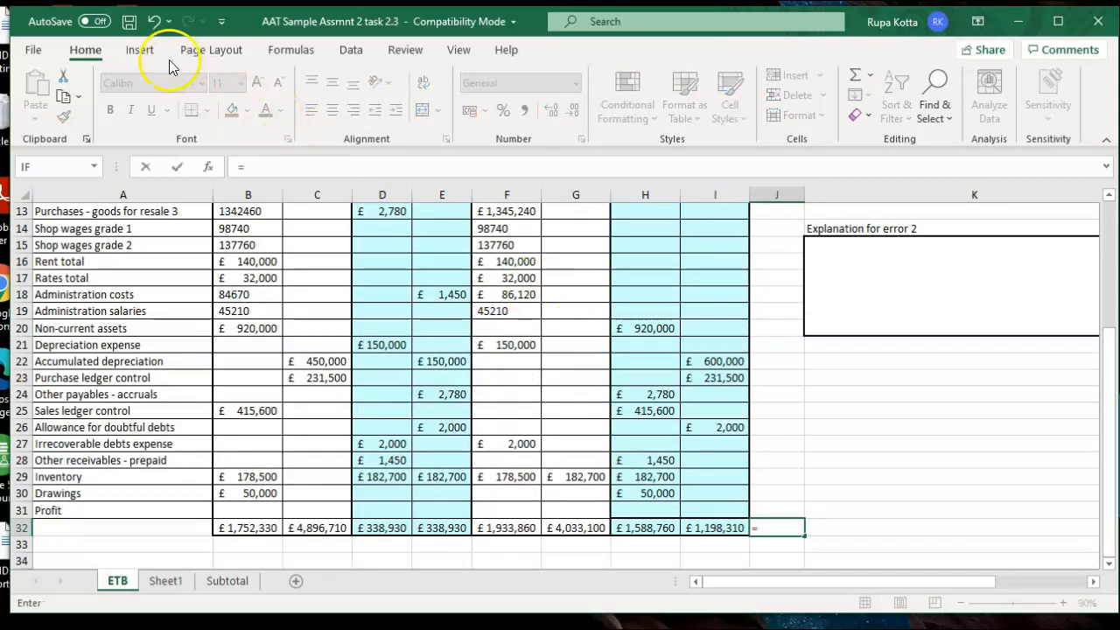
pyautogui.click(273, 51)
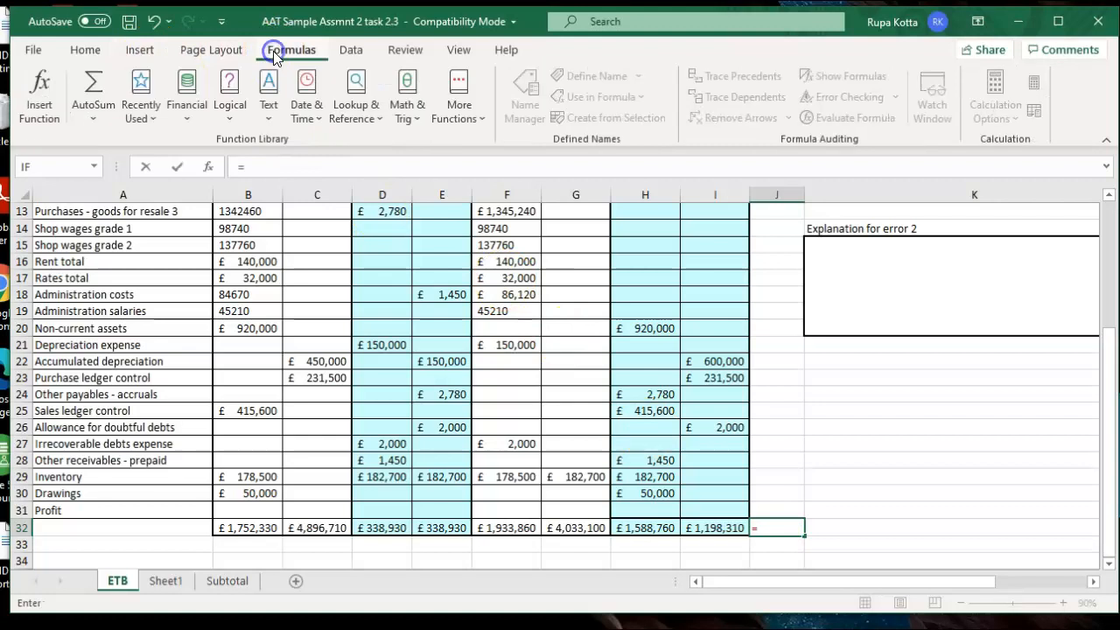
pyautogui.click(225, 116)
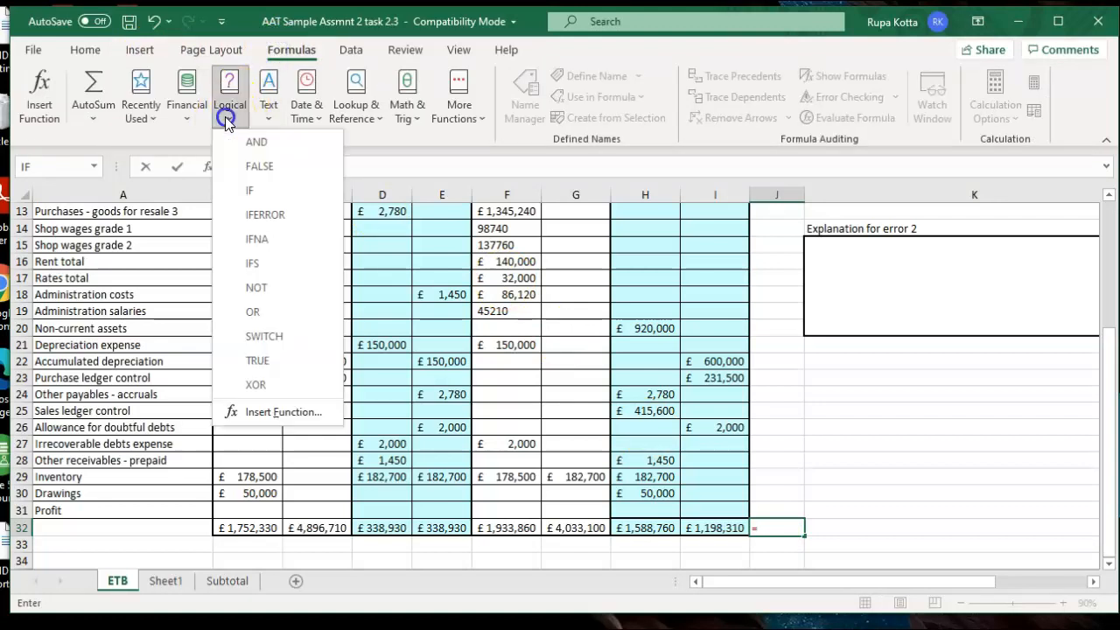
pyautogui.click(239, 191)
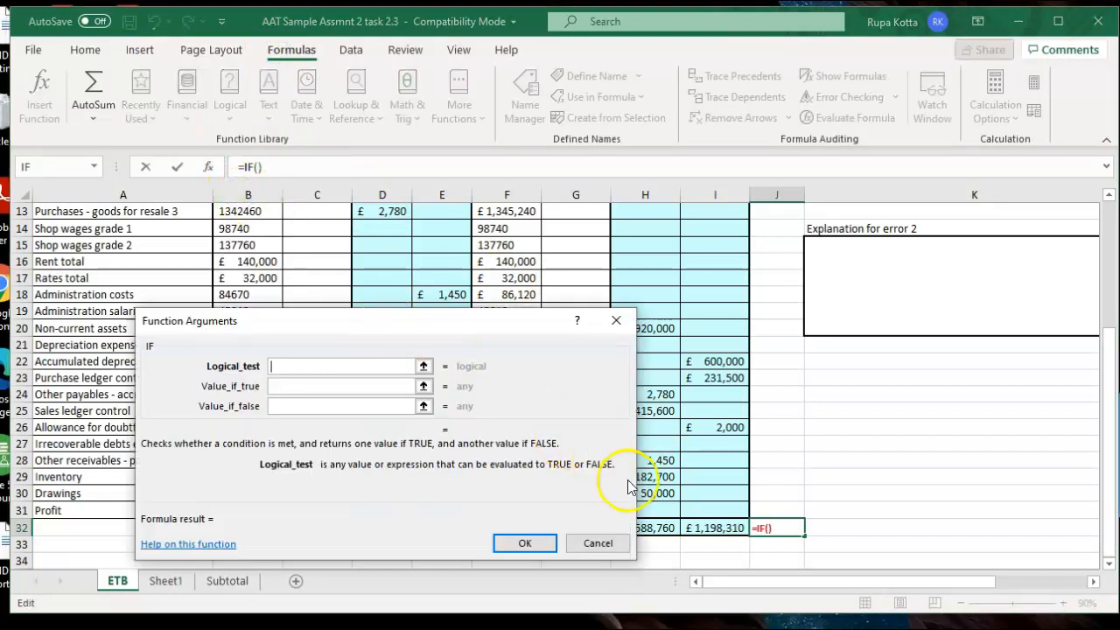
pyautogui.click(661, 527)
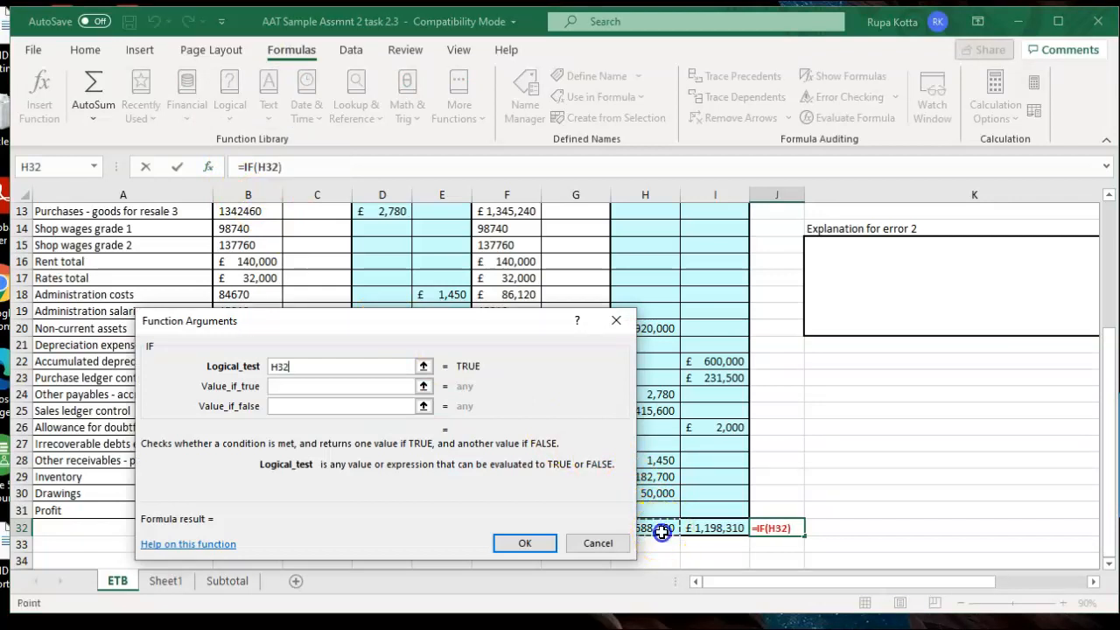
pyautogui.write('=')
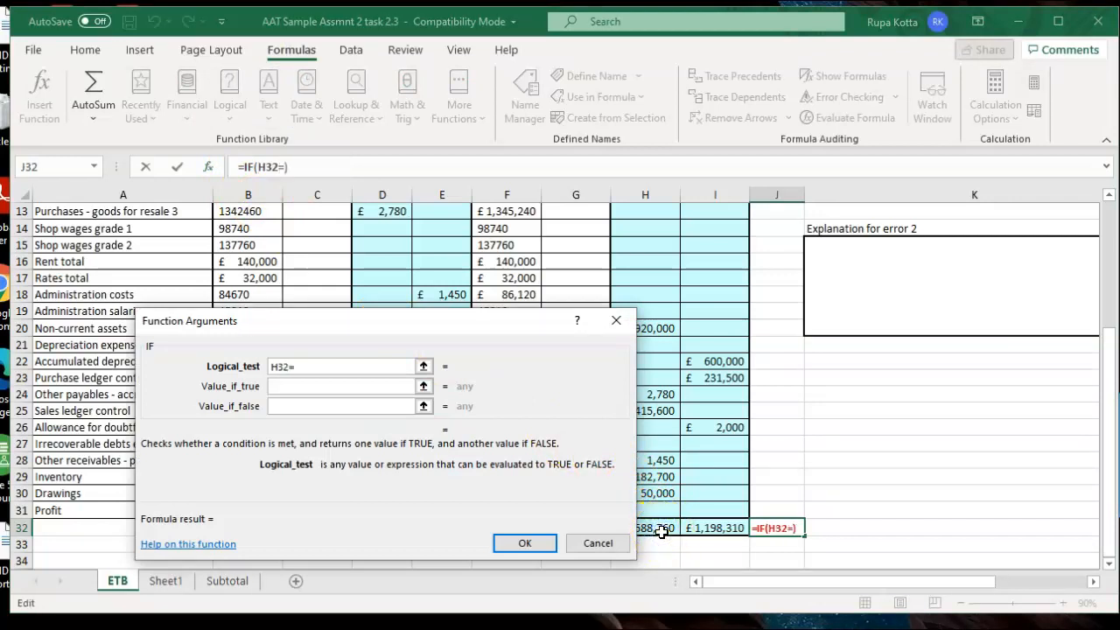
pyautogui.click(696, 529)
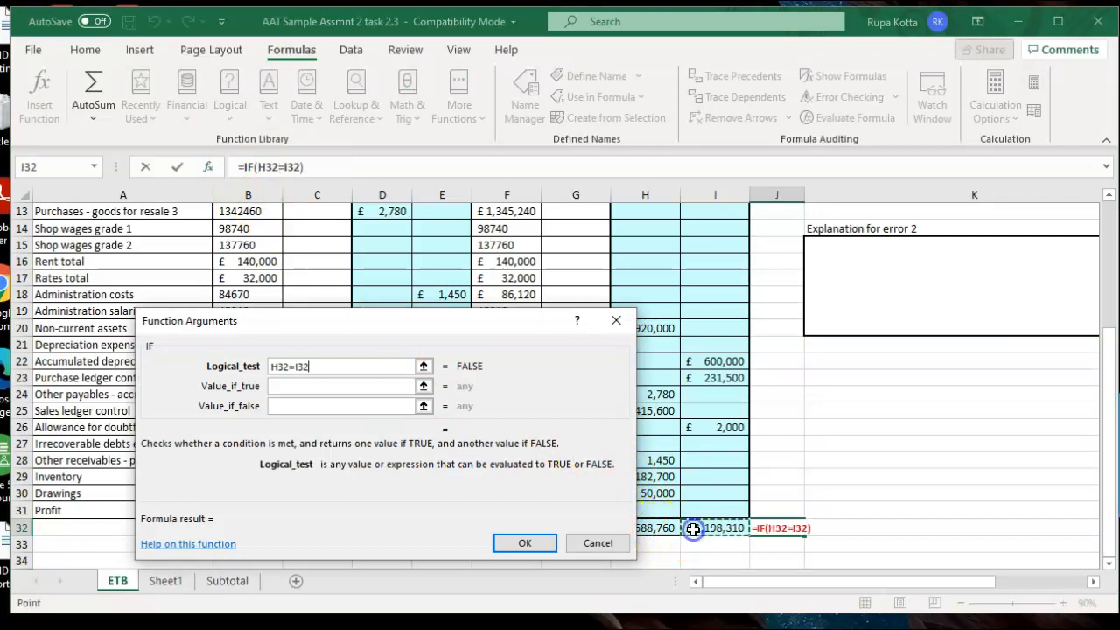
# Step: Complete the J32 IF function with "Balanced" as the true value and "Error in ETB - requires investigation" as the false value
pyautogui.click(336, 387)
pyautogui.write('Balanced')
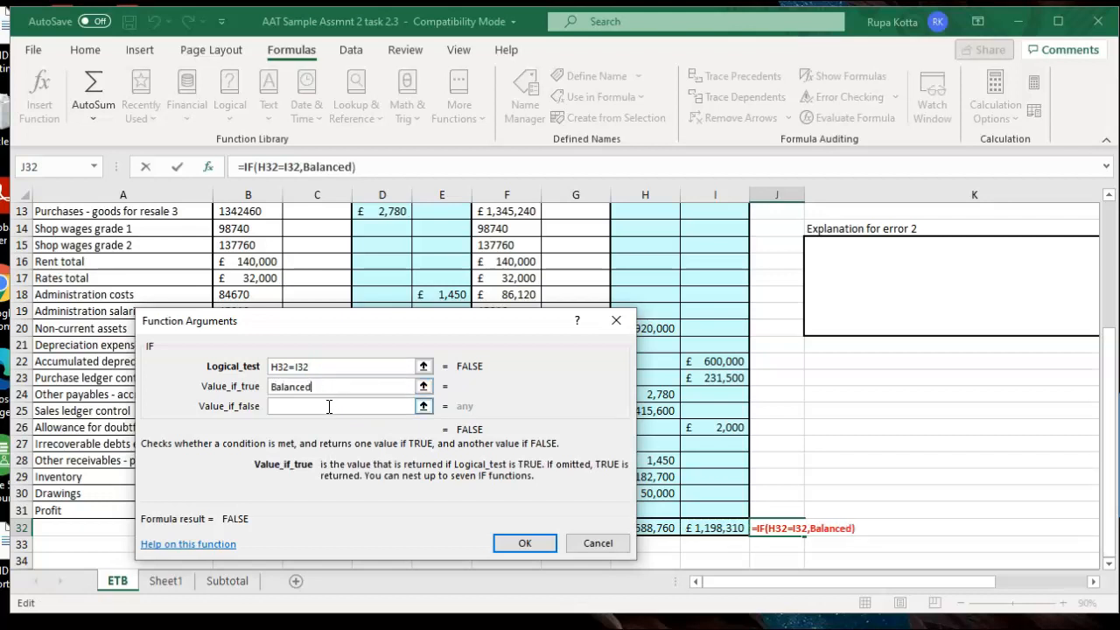
pyautogui.click(329, 406)
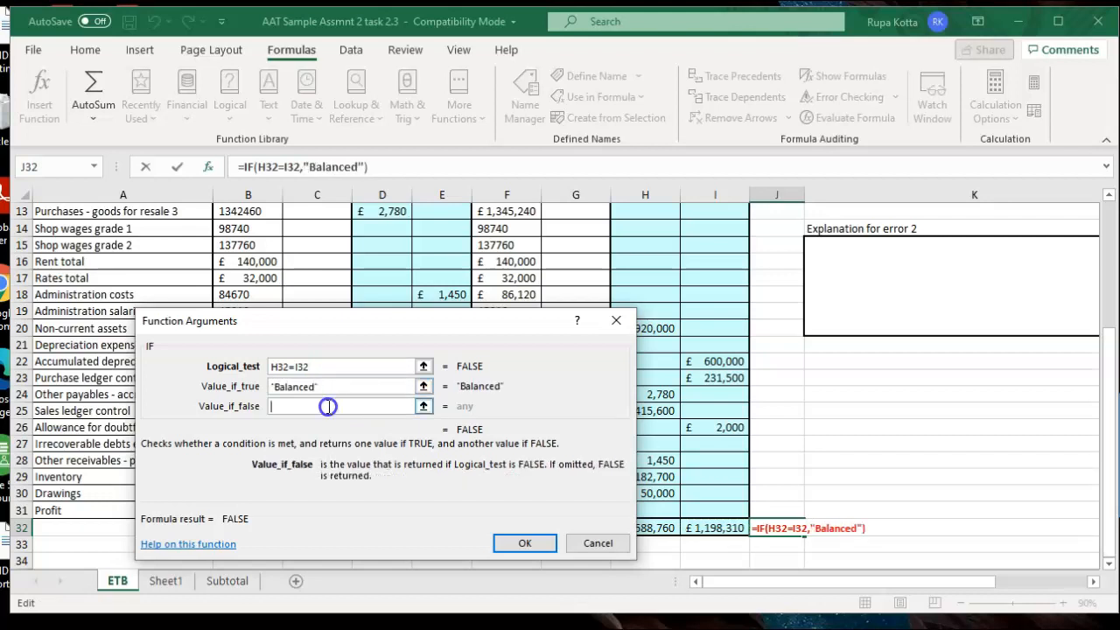
pyautogui.write('Error in ETB - requires invet')
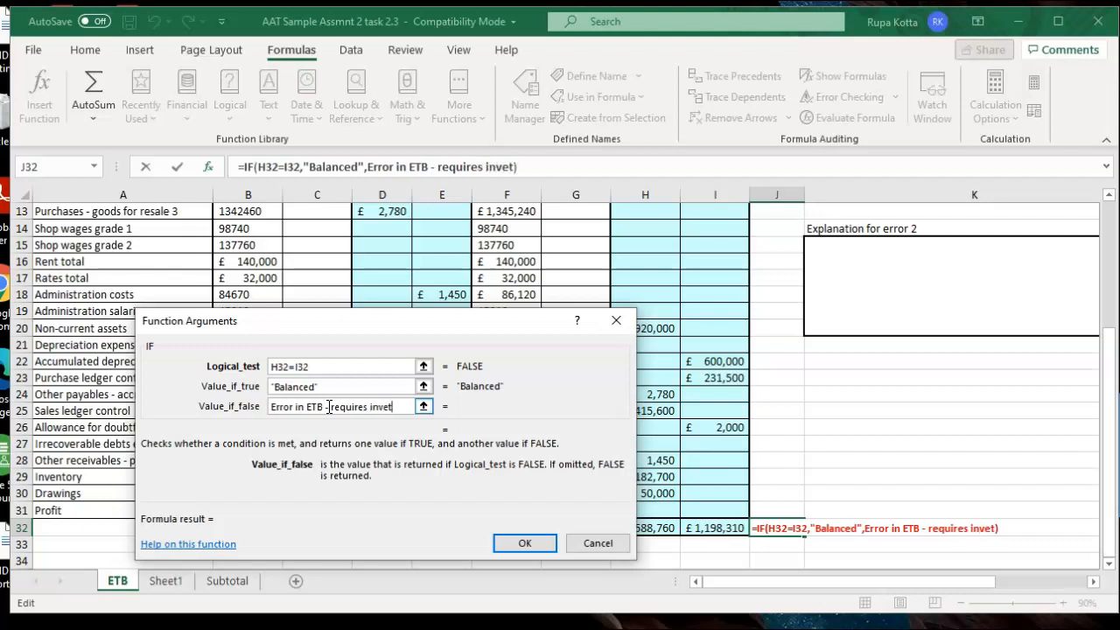
pyautogui.press('BackSpace')
pyautogui.write('stigation')
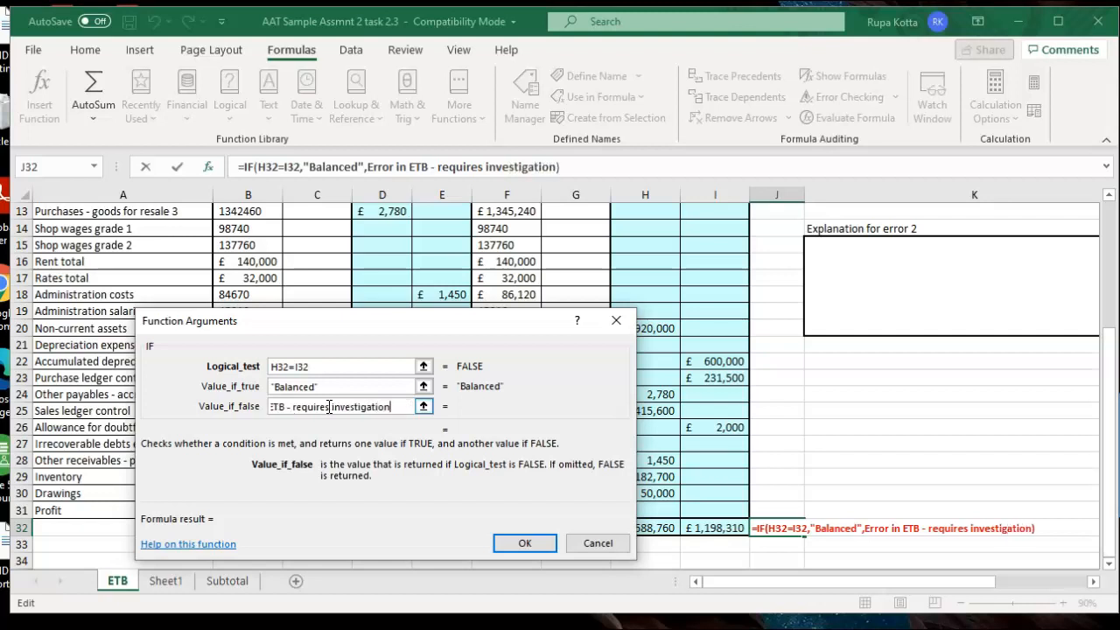
pyautogui.press('Tab')
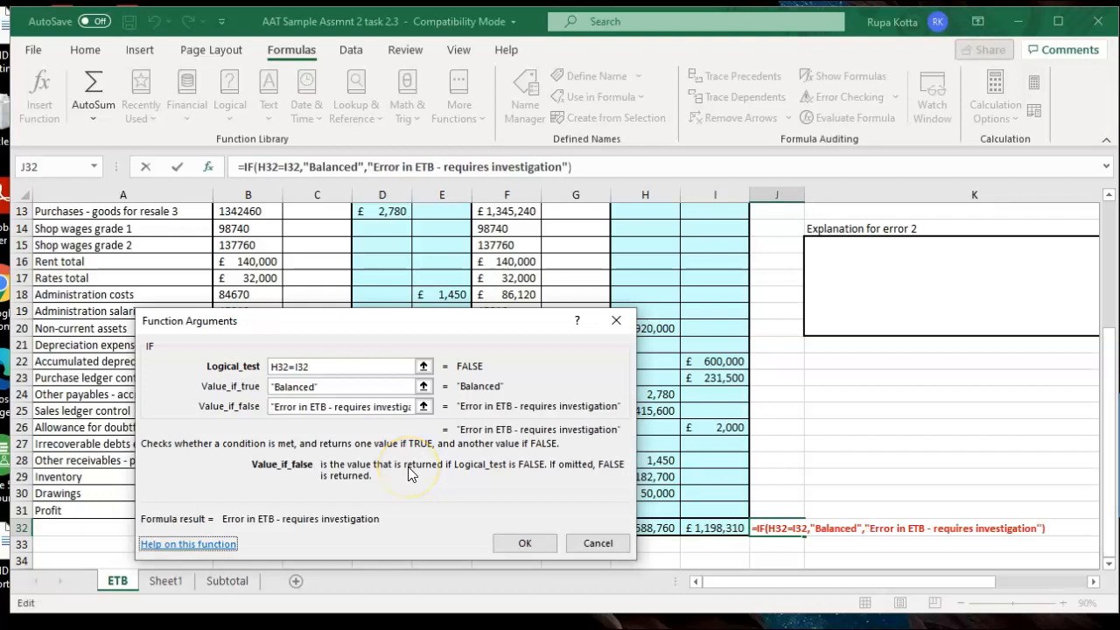
pyautogui.click(516, 543)
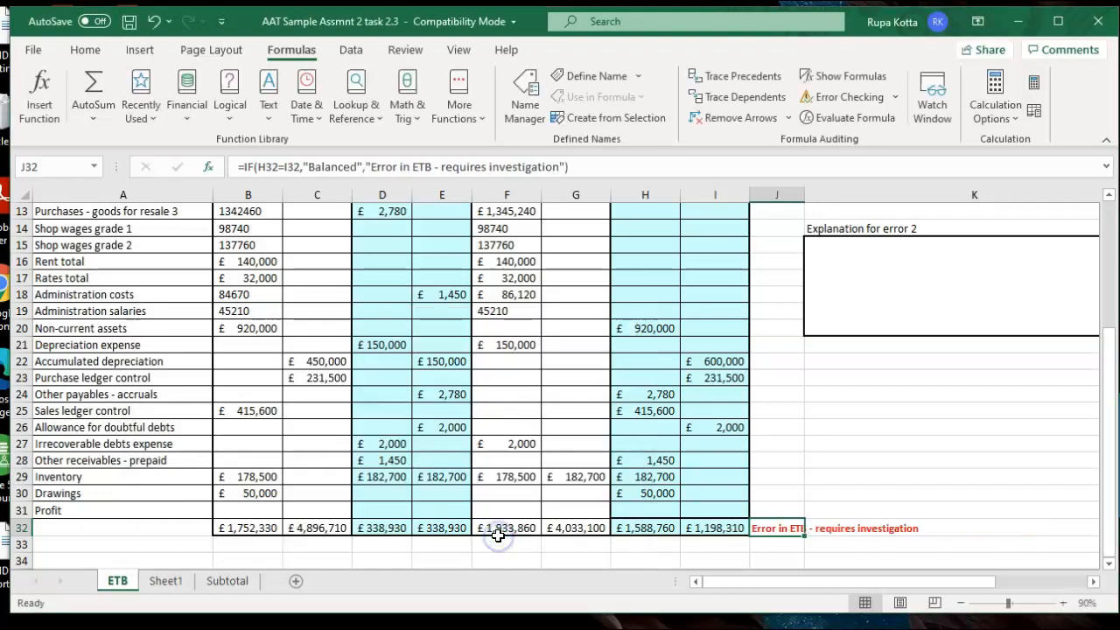
pyautogui.click(671, 557)
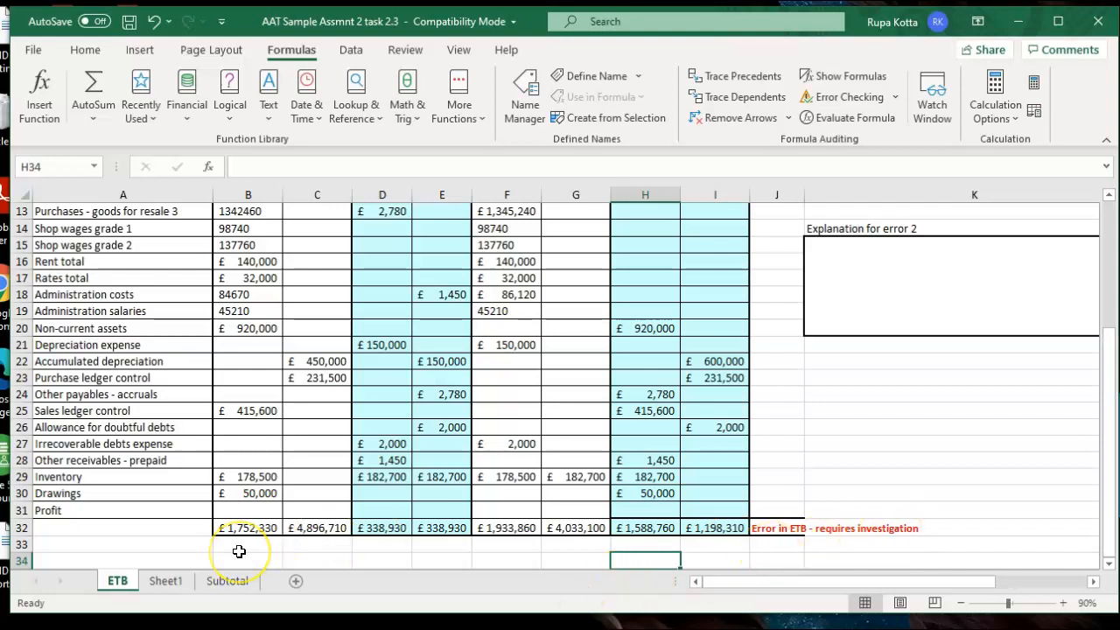
# Step: Check the profit figure instruction in part (b) on Sheet1 and enter 384980 in Profit cell F31 of the ETB sheet
pyautogui.click(165, 581)
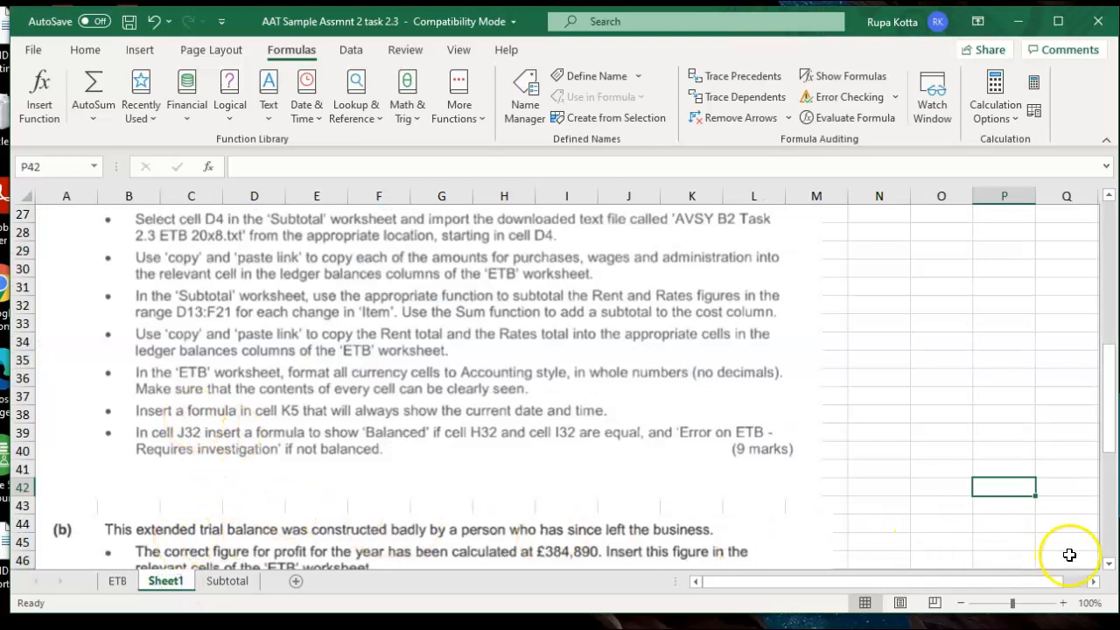
pyautogui.scroll(-3, 1105, 567)
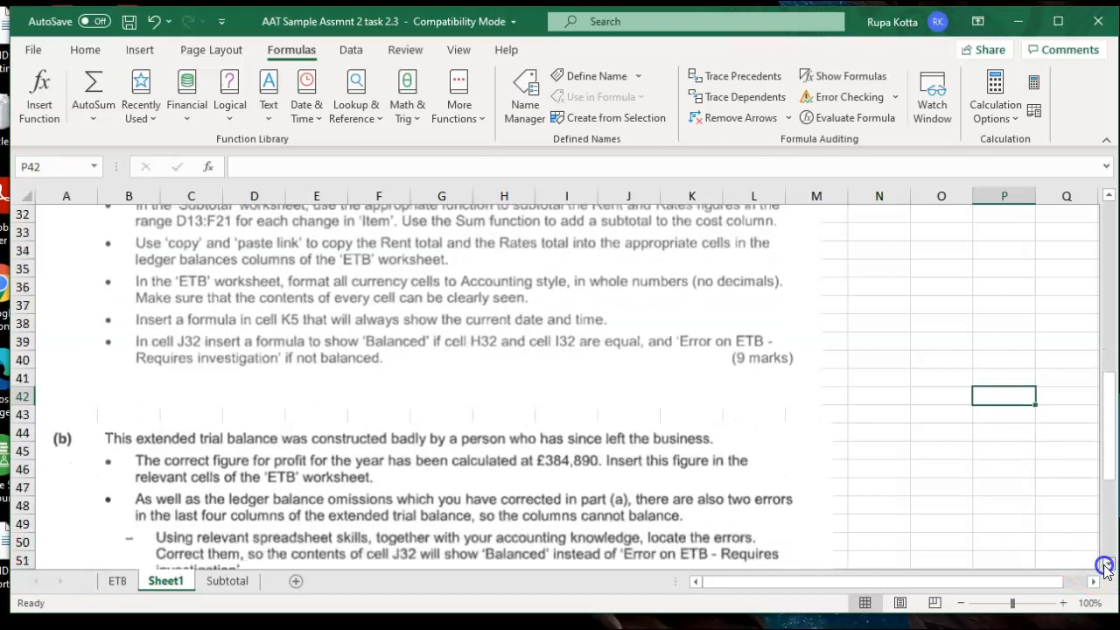
pyautogui.scroll(-1, 1104, 568)
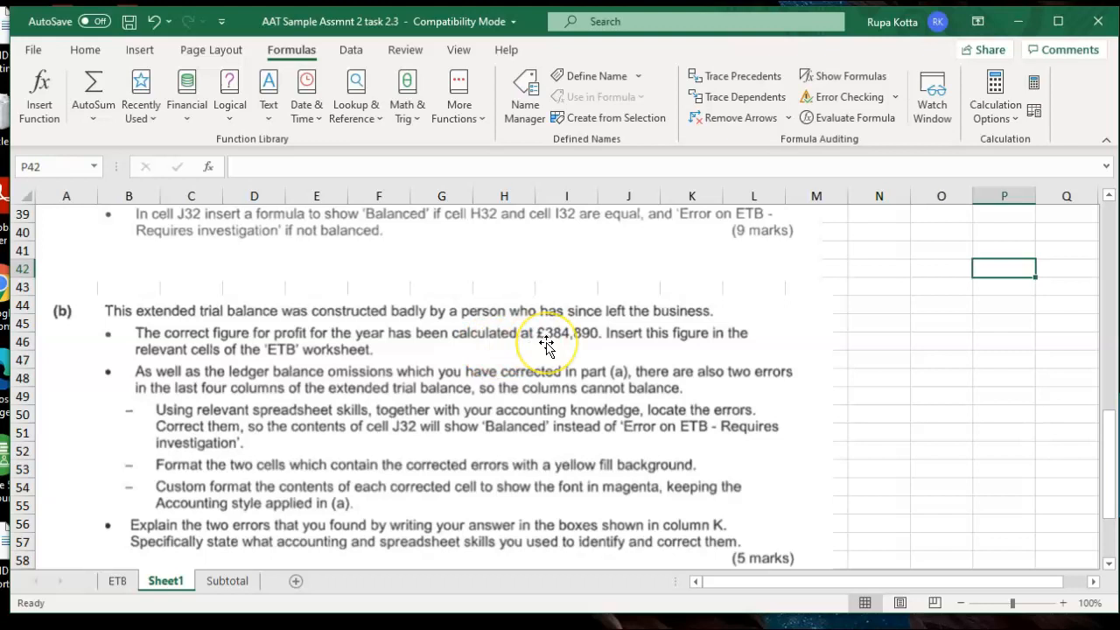
pyautogui.click(131, 581)
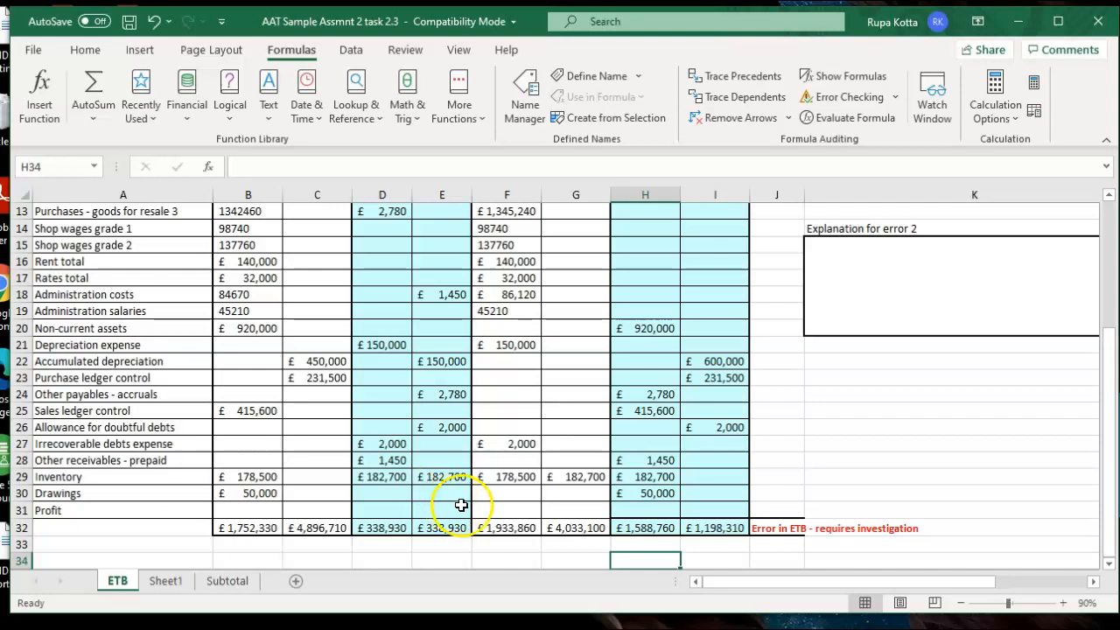
pyautogui.click(500, 511)
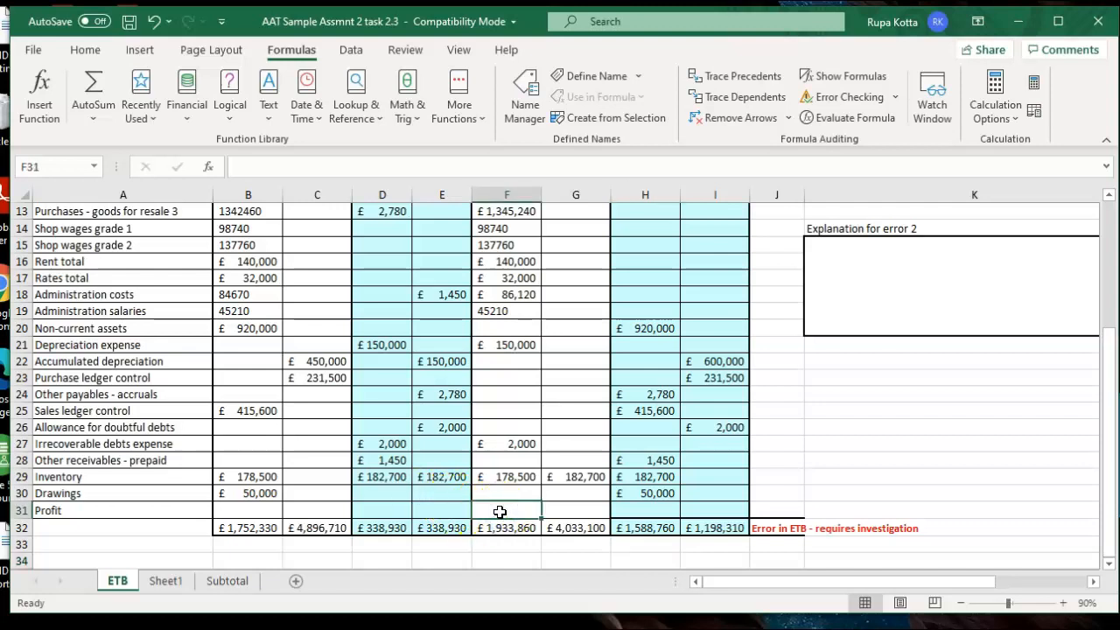
pyautogui.write('384980')
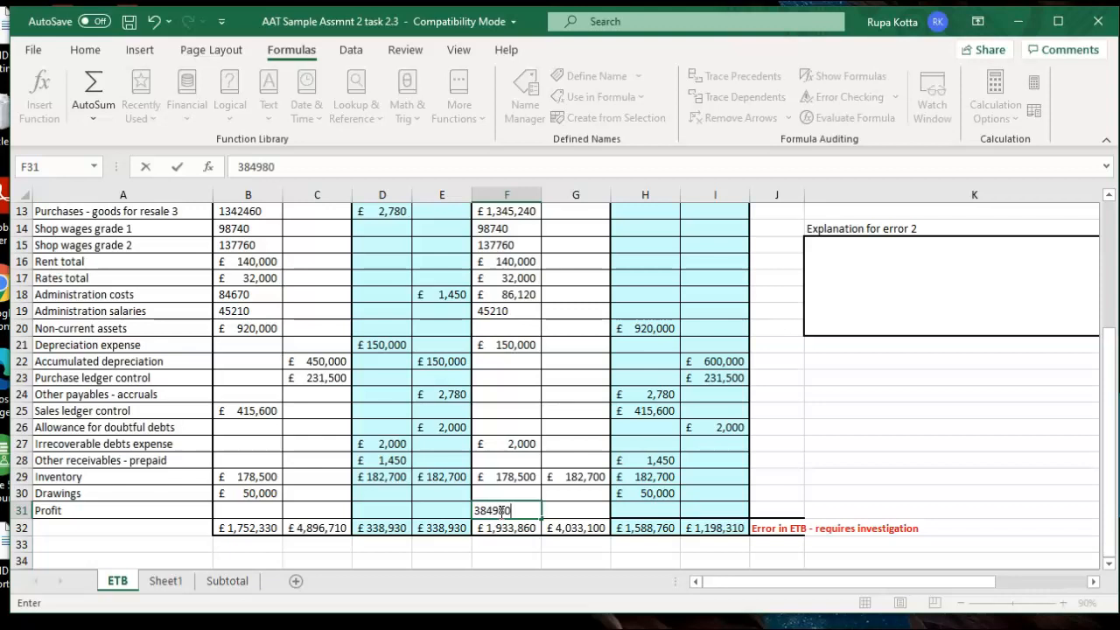
# Step: Enter 384890 as the profit figure in the statement of financial position credit cell I31
pyautogui.press('Tab')
pyautogui.press('Tab')
pyautogui.press('Tab')
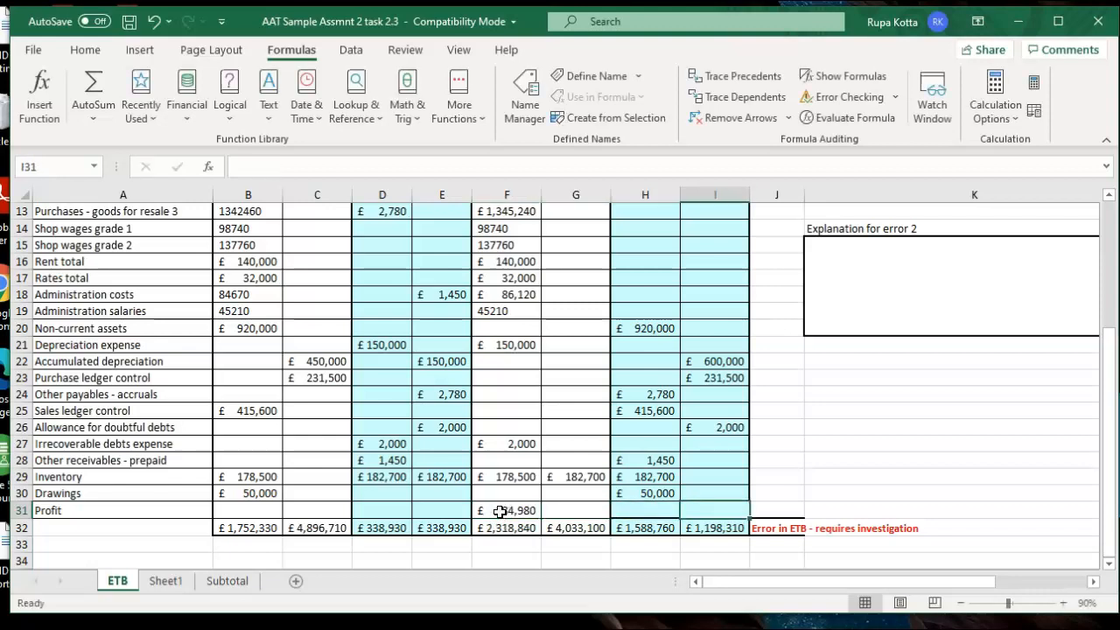
pyautogui.write('384890')
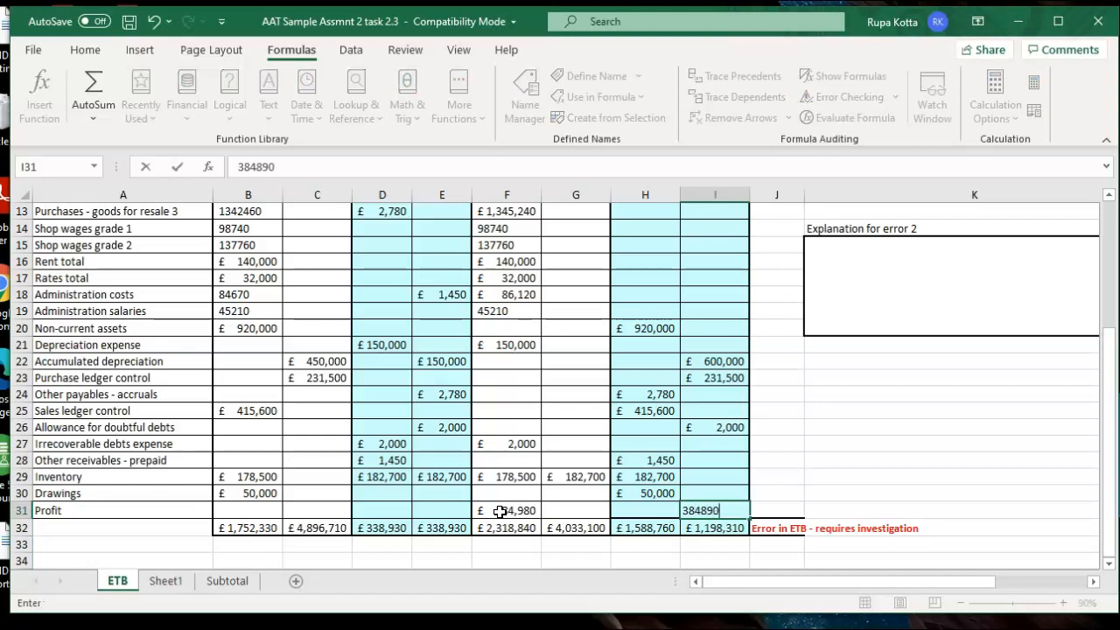
pyautogui.press('Return')
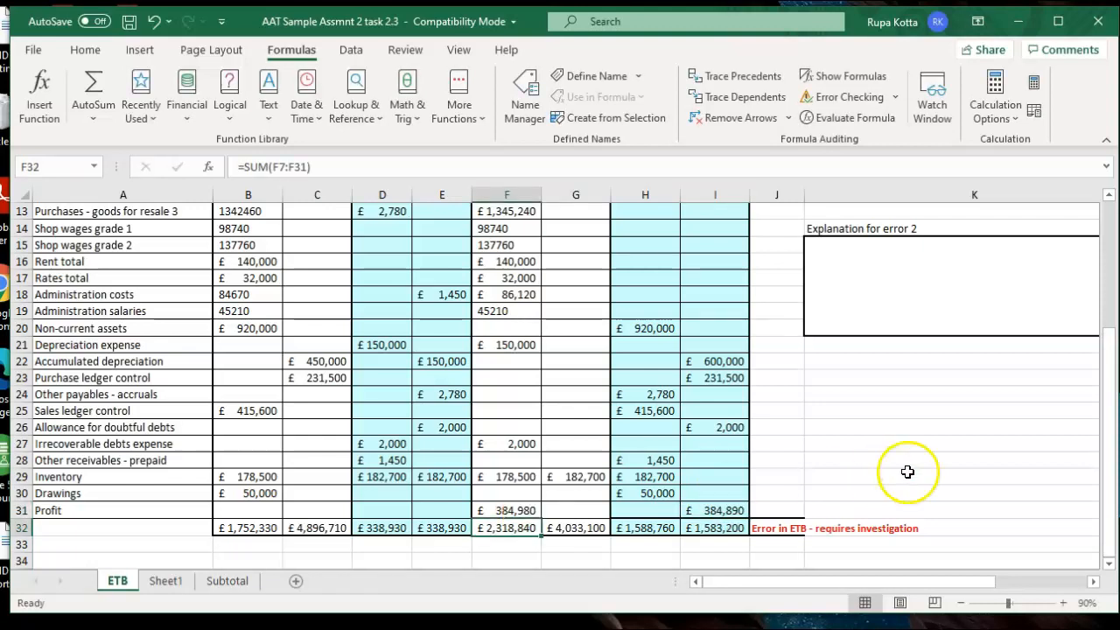
pyautogui.click(968, 460)
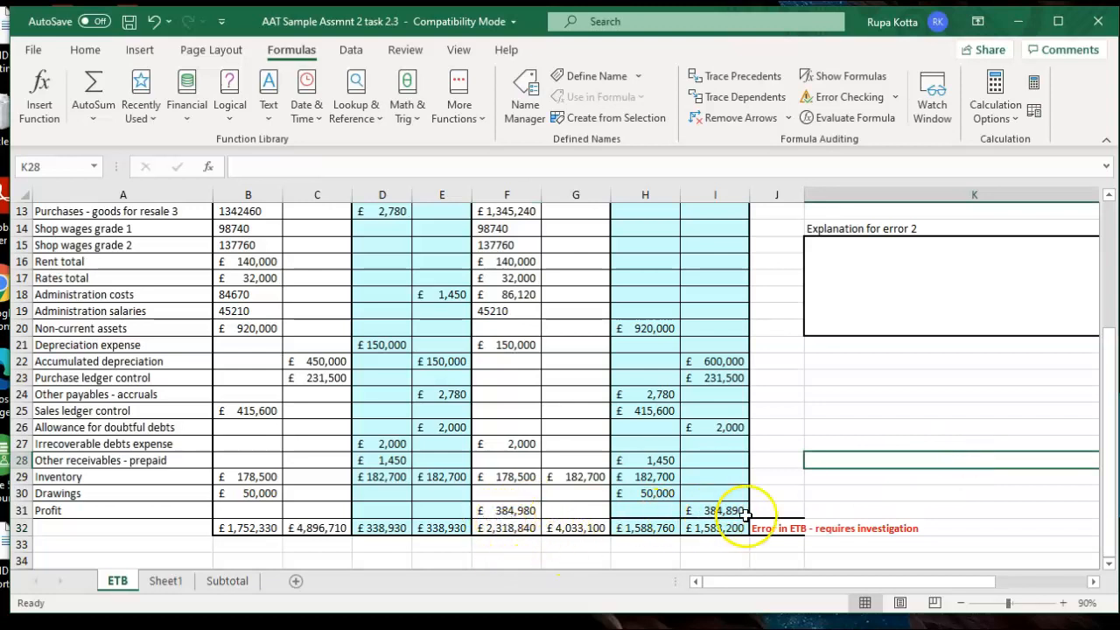
# Step: Review the error-correction instructions on Sheet1, then examine the ETB's linked ledger balances in column B and the row 32 totals
pyautogui.click(166, 581)
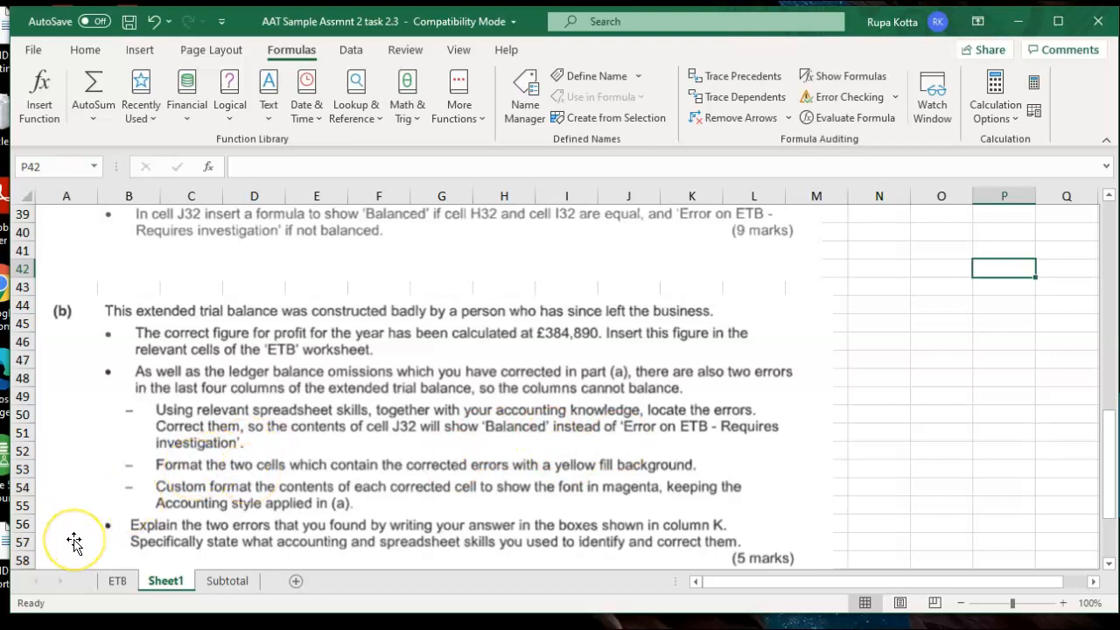
pyautogui.click(115, 580)
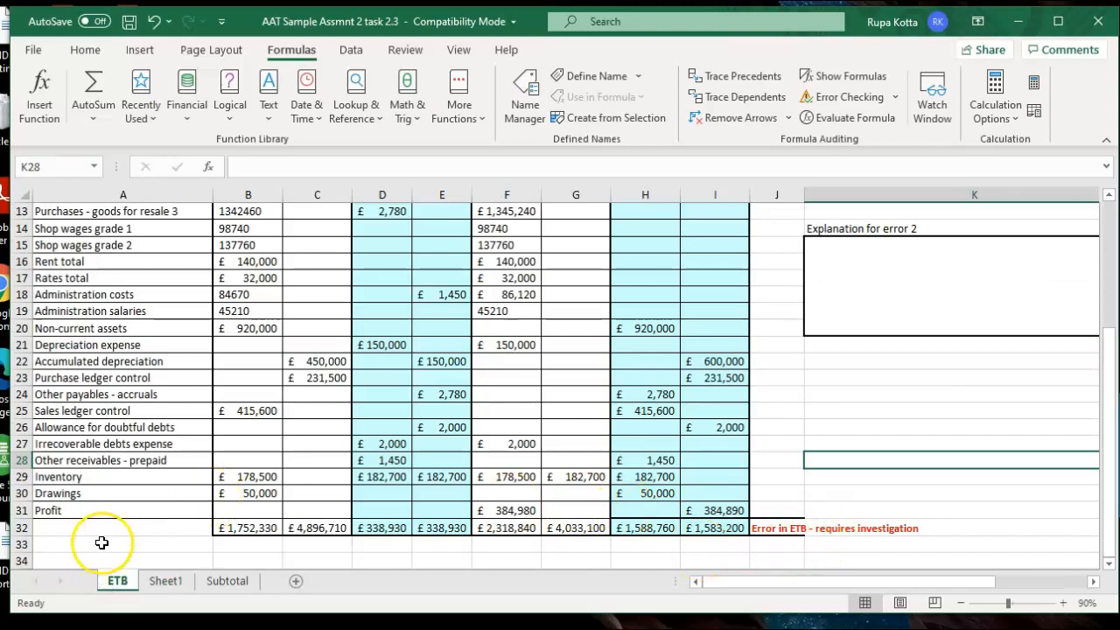
pyautogui.click(42, 584)
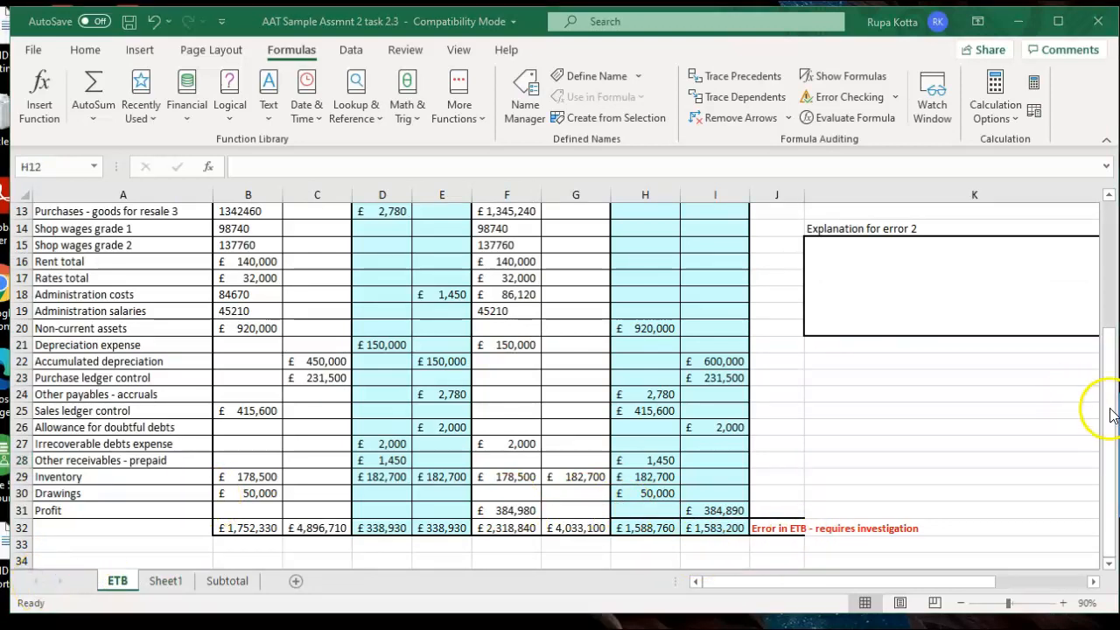
pyautogui.click(1112, 379)
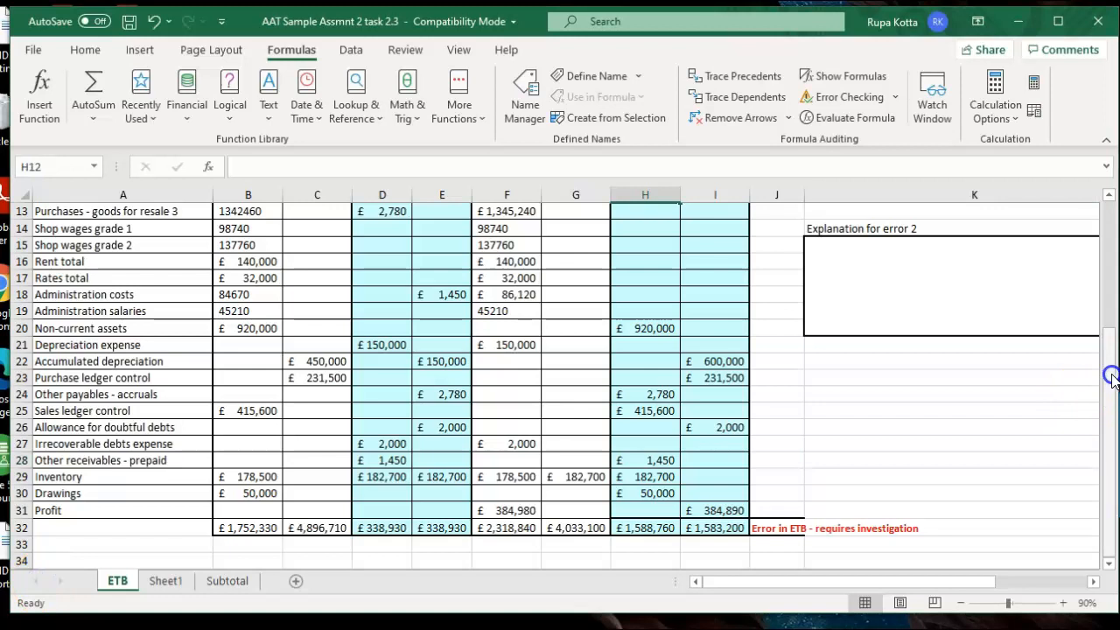
pyautogui.moveTo(1112, 379); pyautogui.dragTo(1110, 296)
pyautogui.click(239, 312)
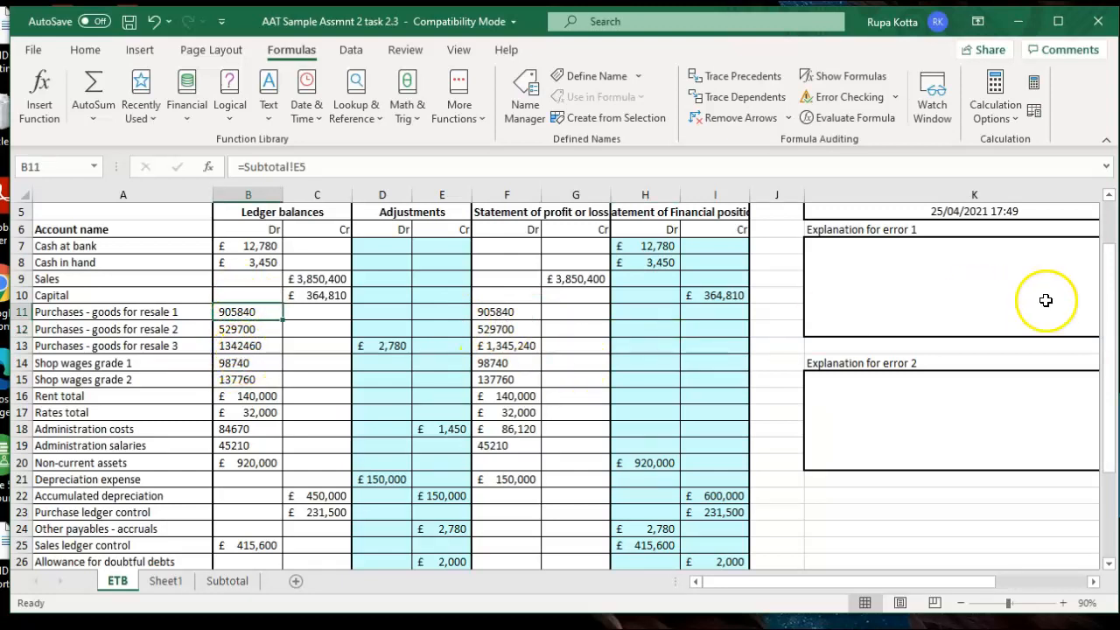
pyautogui.moveTo(1114, 325); pyautogui.dragTo(1113, 421)
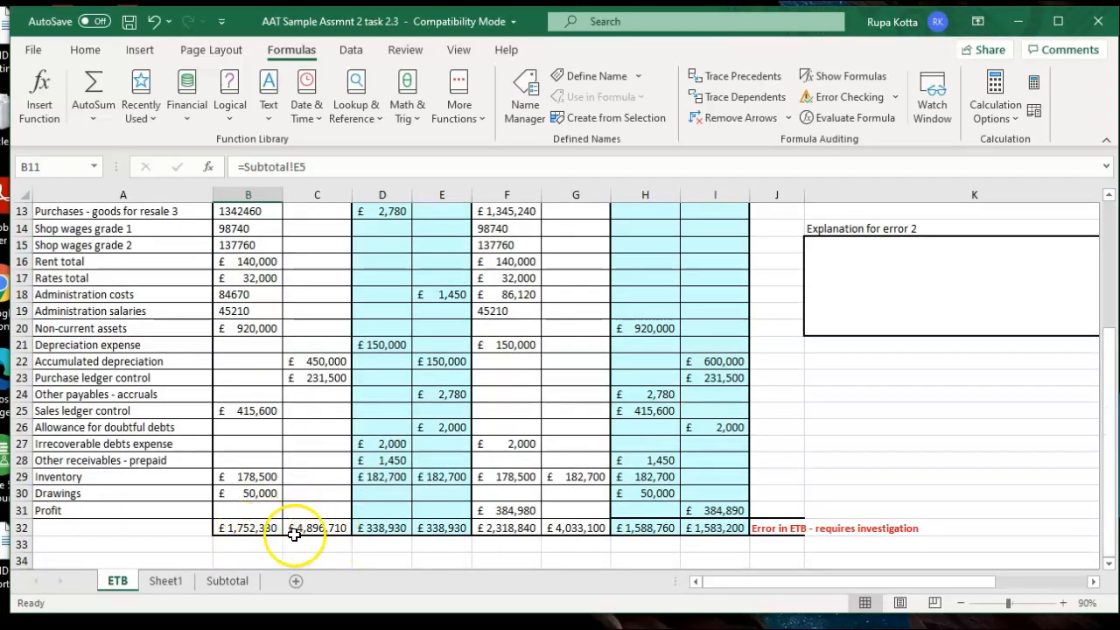
# Step: Format ledger balance cells B11:B15 as Currency with the £ symbol and 0 decimal places
pyautogui.moveTo(1113, 379); pyautogui.dragTo(1115, 160)
pyautogui.click(248, 362)
pyautogui.moveTo(248, 361); pyautogui.dragTo(241, 424)
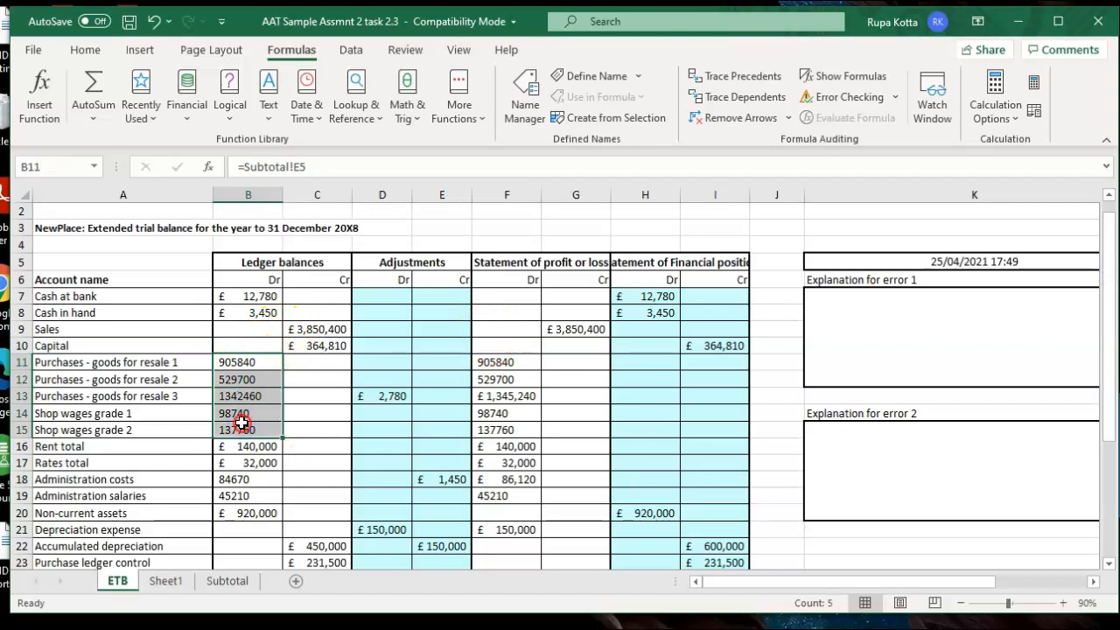
pyautogui.rightClick(242, 424)
pyautogui.click(293, 542)
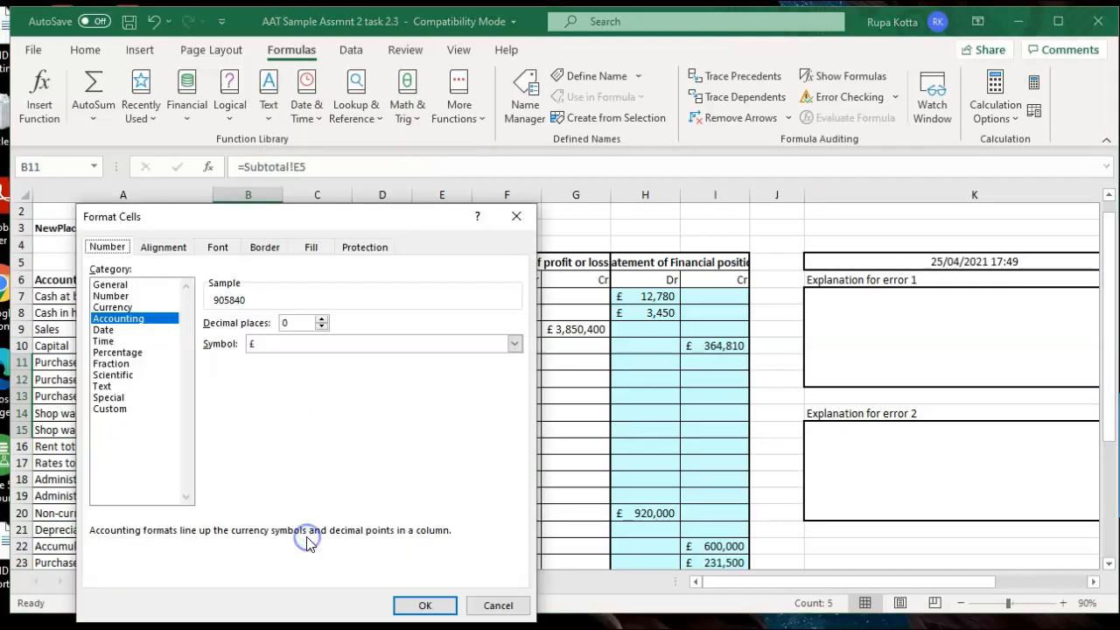
pyautogui.click(127, 296)
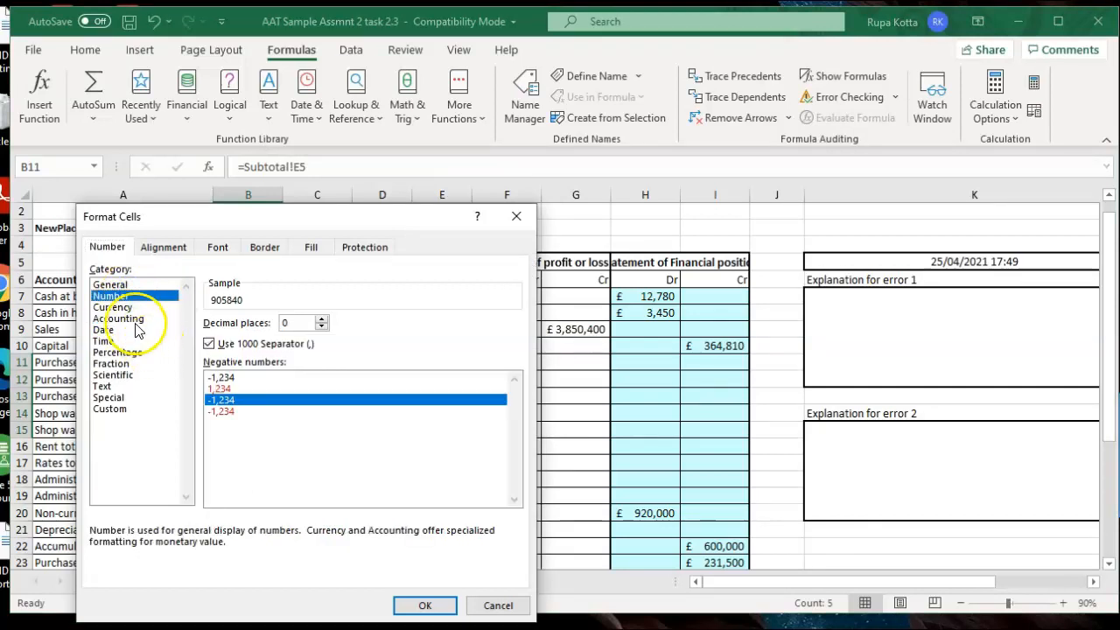
pyautogui.click(122, 307)
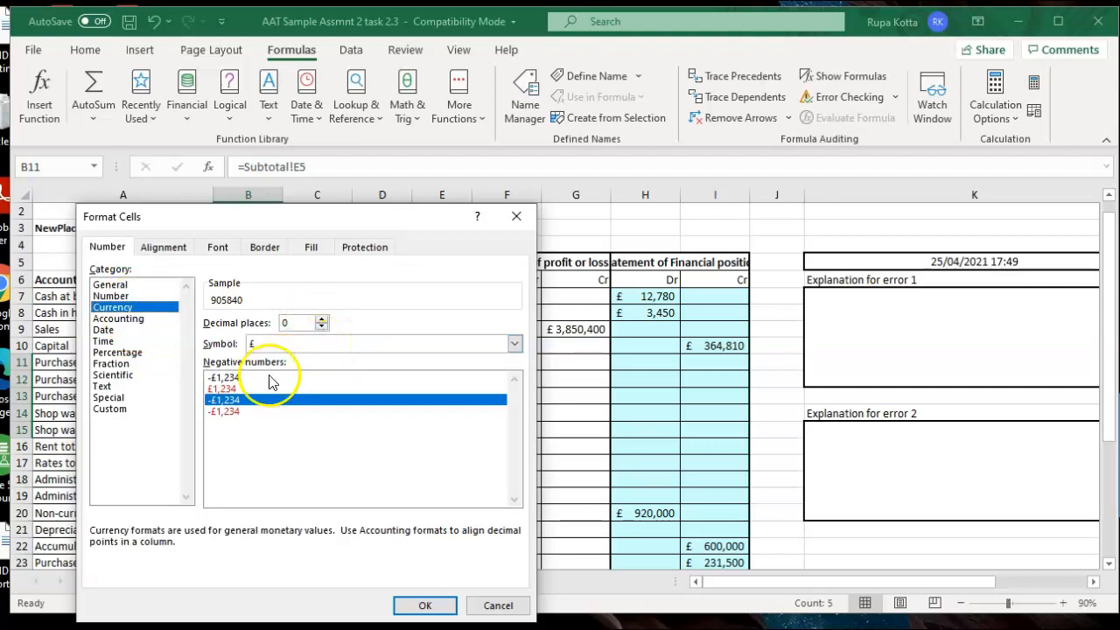
pyautogui.click(421, 606)
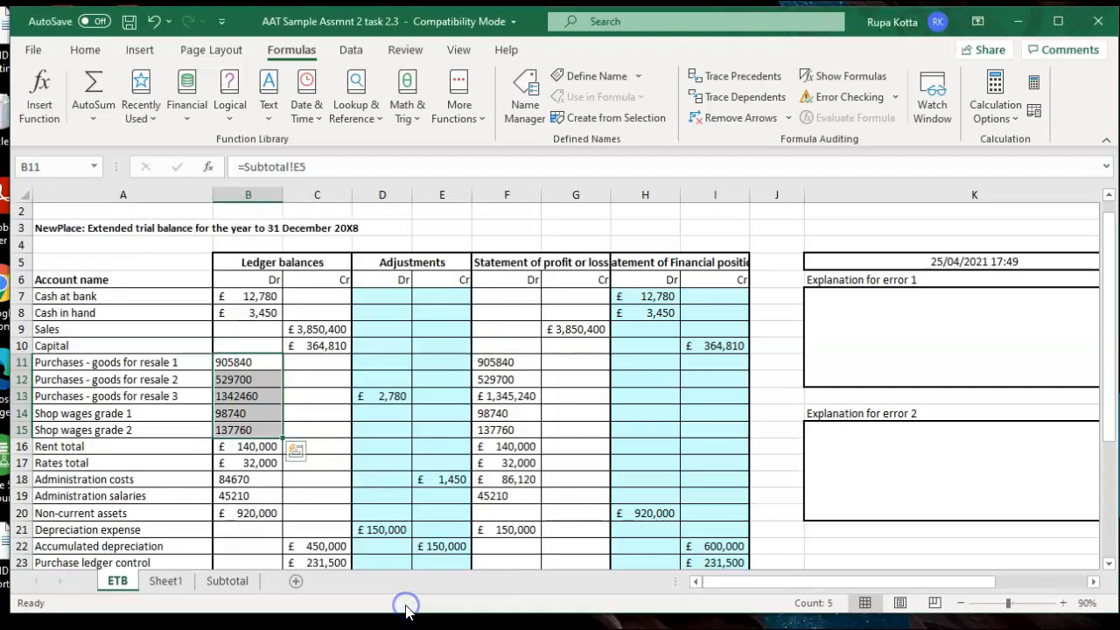
pyautogui.click(325, 459)
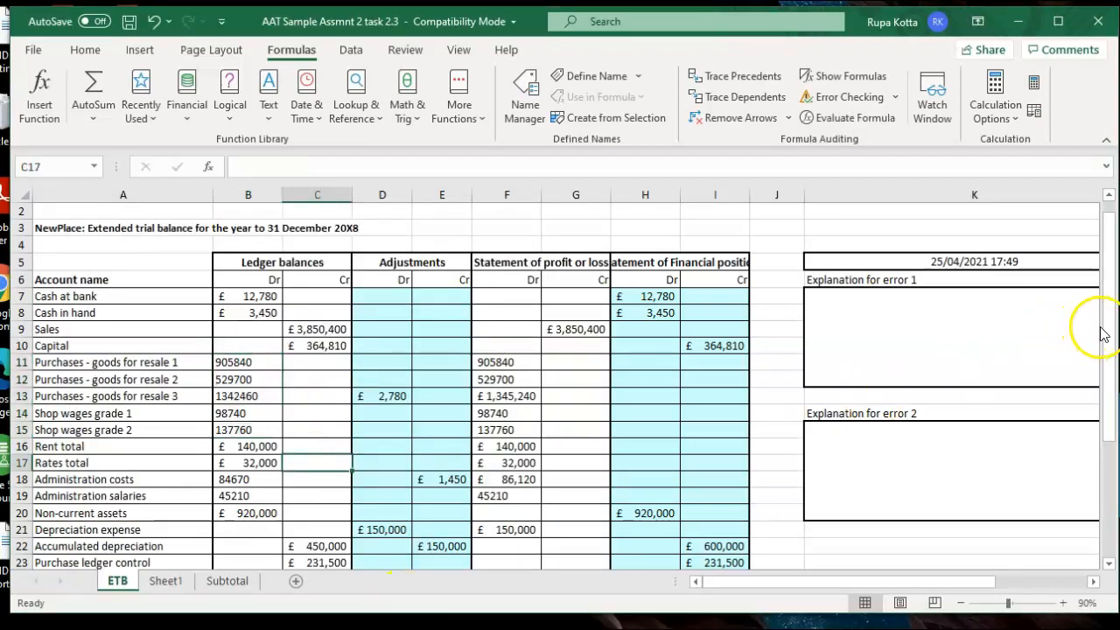
# Step: Replace the linked formulas for Purchases 1 and 2 with the plain numbers 905840 in B11 and 529700 in B12
pyautogui.moveTo(1108, 325); pyautogui.dragTo(1110, 382)
pyautogui.click(243, 277)
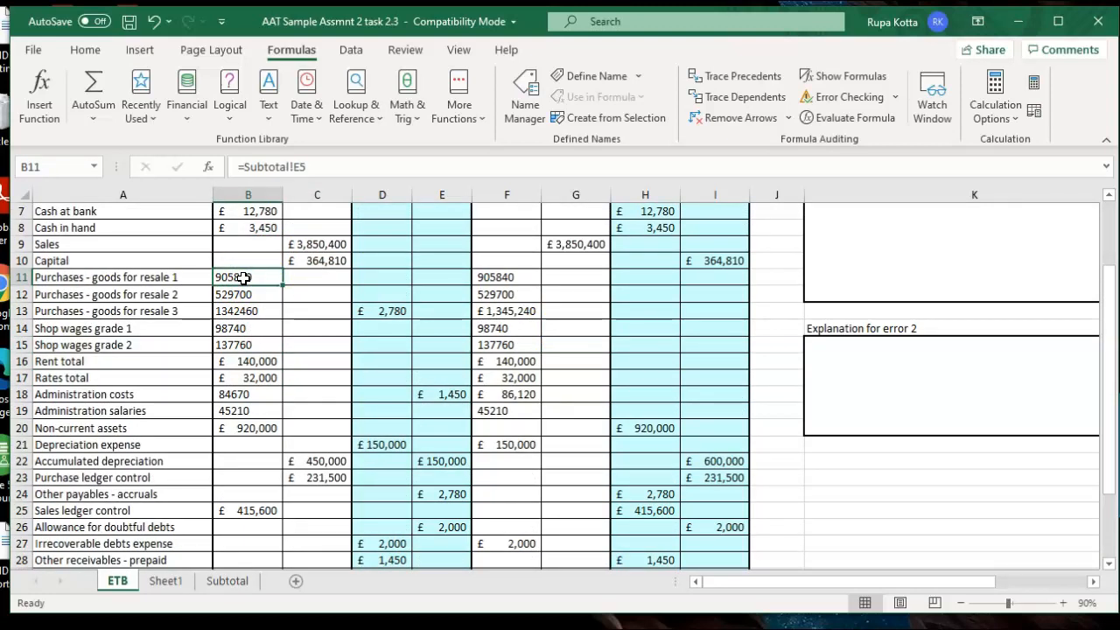
pyautogui.write('9')
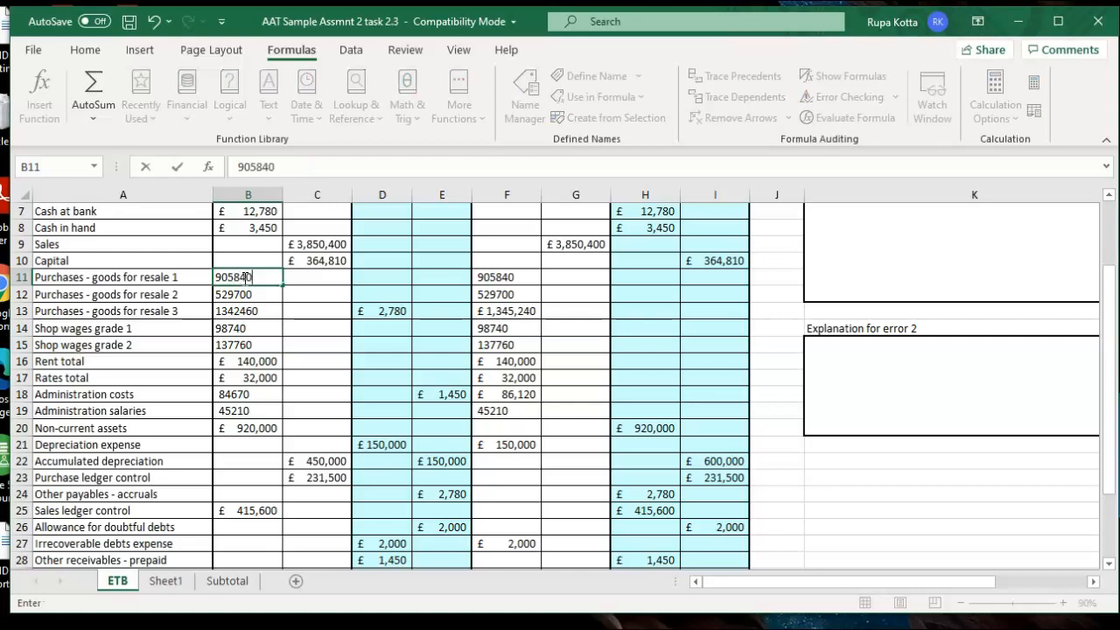
pyautogui.write('05,840')
pyautogui.press('Tab')
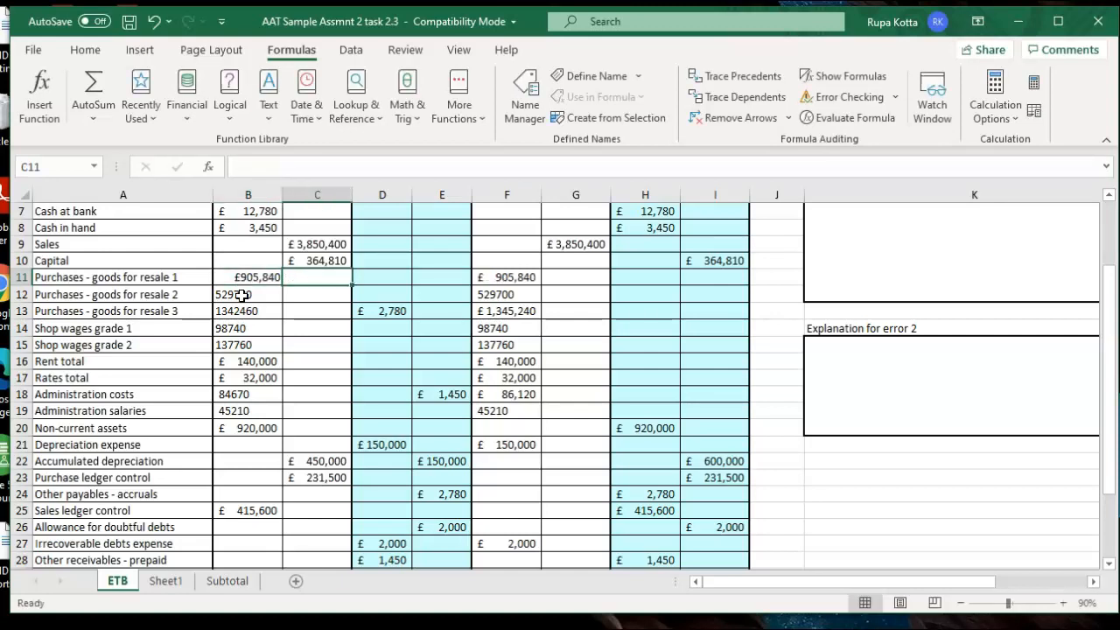
pyautogui.click(242, 295)
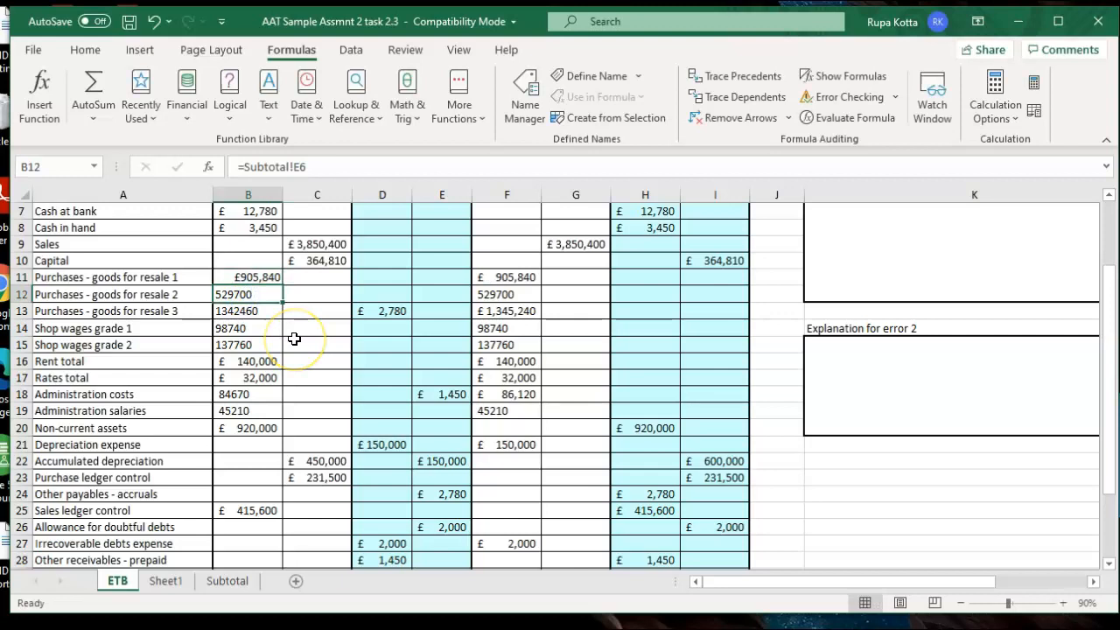
pyautogui.write('529700')
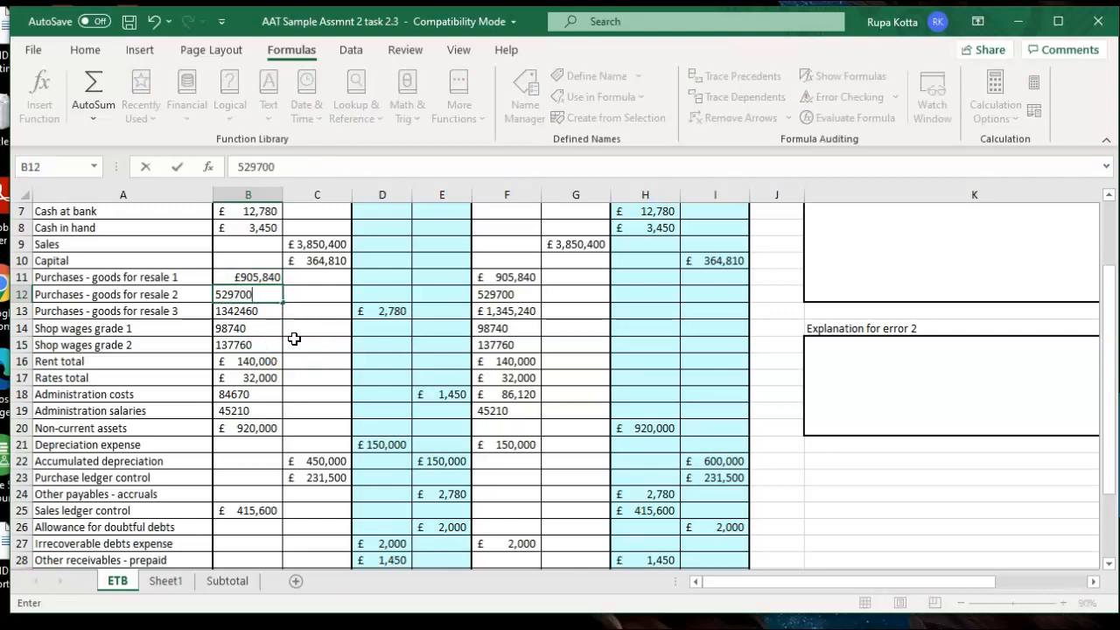
pyautogui.press('Return')
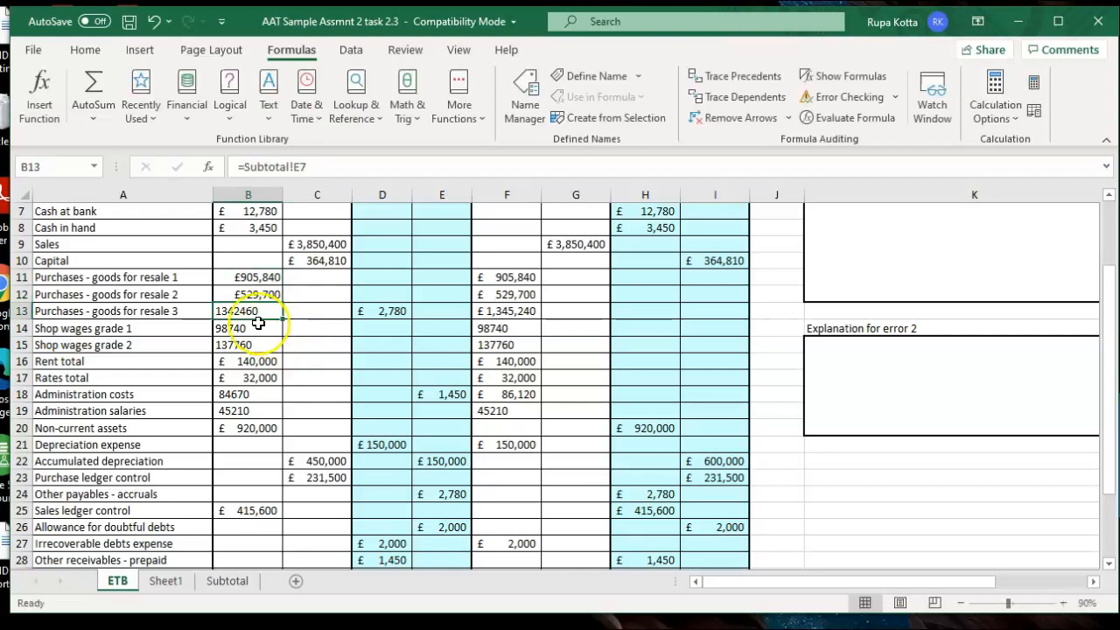
pyautogui.write('1')
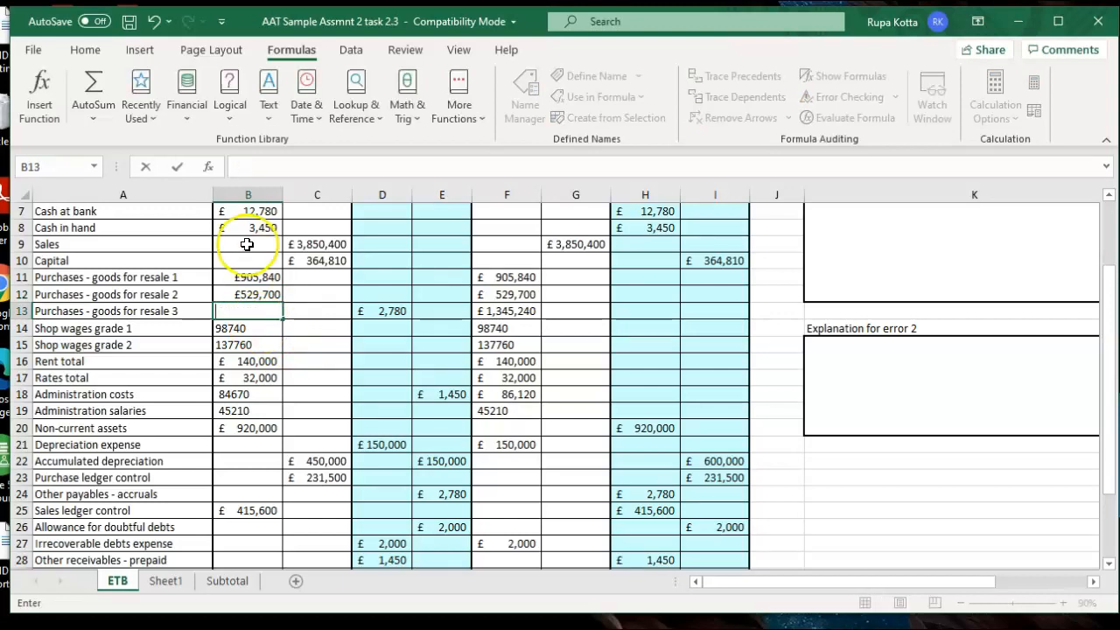
pyautogui.click(152, 28)
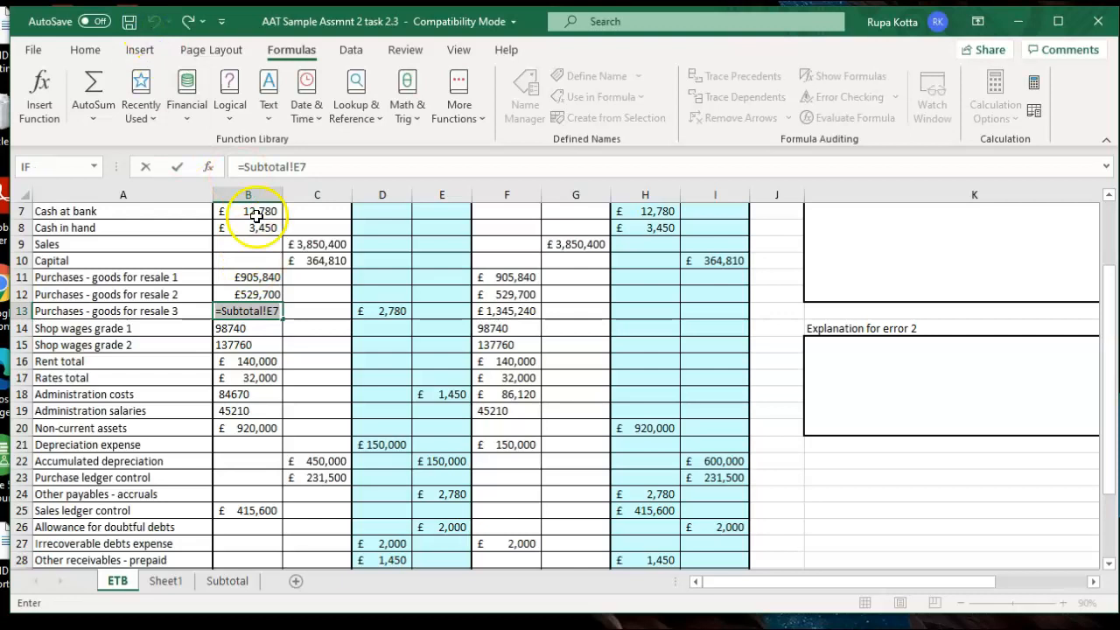
pyautogui.press('Return')
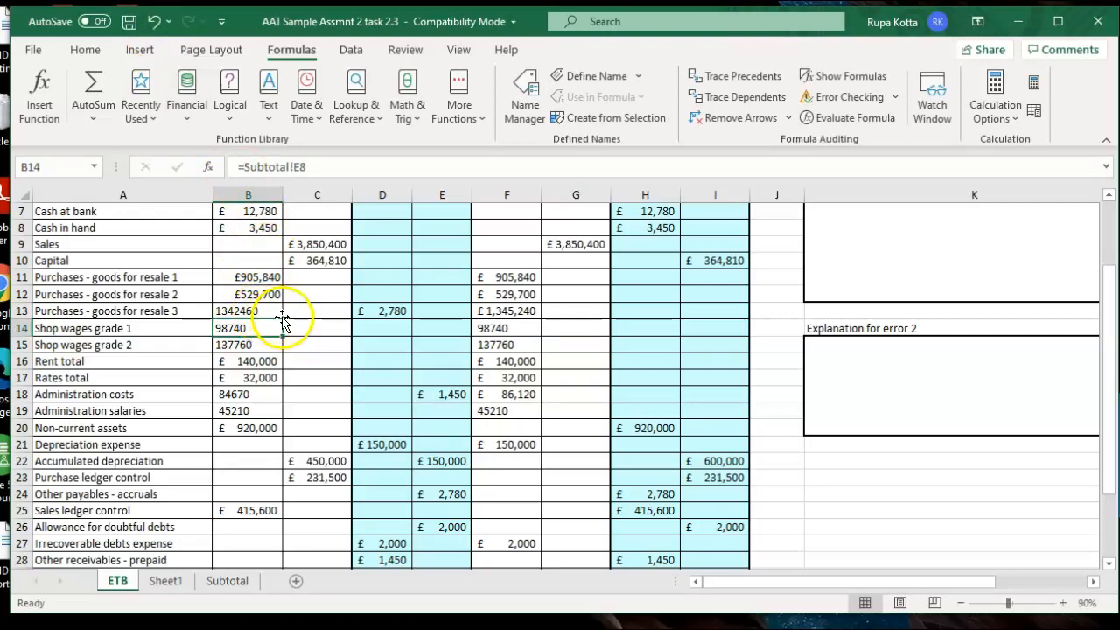
# Step: Replace the linked formulas for Purchases 3 and Shop wages grade 1 with the plain numbers 1342460 in B13 and 98740 in B14
pyautogui.click(262, 313)
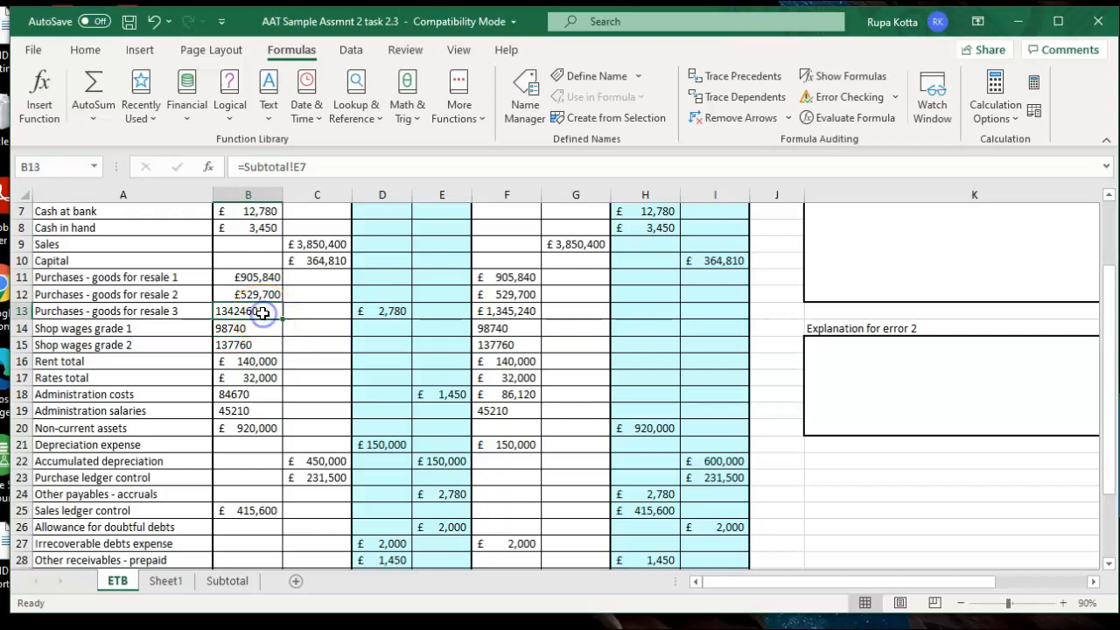
pyautogui.write('1,3')
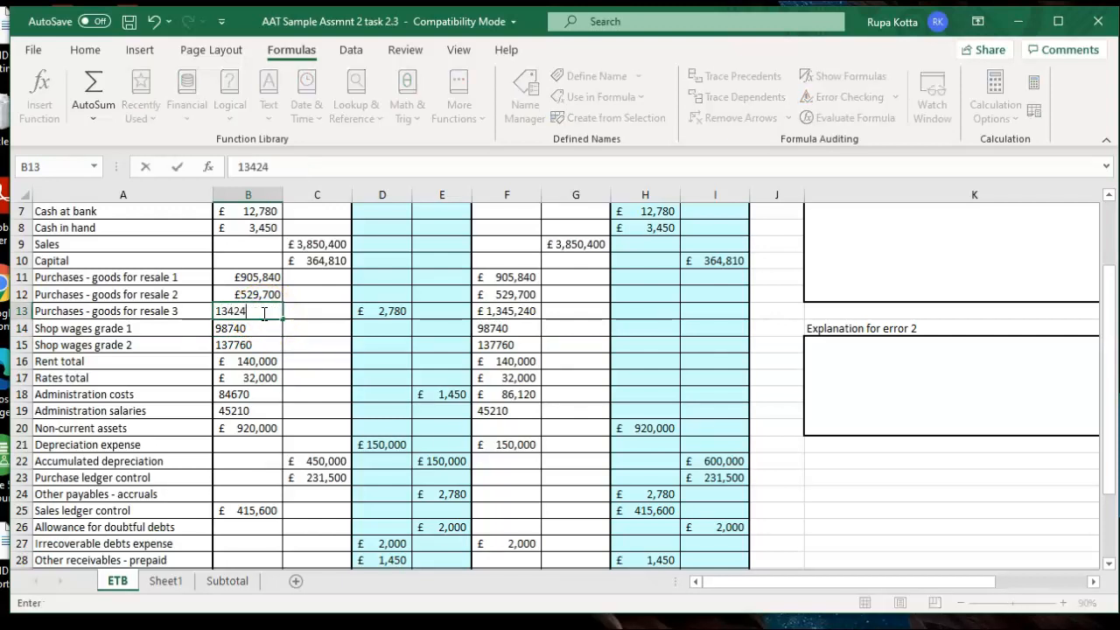
pyautogui.write('42,460')
pyautogui.press('Return')
pyautogui.click(253, 332)
pyautogui.write('9')
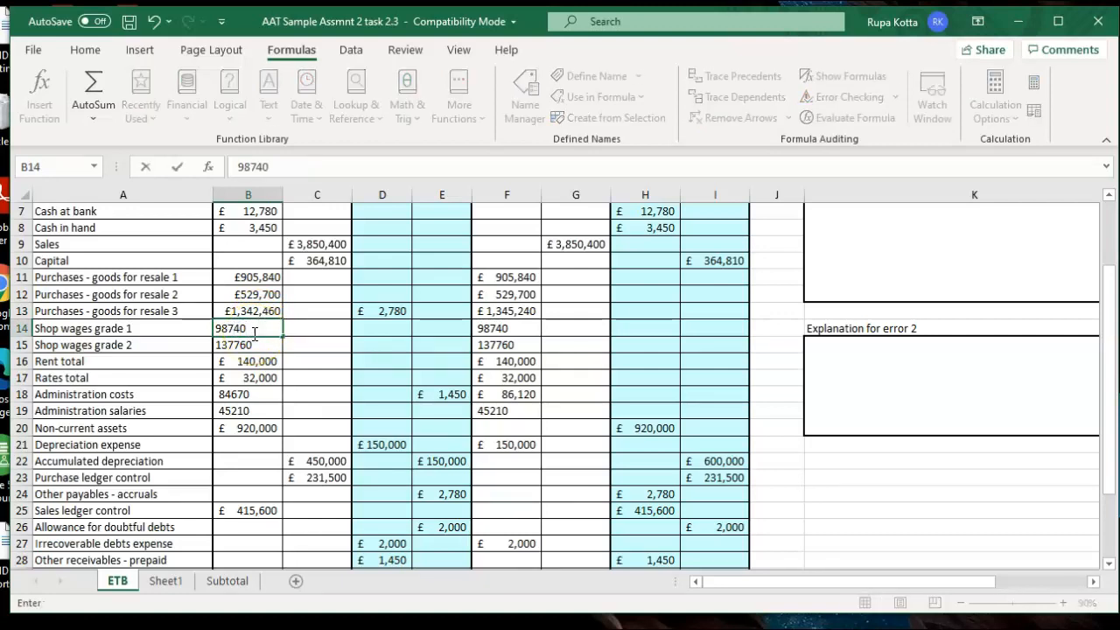
pyautogui.press('Return')
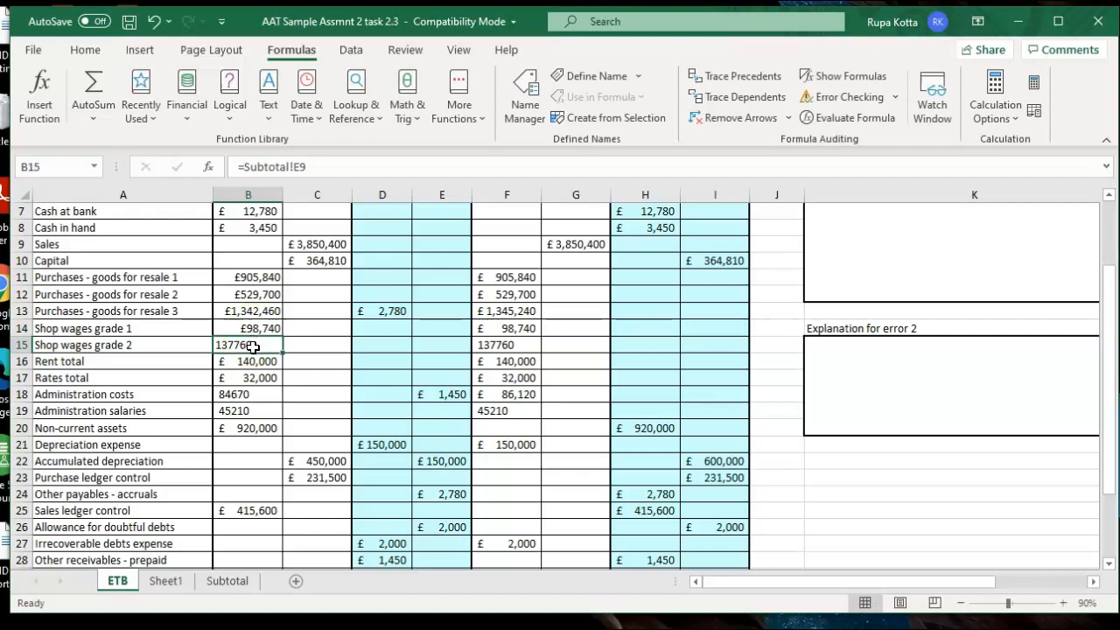
# Step: Replace the linked formula for Shop wages grade 2 in B15 with the plain number 137760
pyautogui.click(267, 349)
pyautogui.write('13')
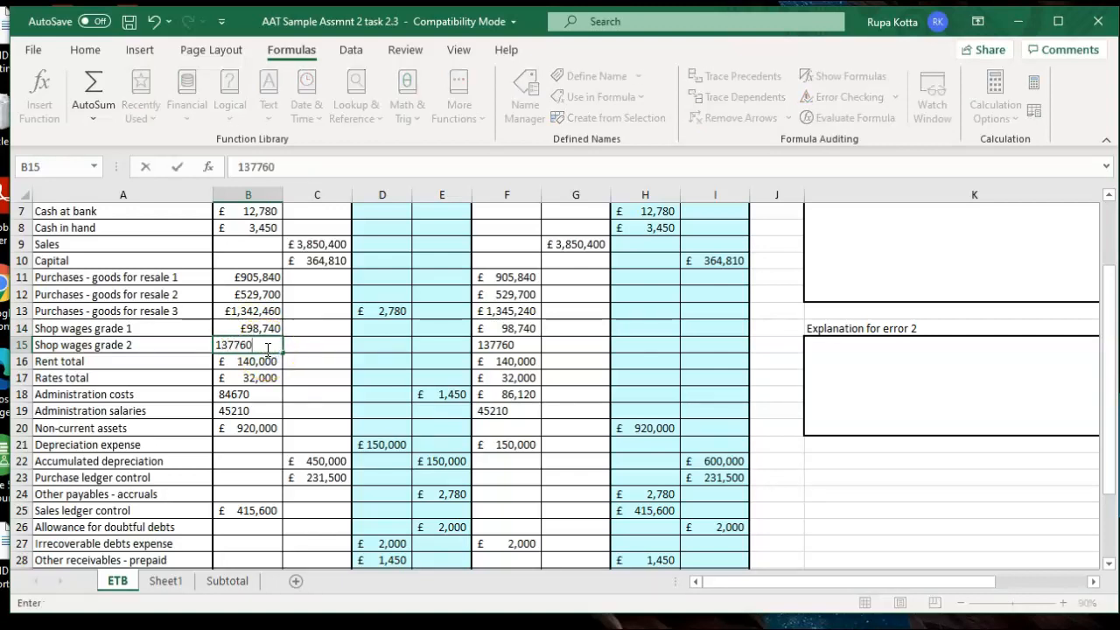
pyautogui.press('Return')
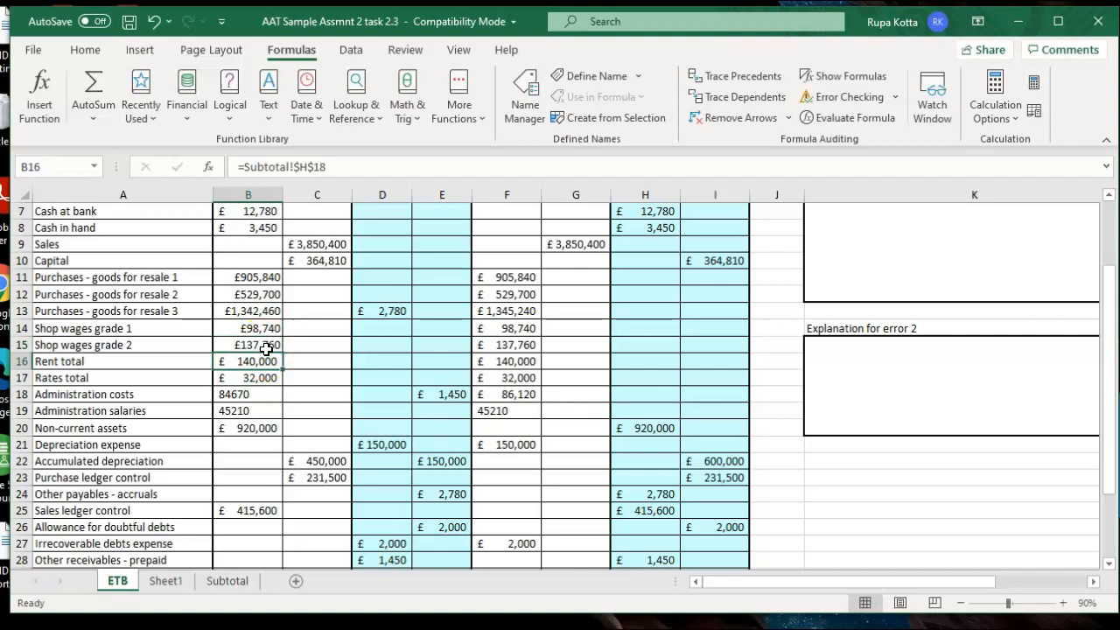
# Step: Replace the linked formulas for Administration costs and Administration salaries with the plain numbers 84670 in B18 and 45210 in B19
pyautogui.click(260, 394)
pyautogui.write('8')
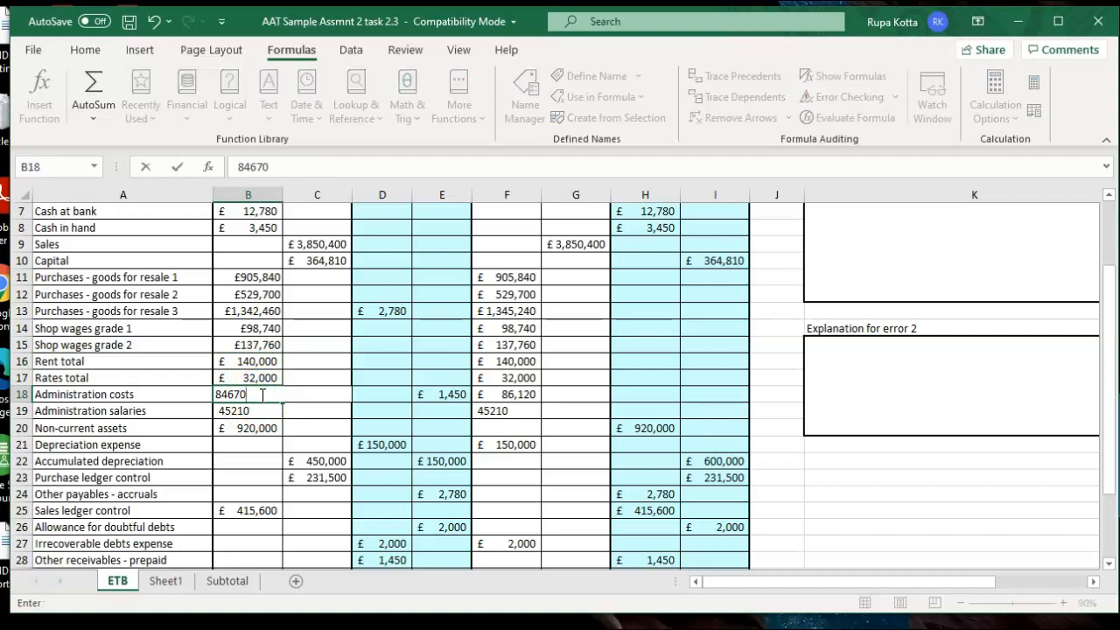
pyautogui.write('4,670')
pyautogui.press('Return')
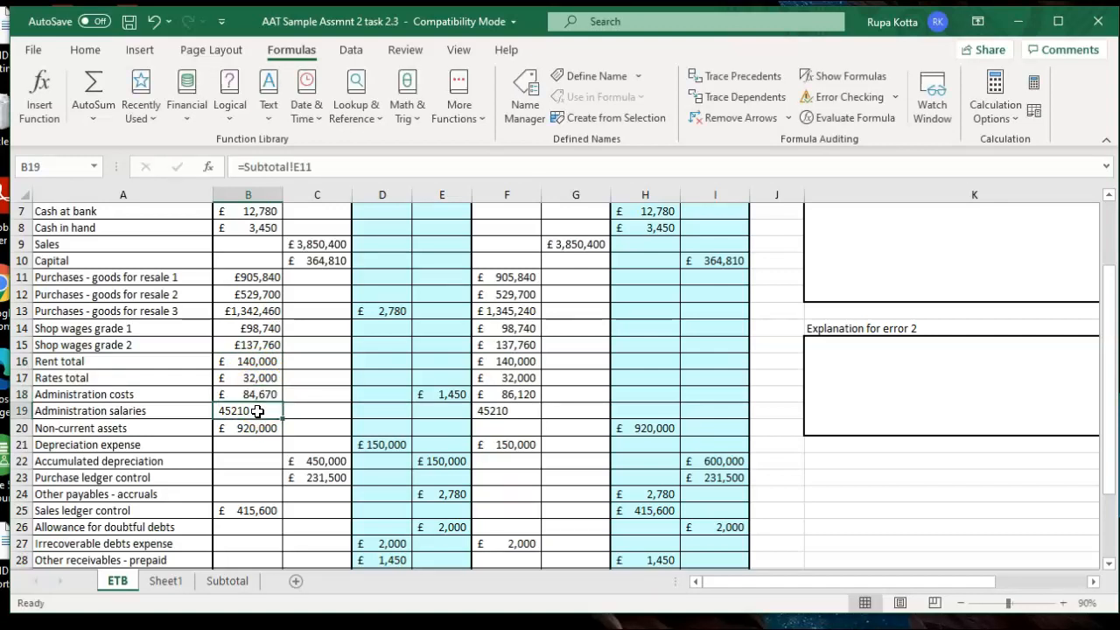
pyautogui.write('45')
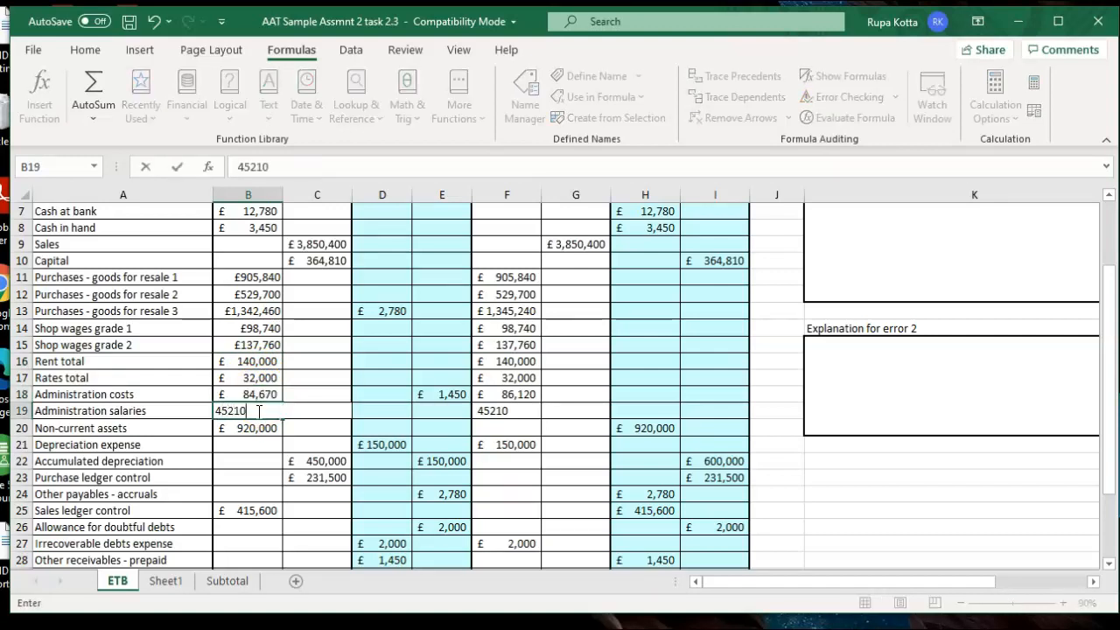
pyautogui.press('Return')
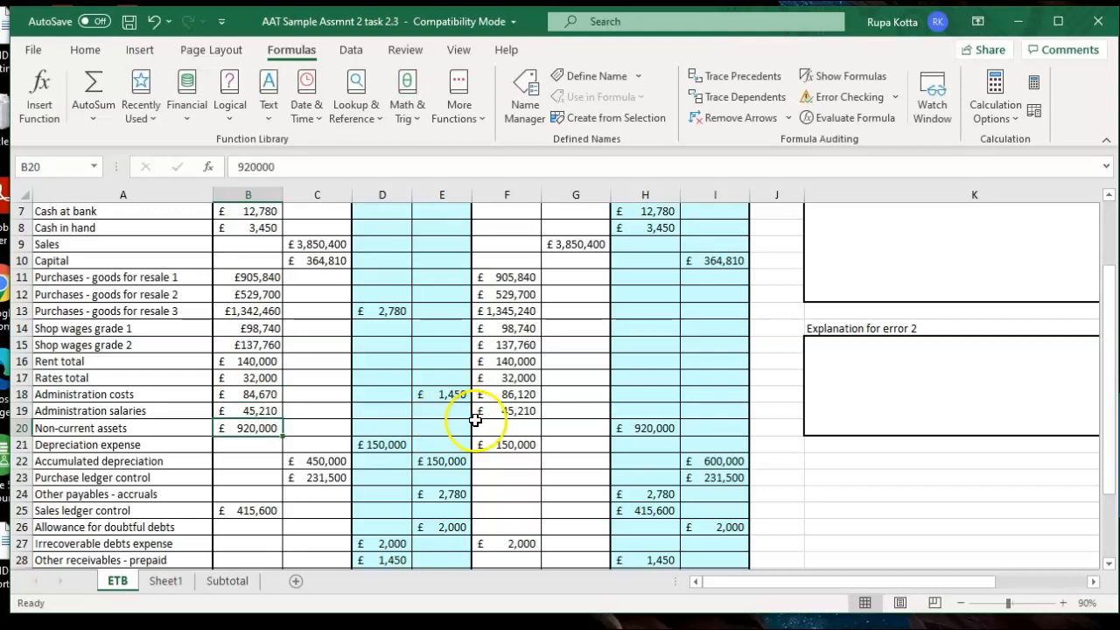
# Step: Correct the Administration costs formula in F18 to subtract the credit adjustment, making it =B18-E18
pyautogui.moveTo(1107, 330); pyautogui.dragTo(1108, 432)
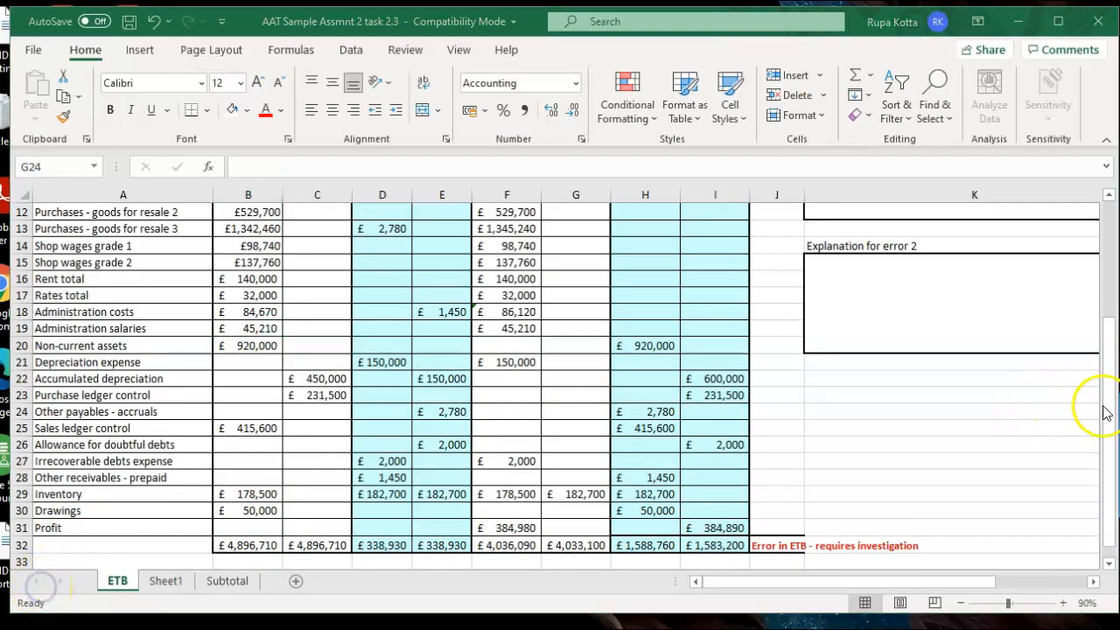
pyautogui.click(1110, 389)
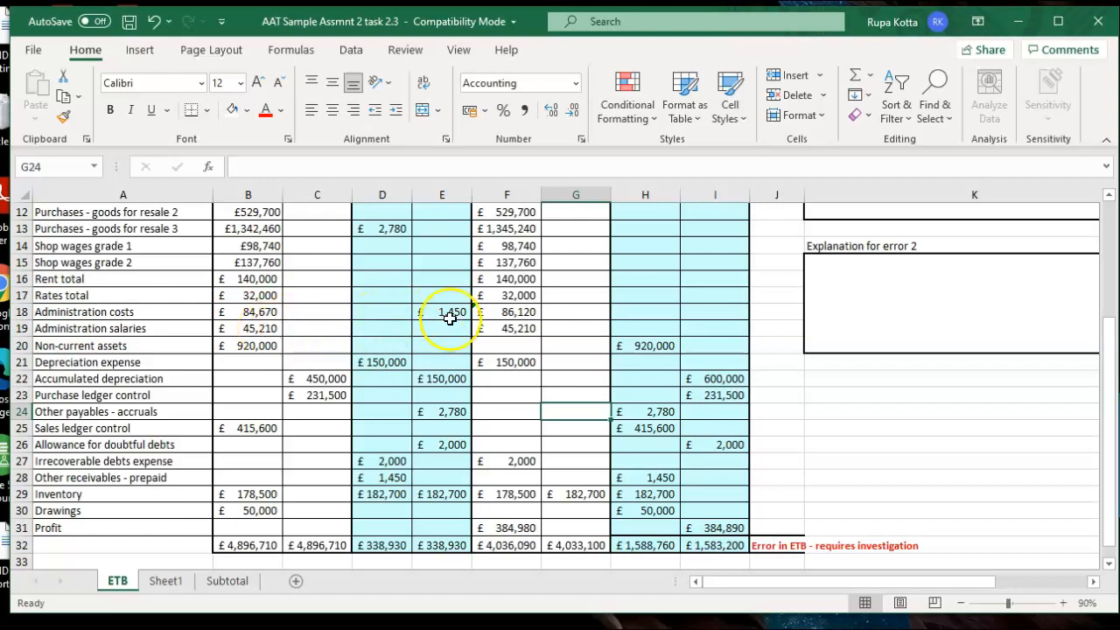
pyautogui.click(497, 312)
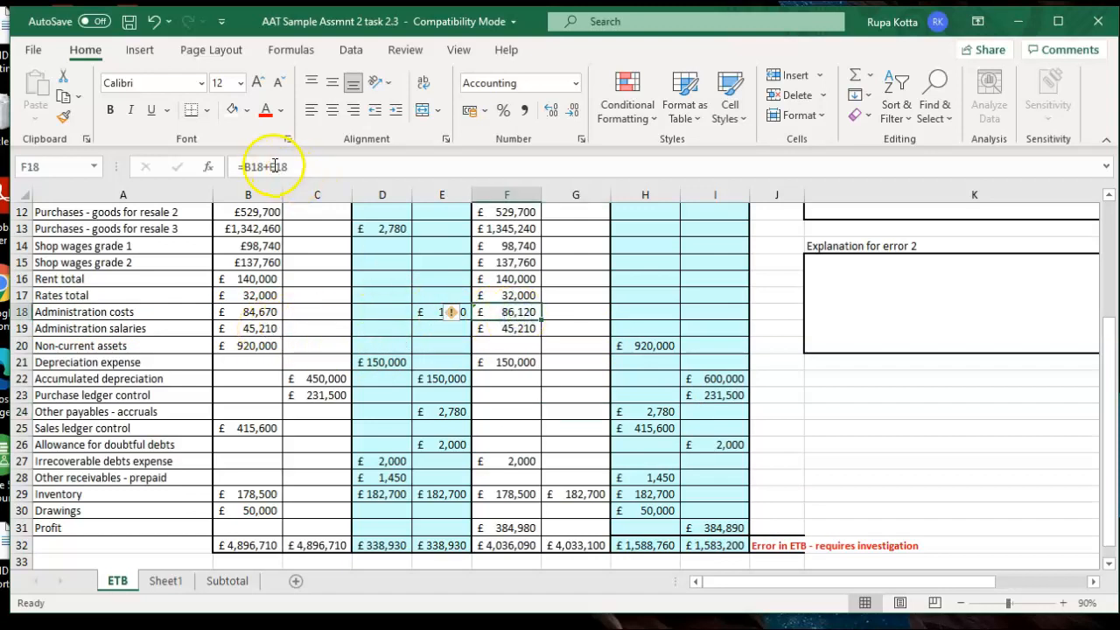
pyautogui.click(271, 166)
pyautogui.press('BackSpace')
pyautogui.write('-')
pyautogui.press('Return')
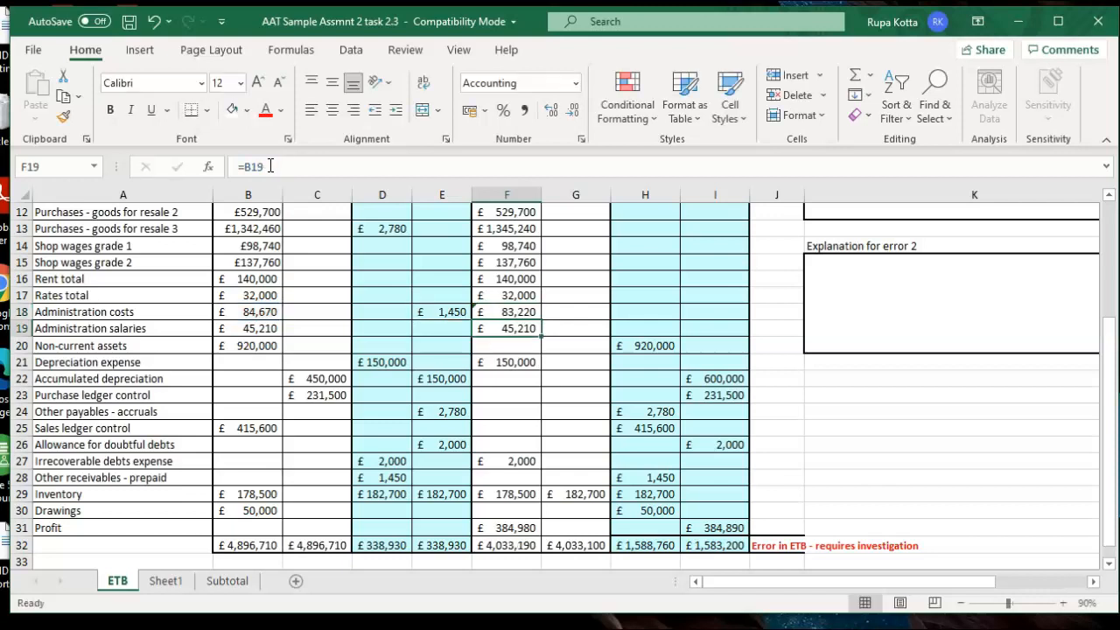
# Step: Give the corrected Administration costs cell F18 a yellow fill
pyautogui.click(503, 311)
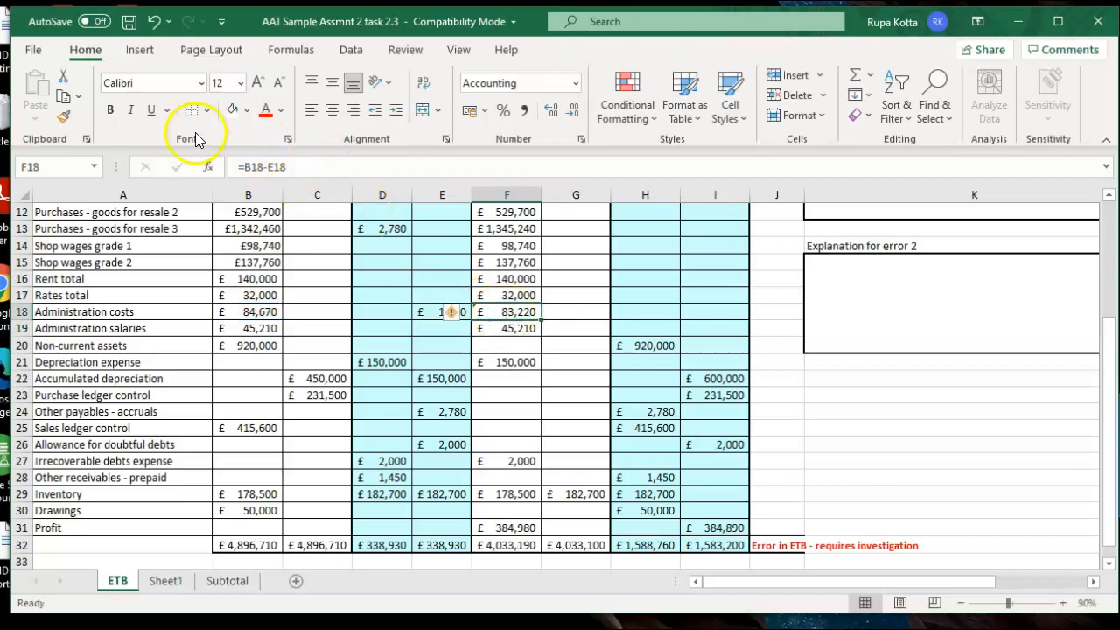
pyautogui.click(247, 110)
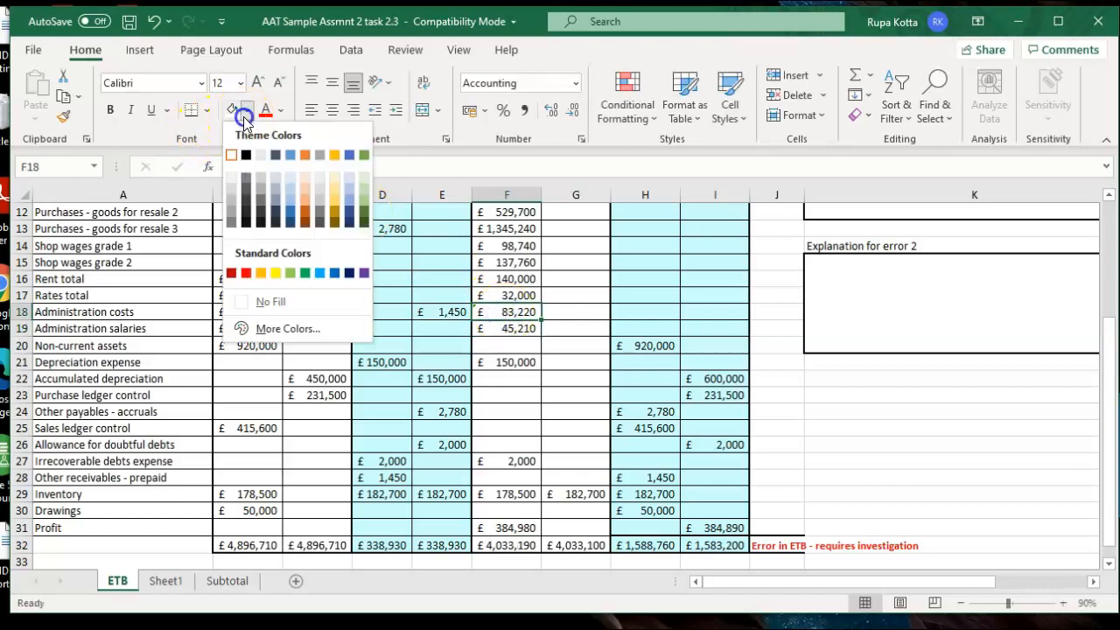
pyautogui.click(274, 272)
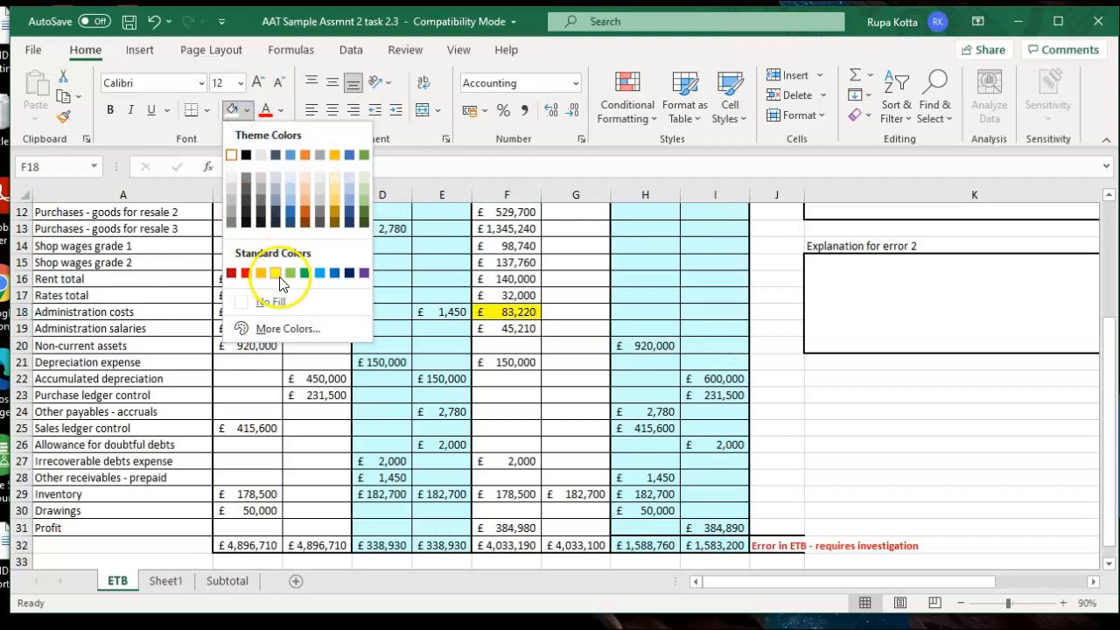
pyautogui.click(561, 368)
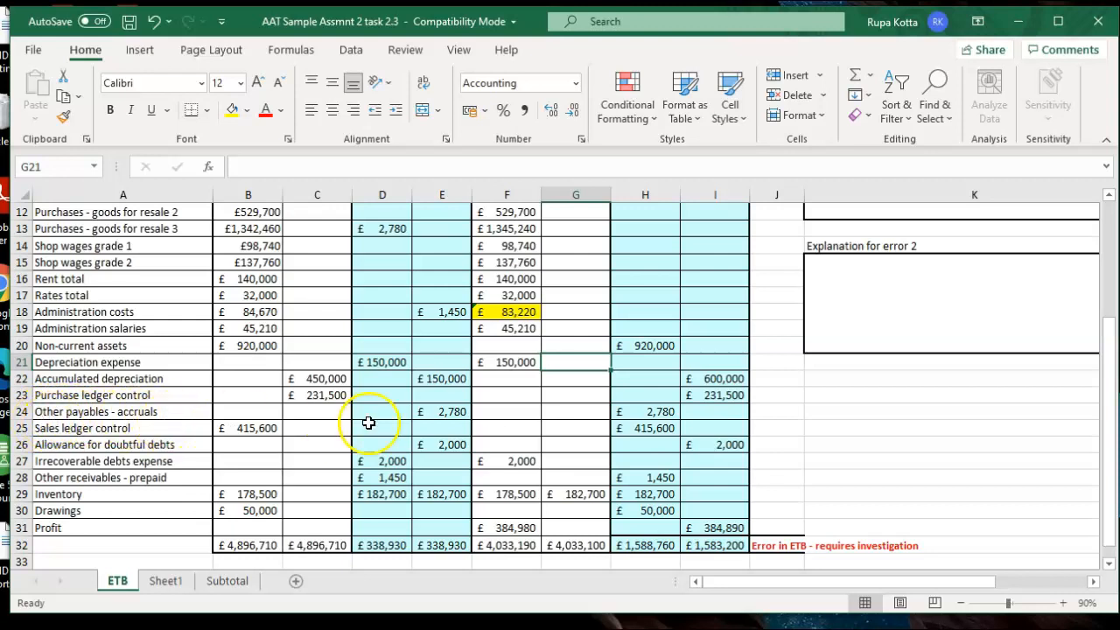
# Step: Move the accruals amount from H24 to I24 and try a light blue fill on the vacated cell H24
pyautogui.click(645, 412)
pyautogui.moveTo(639, 407); pyautogui.dragTo(688, 407)
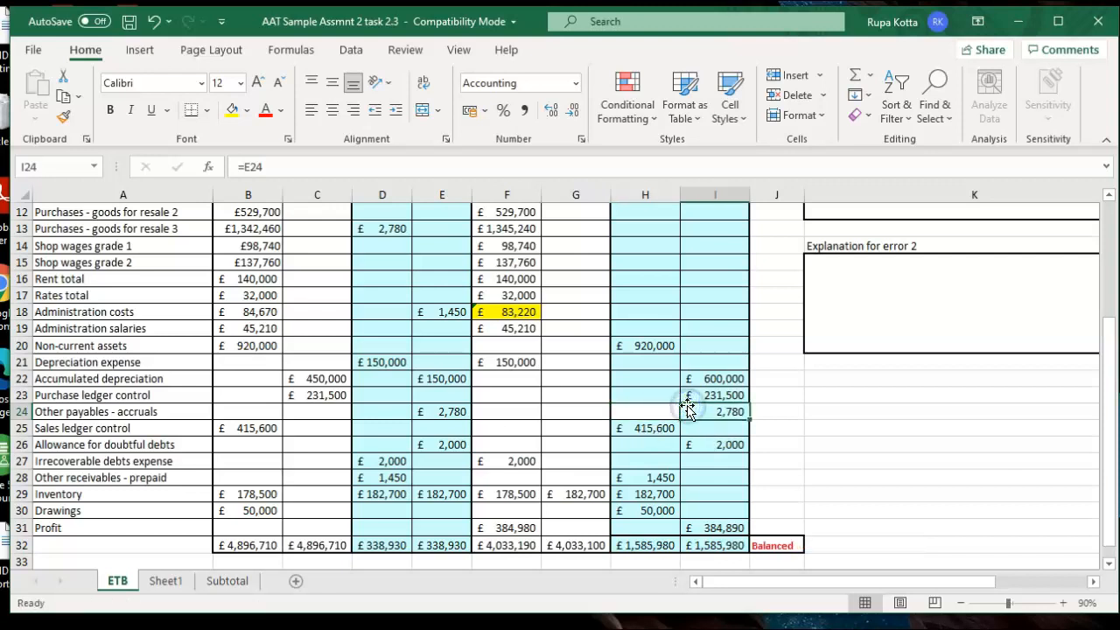
pyautogui.click(655, 411)
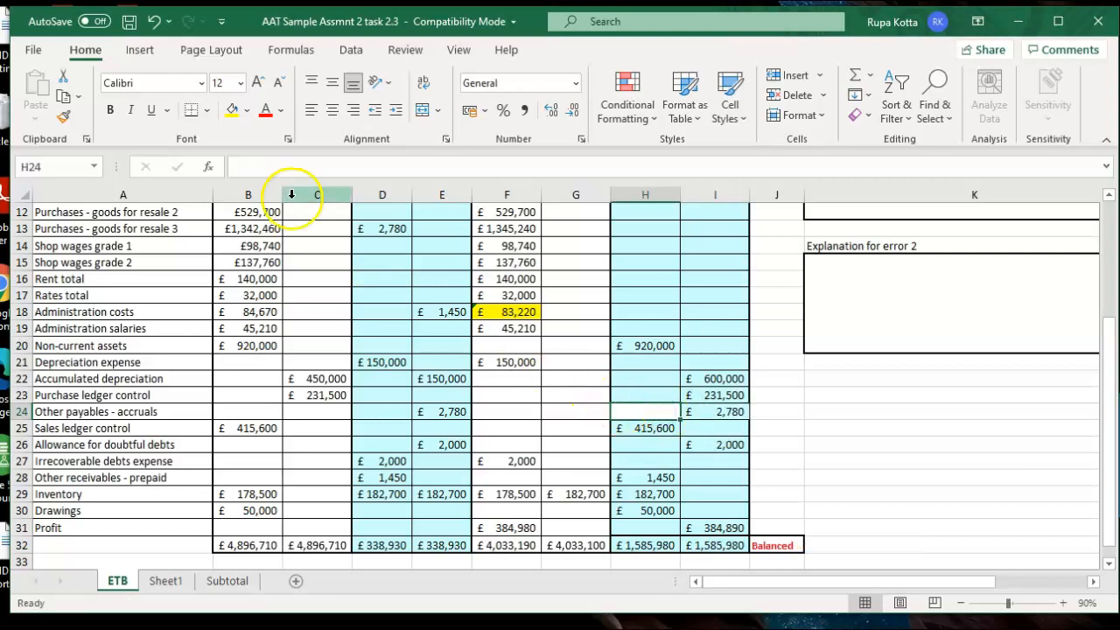
pyautogui.click(247, 110)
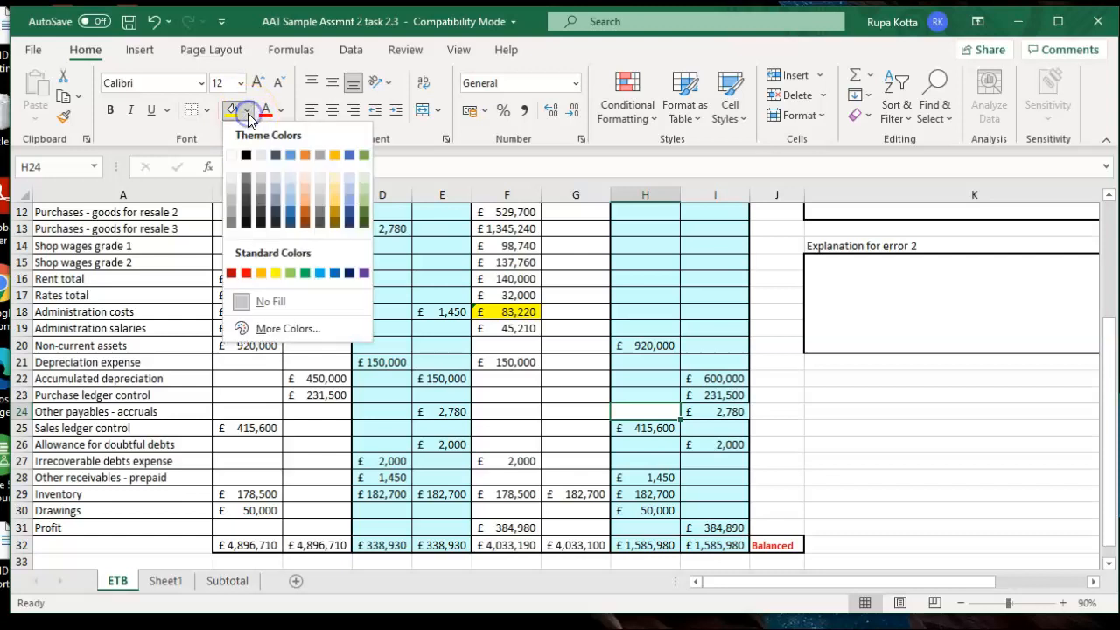
pyautogui.click(292, 184)
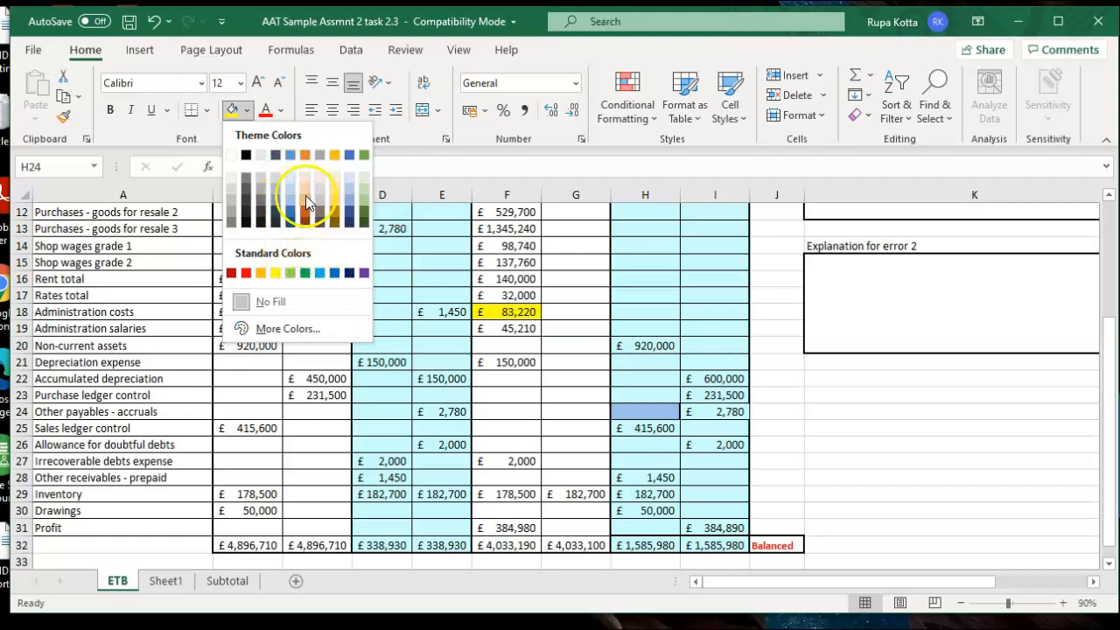
pyautogui.click(715, 415)
pyautogui.click(714, 412)
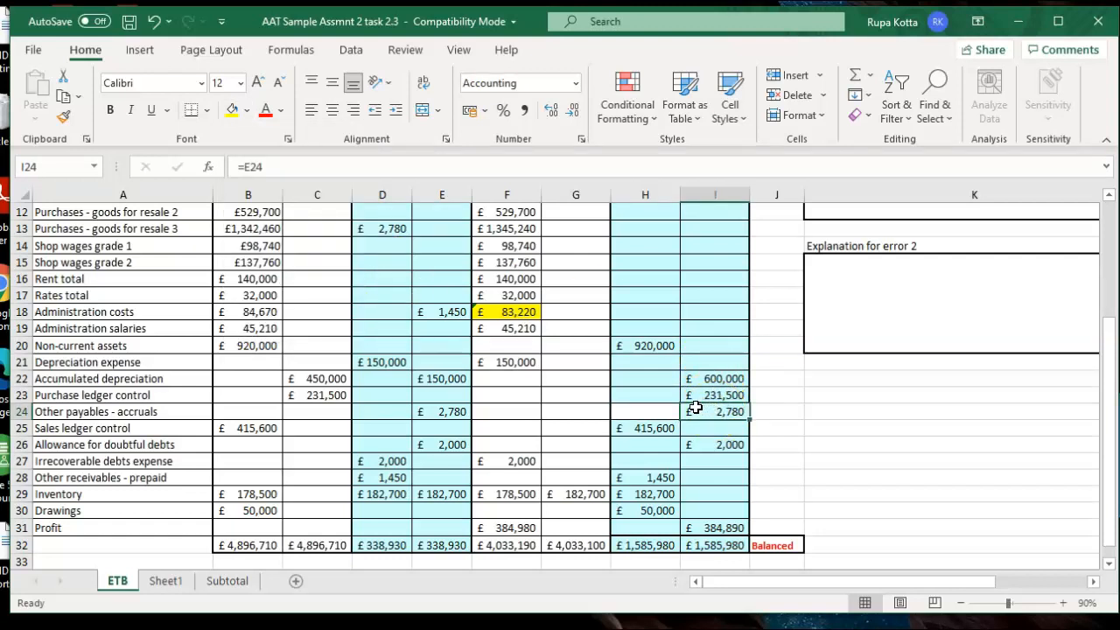
pyautogui.moveTo(696, 405)
pyautogui.mouseDown()
pyautogui.moveTo(650, 404)
pyautogui.moveTo(692, 398)
pyautogui.mouseUp()
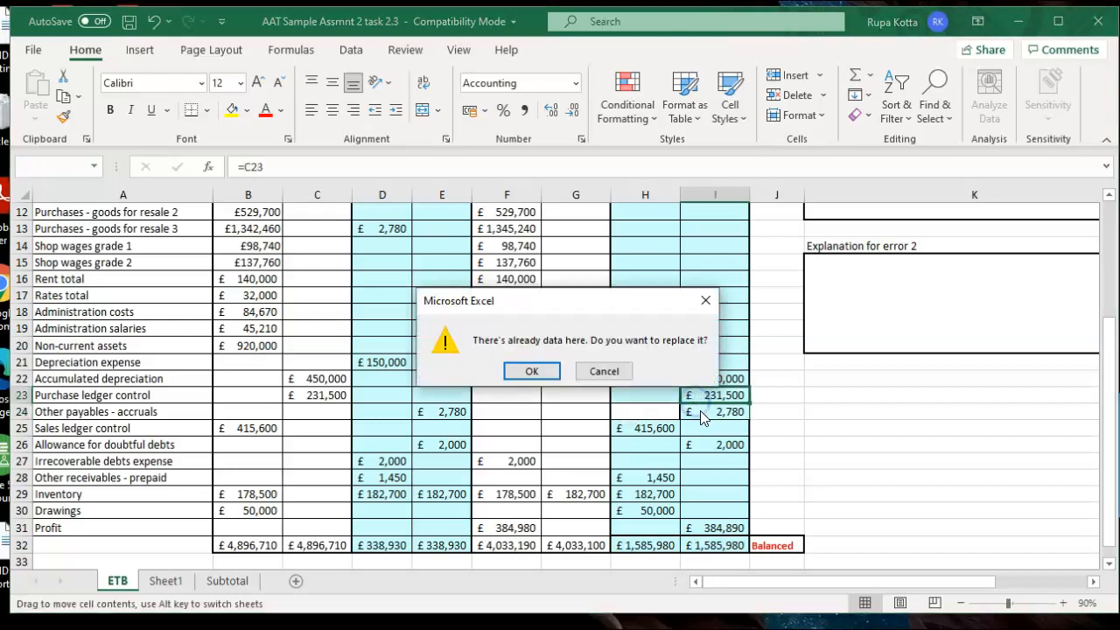
pyautogui.click(620, 374)
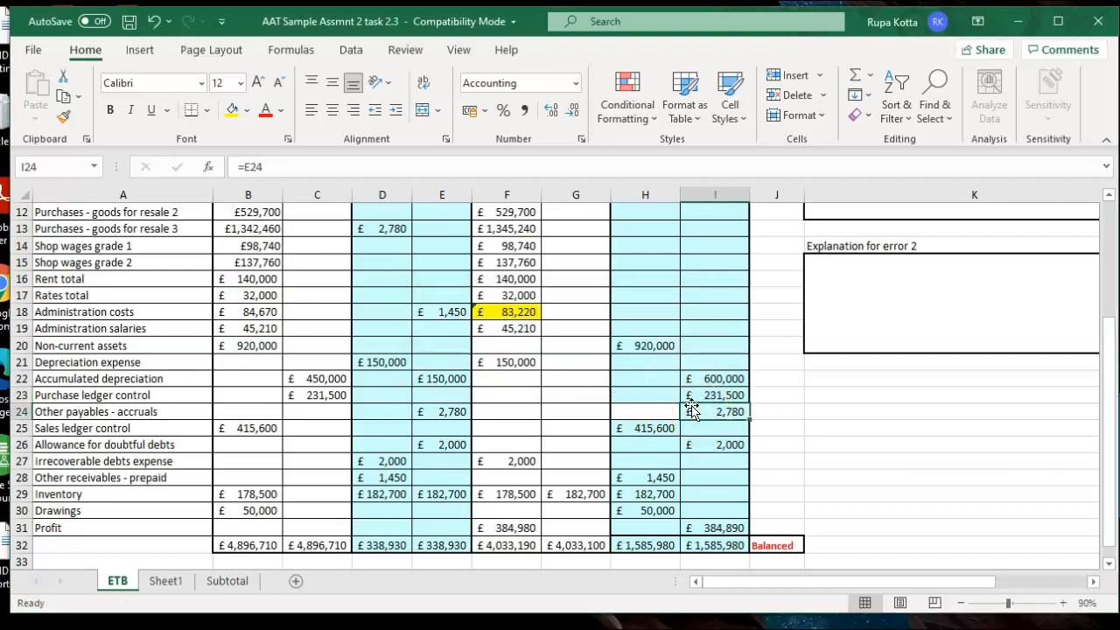
# Step: Move the accruals cell back to H24 and clear its contents, entering the formula =E24 in I24 instead
pyautogui.moveTo(691, 407); pyautogui.dragTo(646, 410)
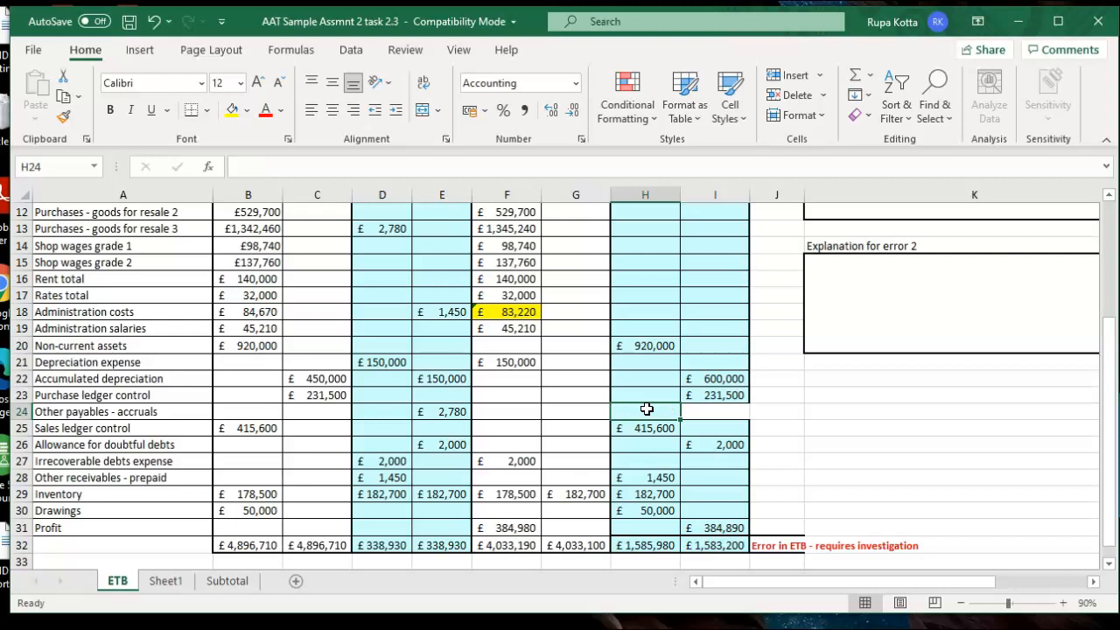
pyautogui.click(692, 411)
pyautogui.write('=')
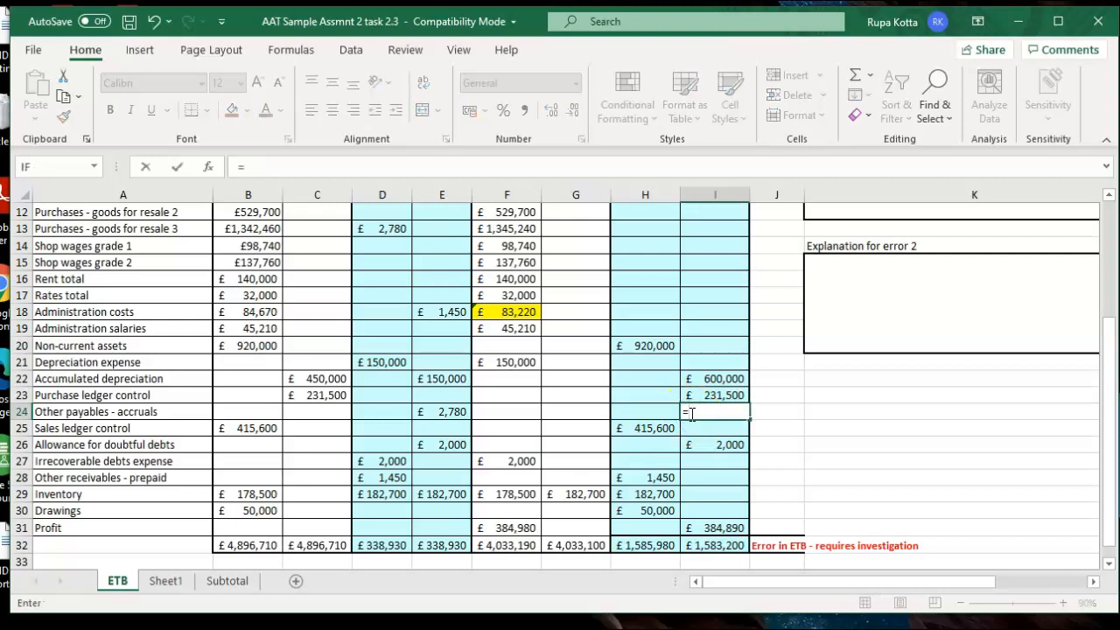
pyautogui.click(451, 412)
pyautogui.press('Return')
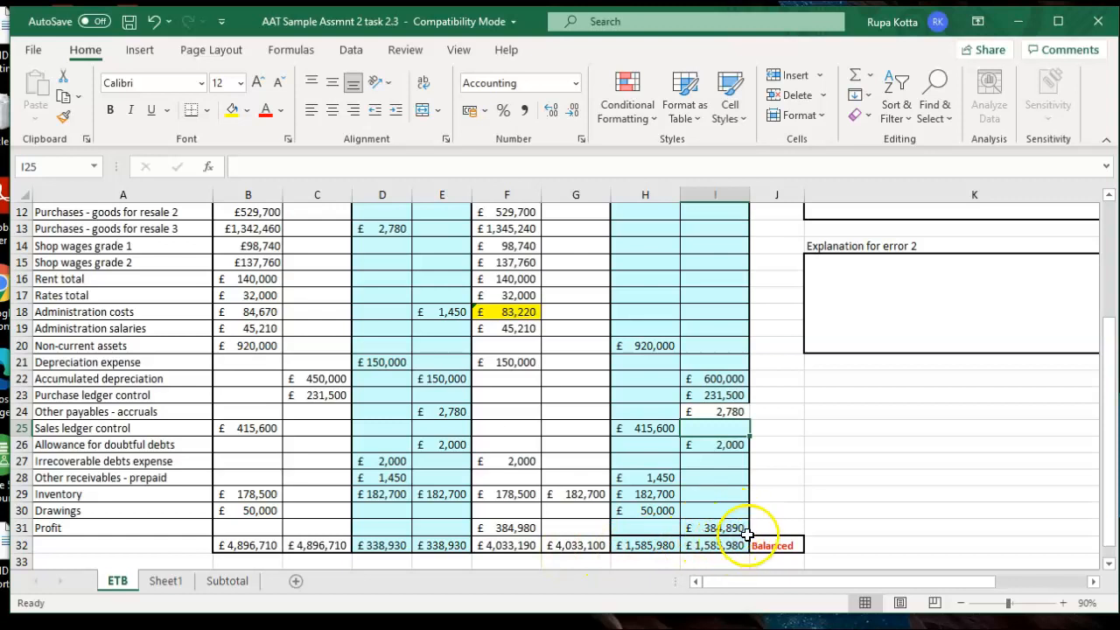
# Step: Correct the profit figure in F31 to 384890
pyautogui.click(502, 530)
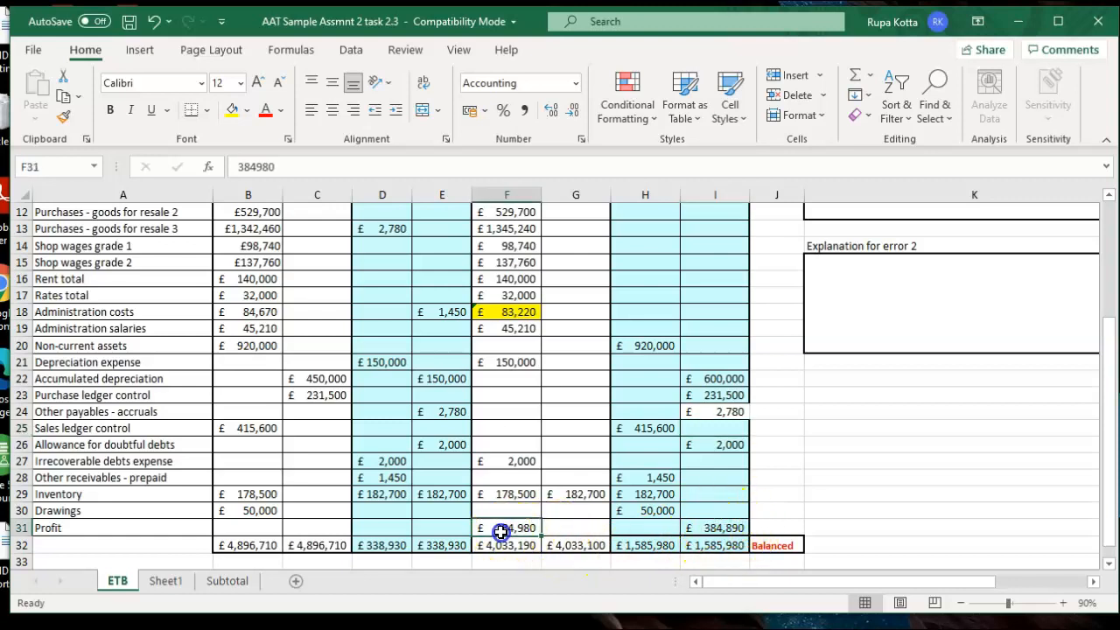
pyautogui.click(314, 159)
pyautogui.press('BackSpace')
pyautogui.press('BackSpace')
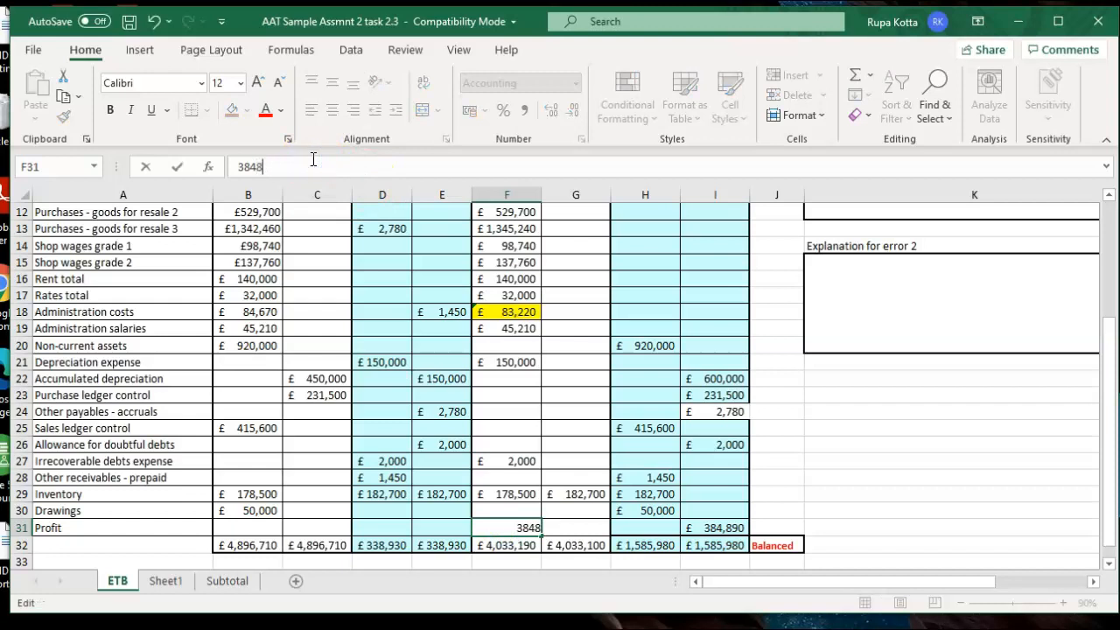
pyautogui.press('Return')
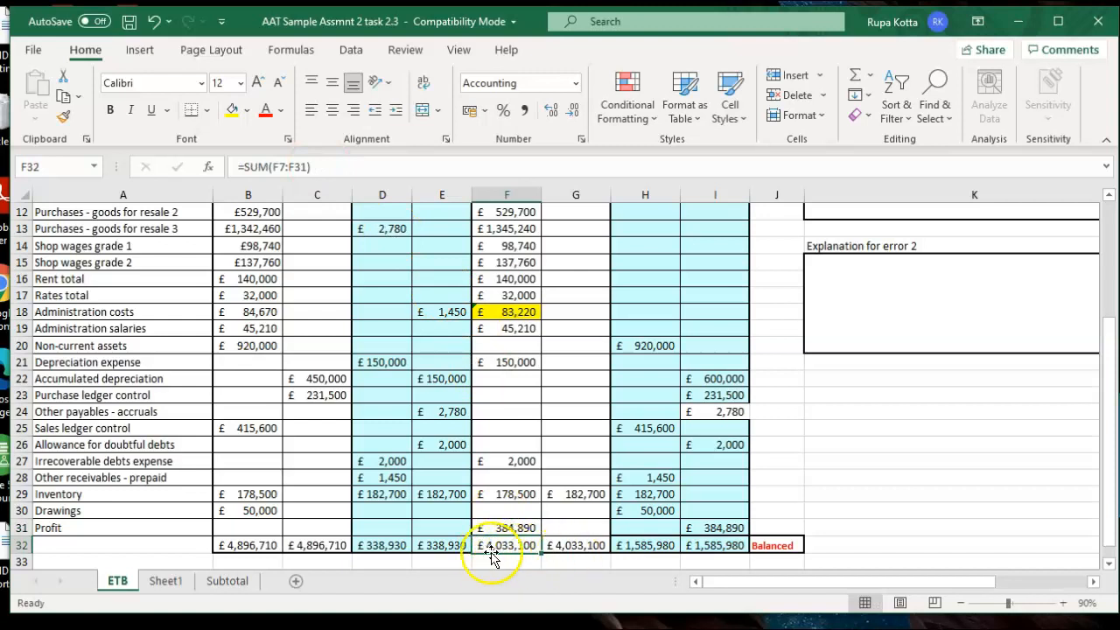
pyautogui.click(925, 512)
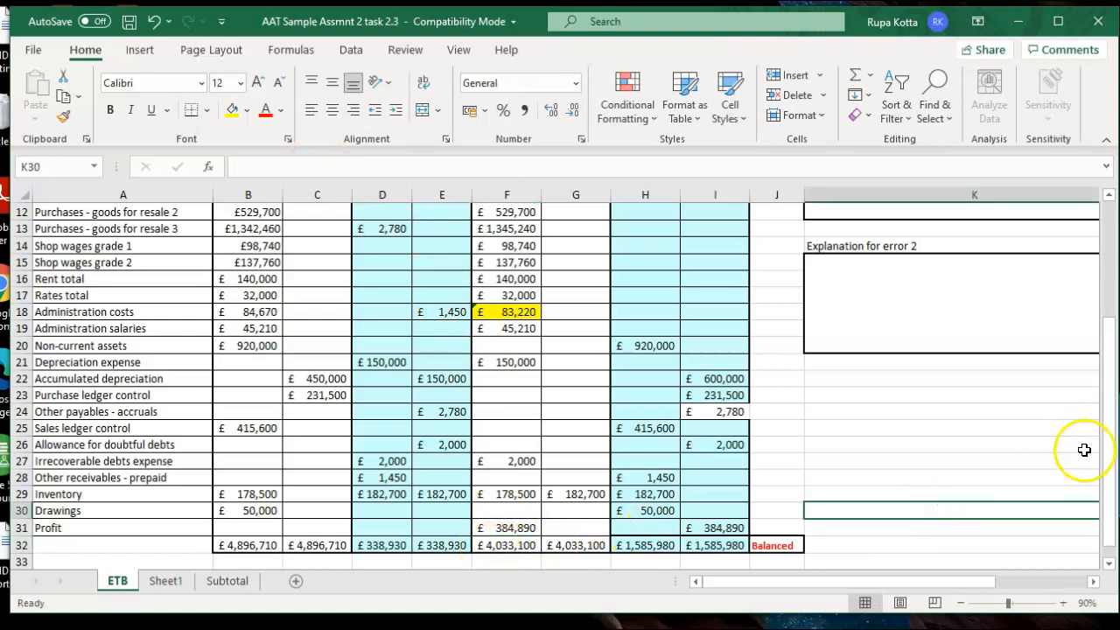
# Step: Check the formatting instructions on Sheet1 and give the corrected accruals cell I24 on the ETB sheet a yellow fill
pyautogui.click(163, 582)
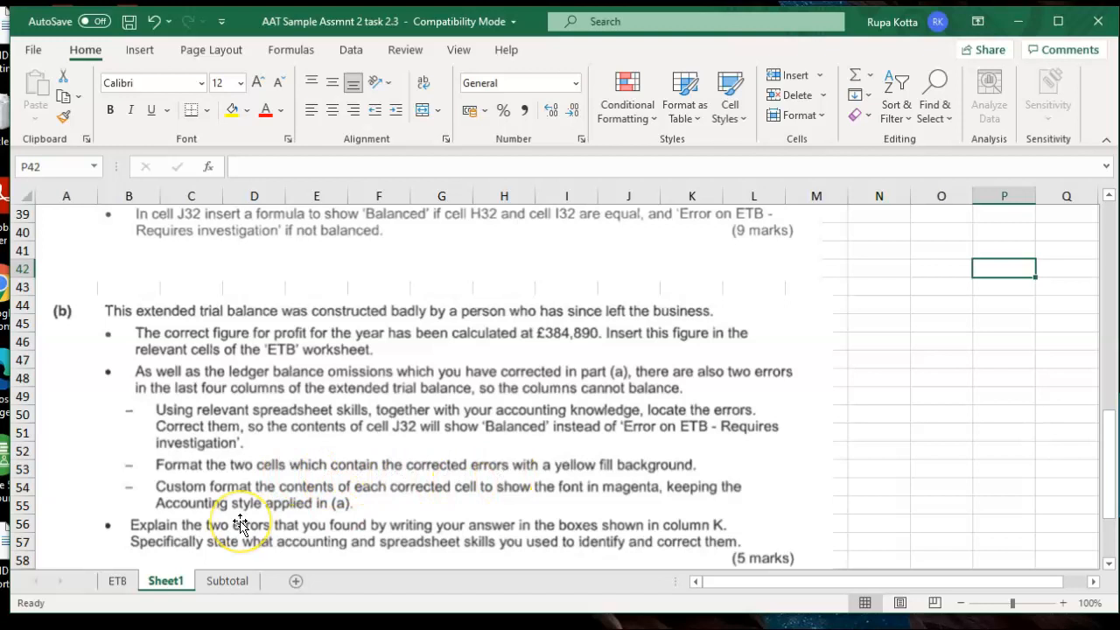
pyautogui.click(119, 581)
pyautogui.click(714, 412)
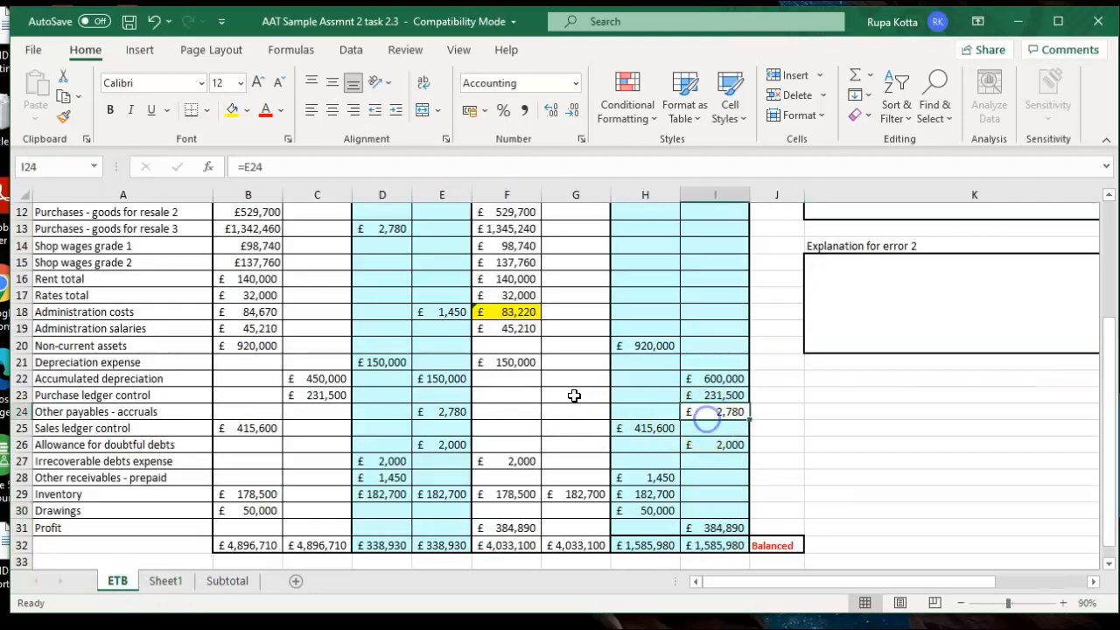
pyautogui.click(231, 109)
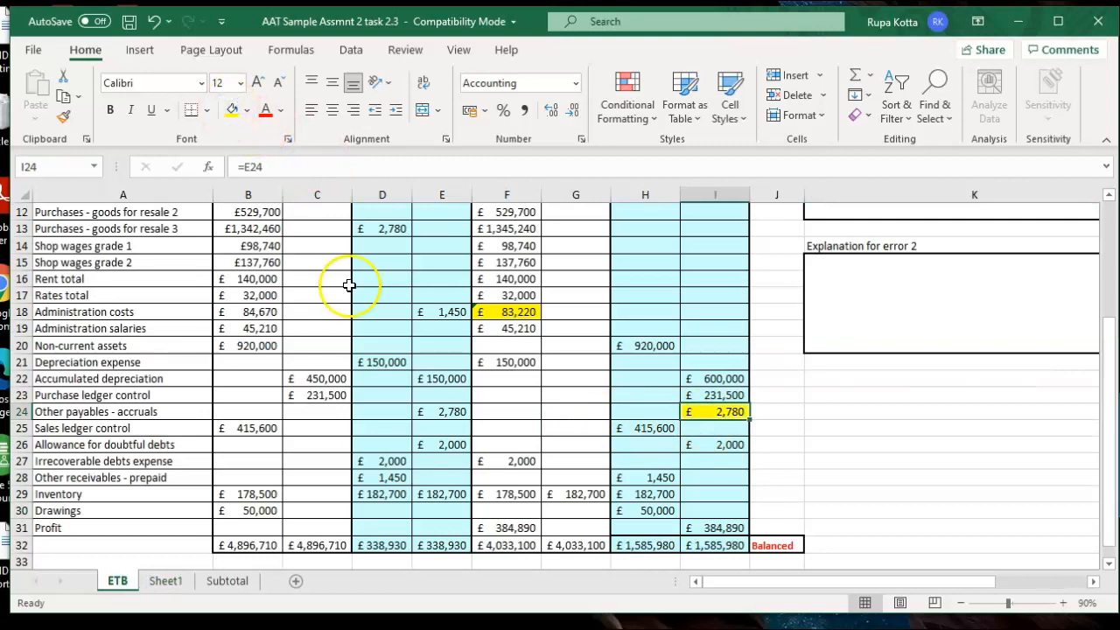
# Step: Apply all borders to the accruals cell I24 and return to the task instructions on Sheet1
pyautogui.click(206, 109)
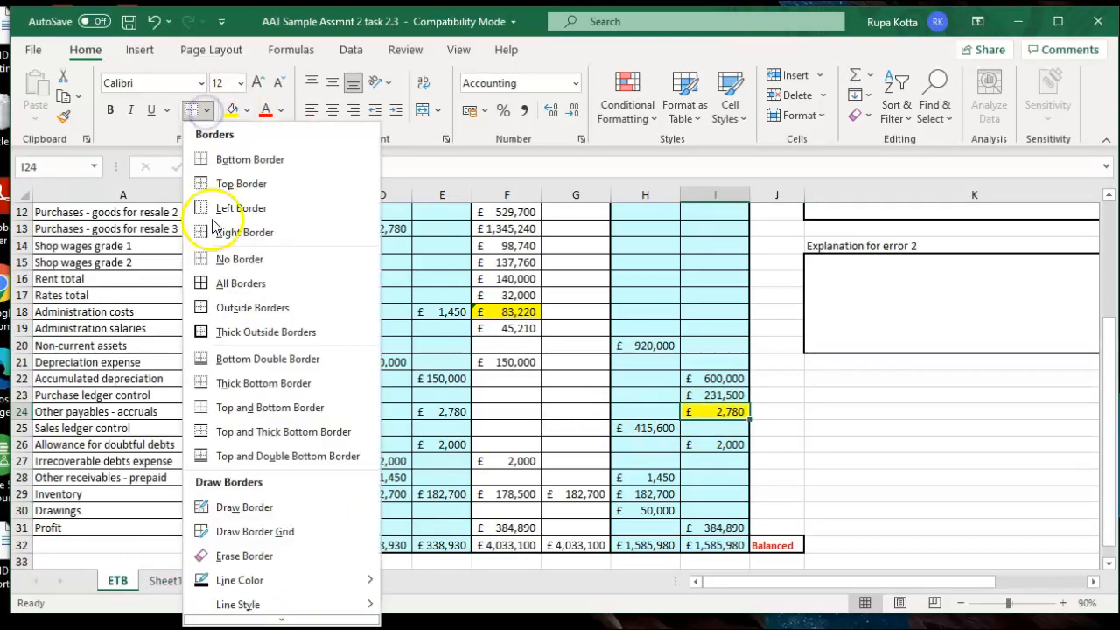
pyautogui.click(224, 286)
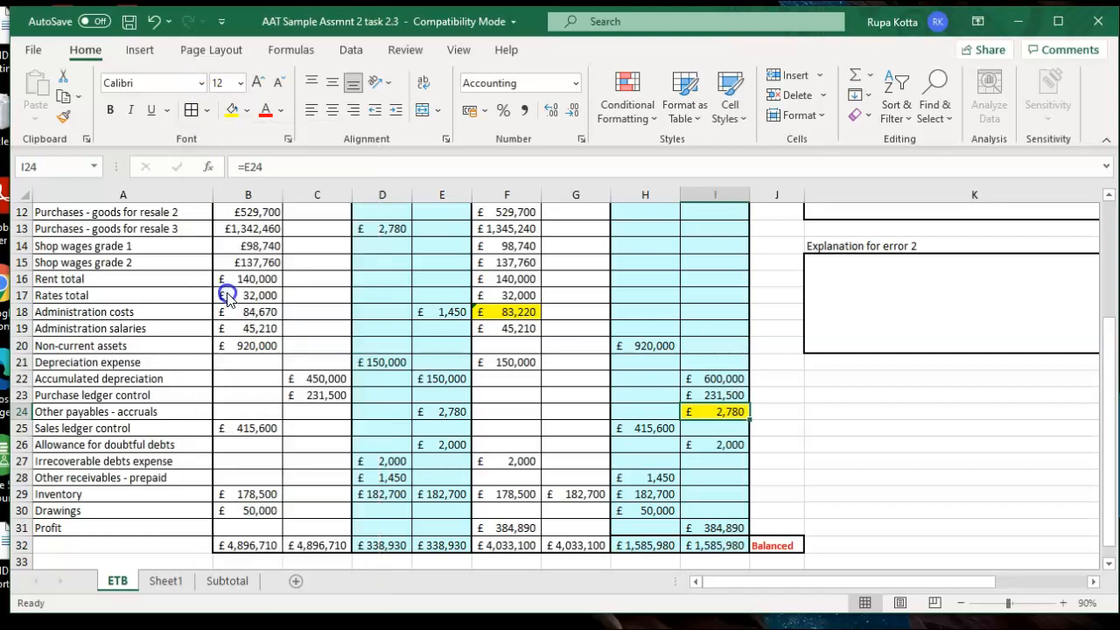
pyautogui.click(809, 446)
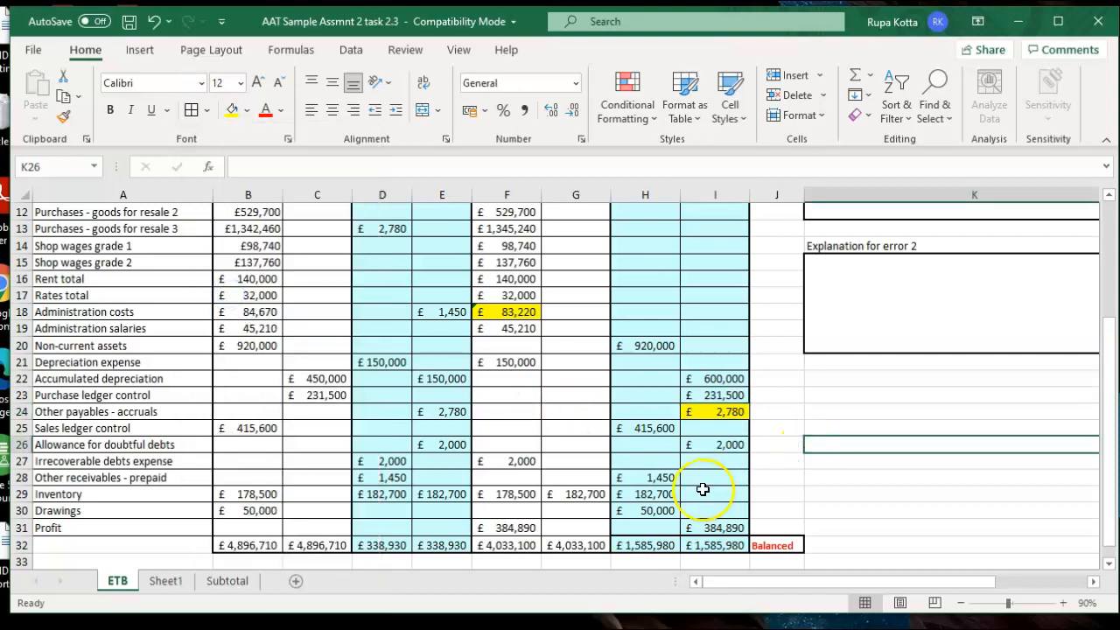
pyautogui.click(162, 581)
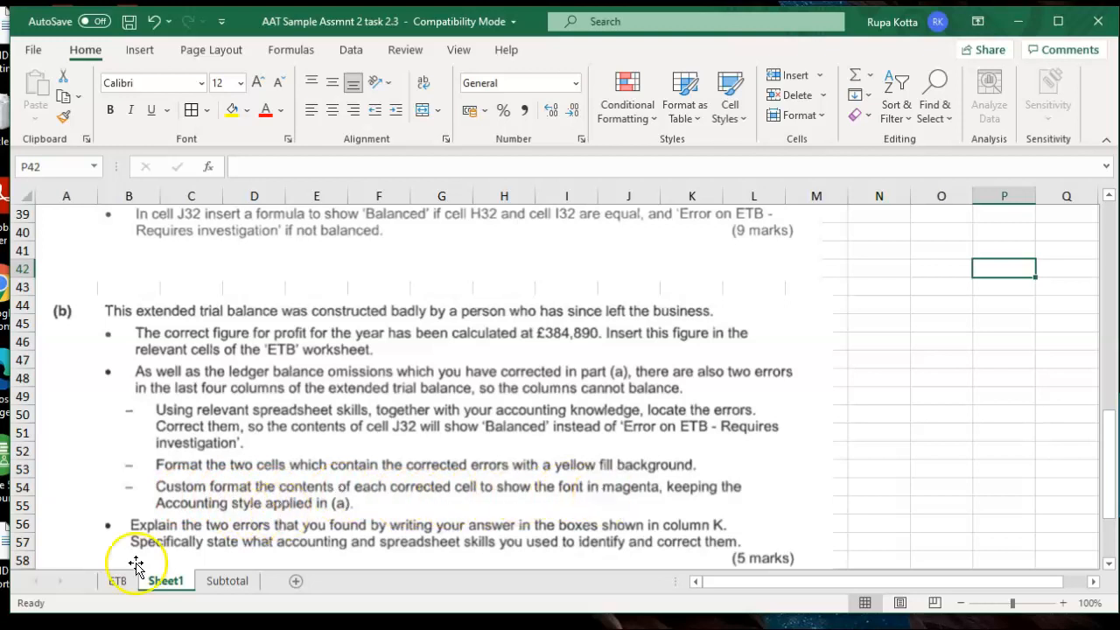
# Step: Enter "Adjustment for administration costs was on the credit side which needs to be subtracted but it was added." as error 1's explanation and wrap the text
pyautogui.click(117, 582)
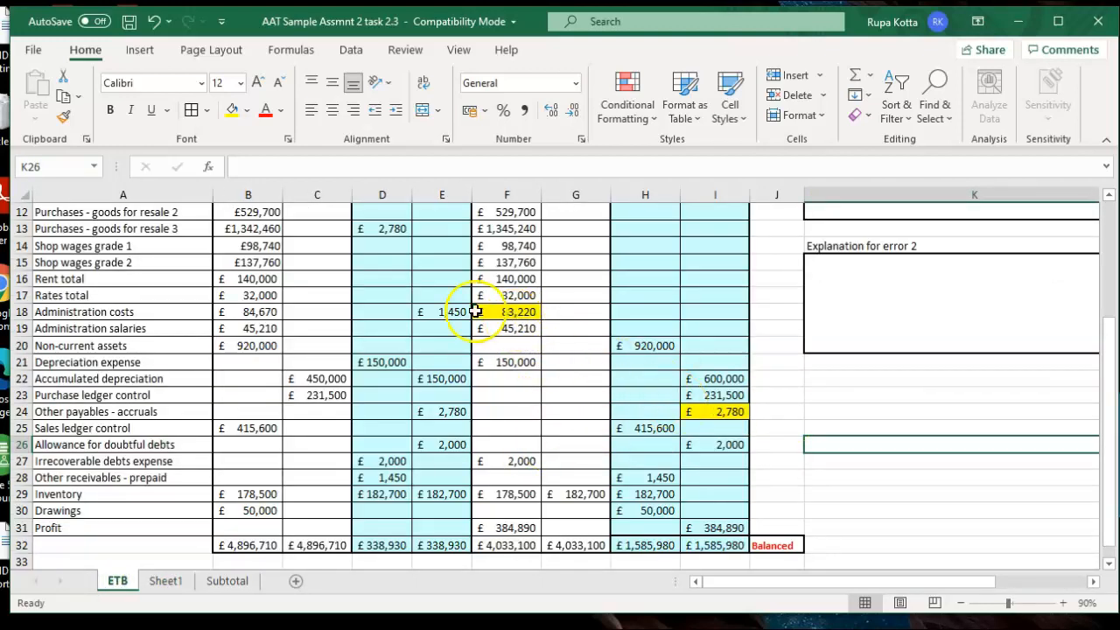
pyautogui.click(166, 585)
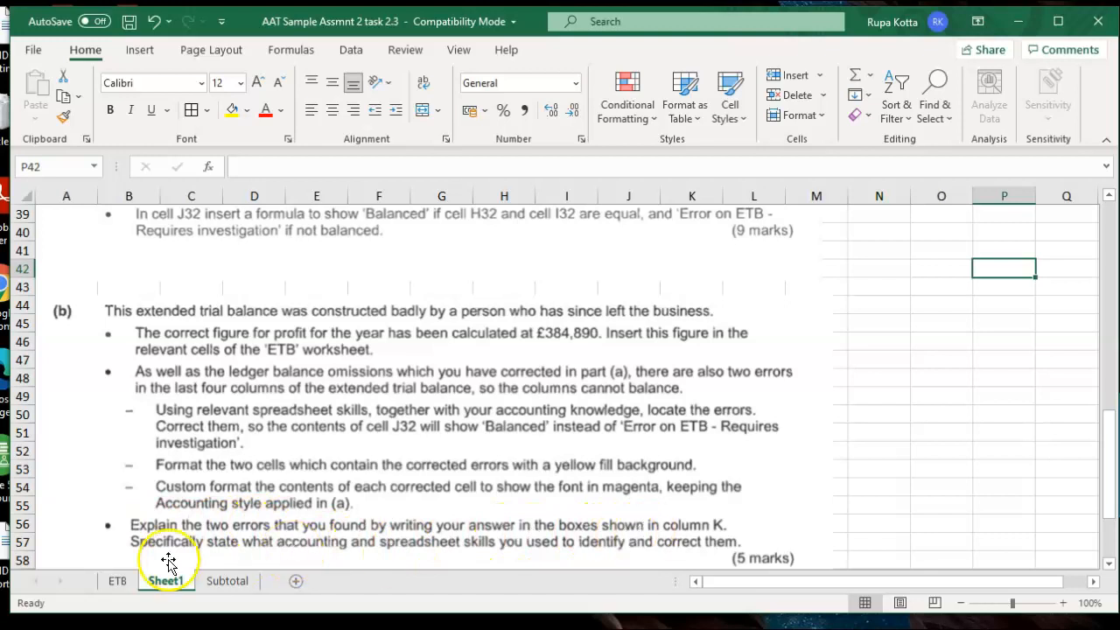
pyautogui.click(122, 582)
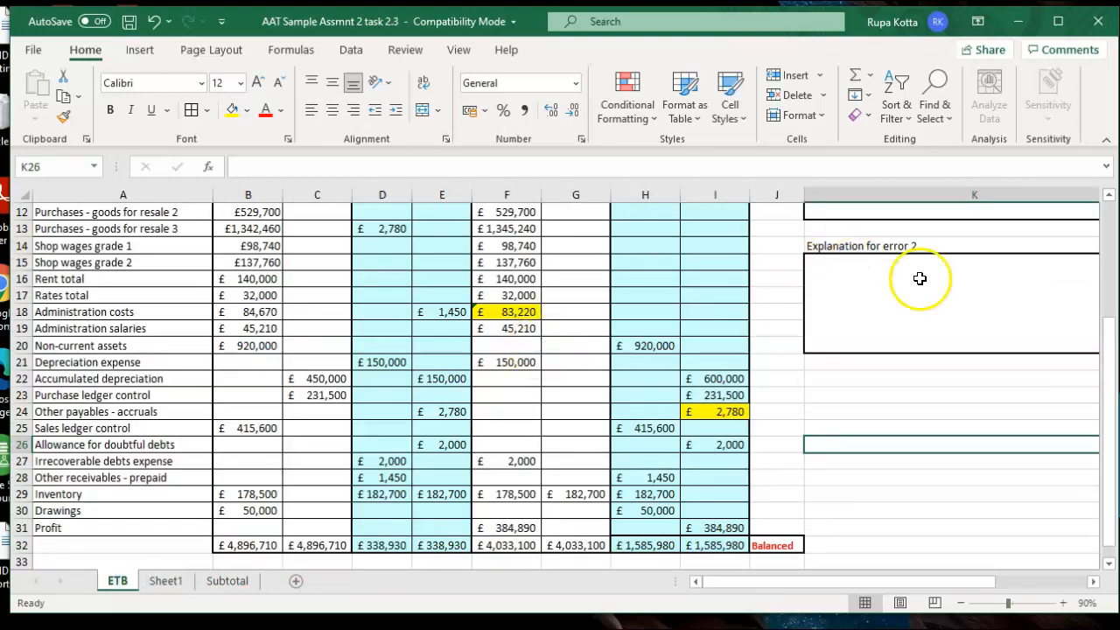
pyautogui.moveTo(1109, 370); pyautogui.dragTo(1106, 293)
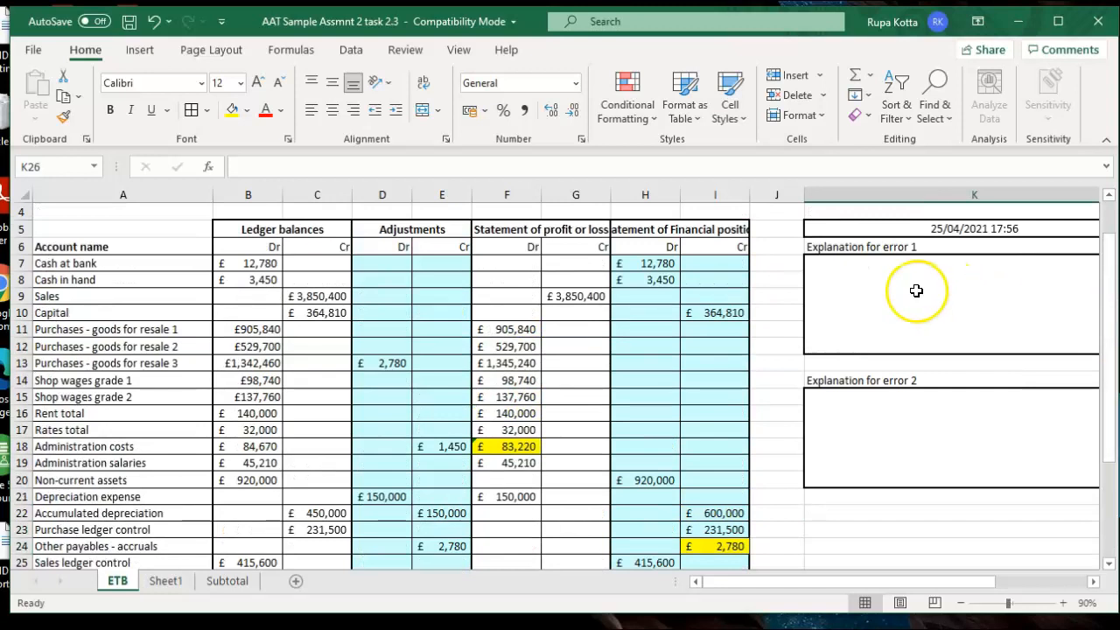
pyautogui.click(917, 290)
pyautogui.write('A')
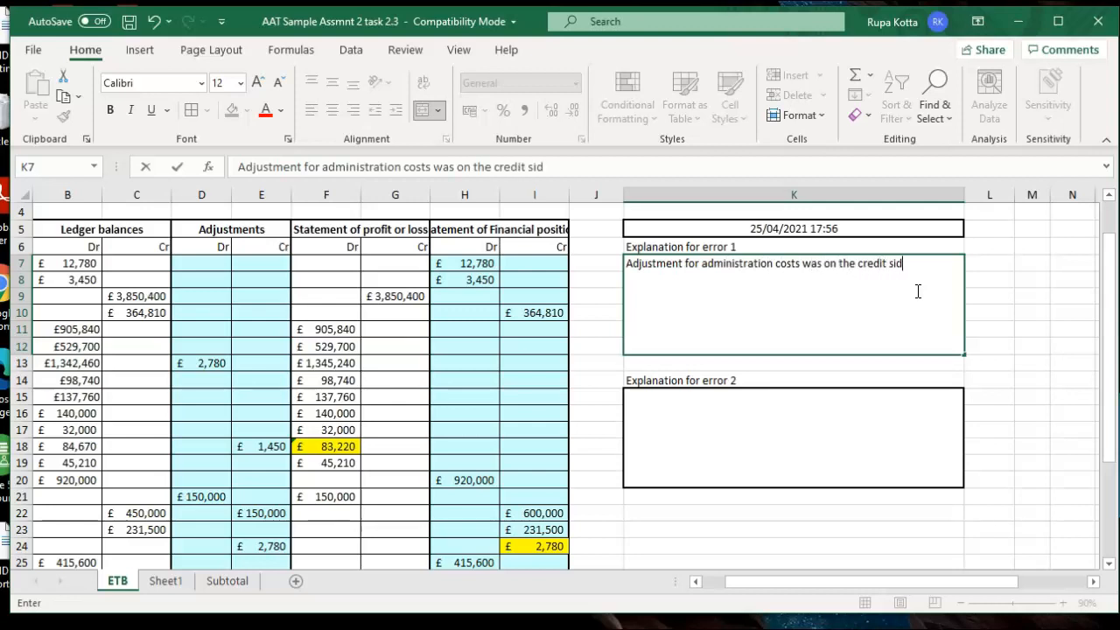
pyautogui.write('ds to be s')
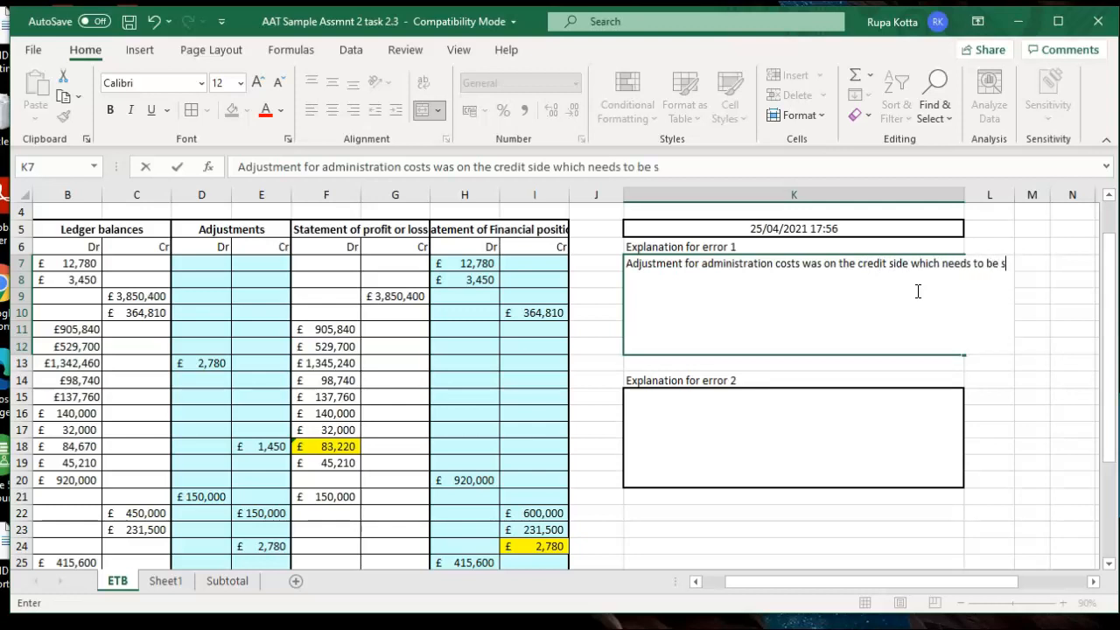
pyautogui.write('ubtracted but it was added.')
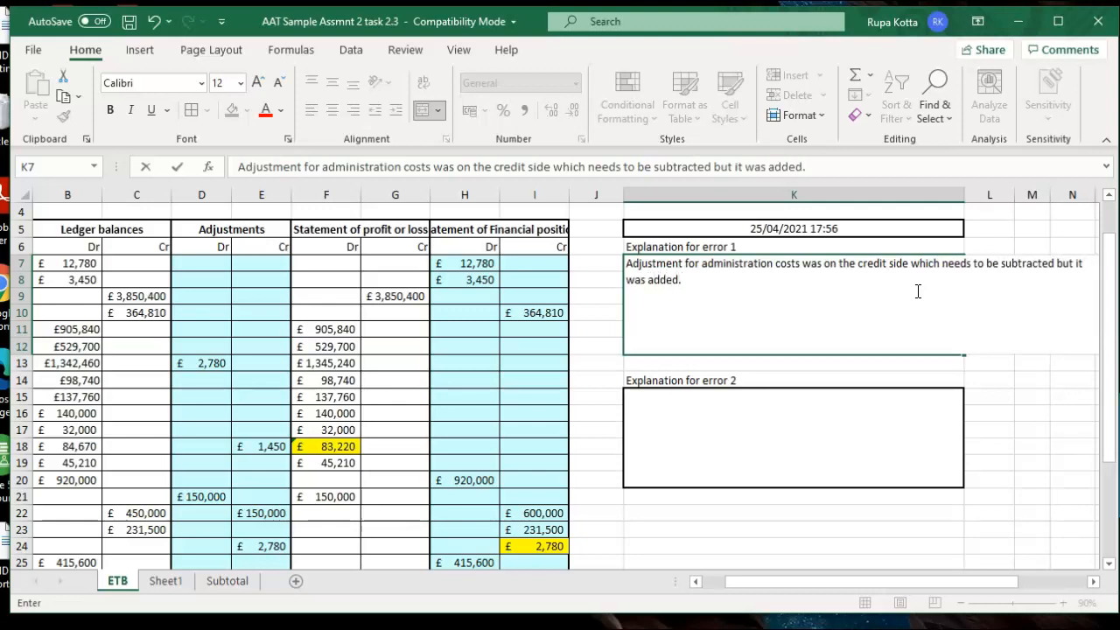
pyautogui.click(888, 370)
pyautogui.click(711, 277)
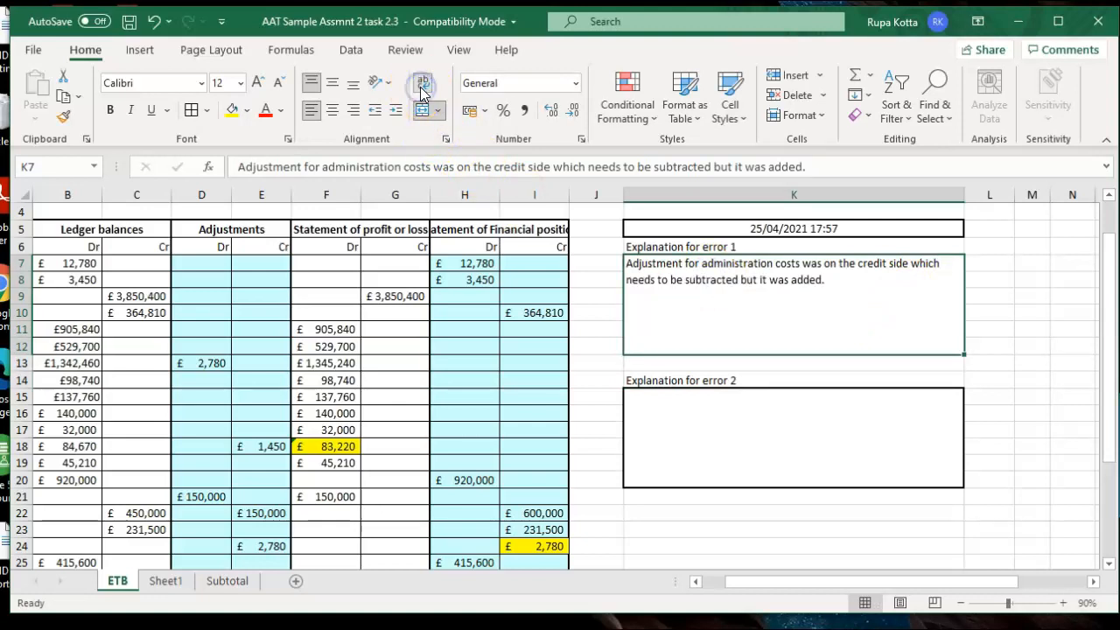
# Step: Explain error 2 as accruals being a liability wrongly recorded on the Dr side instead of the Cr side of the SoFP, and wrap the text
pyautogui.click(665, 414)
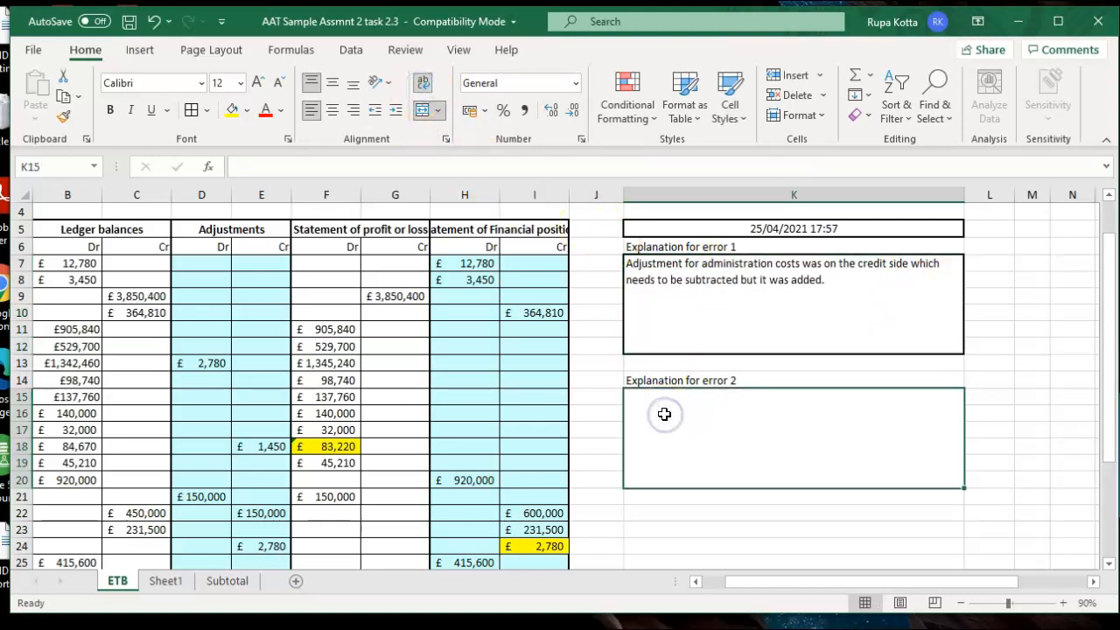
pyautogui.write('Ac')
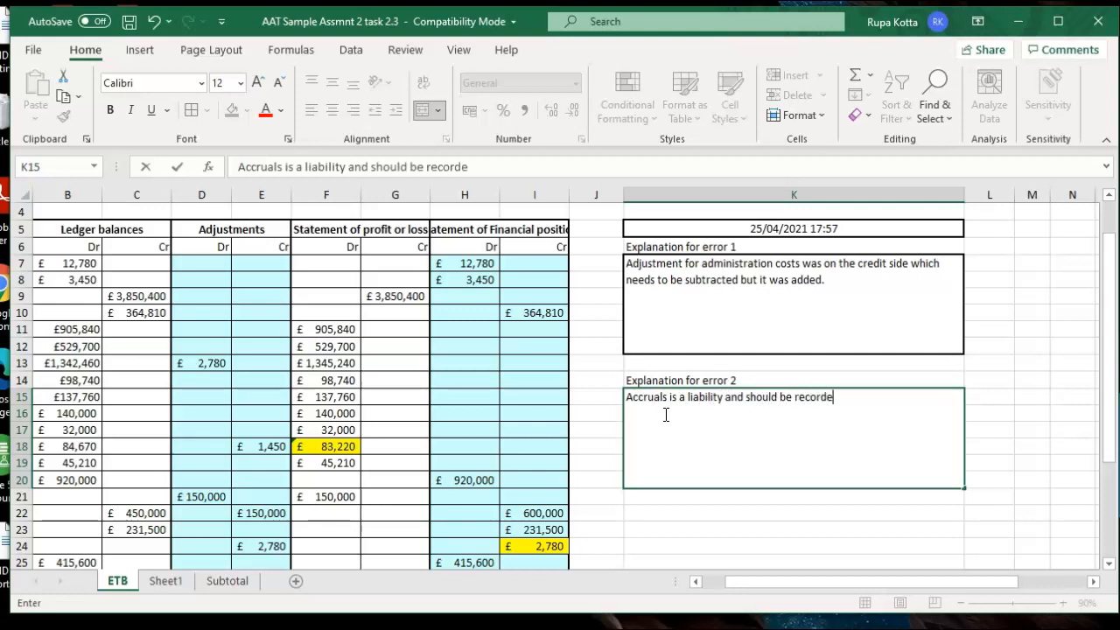
pyautogui.write('he Cr side of the SO')
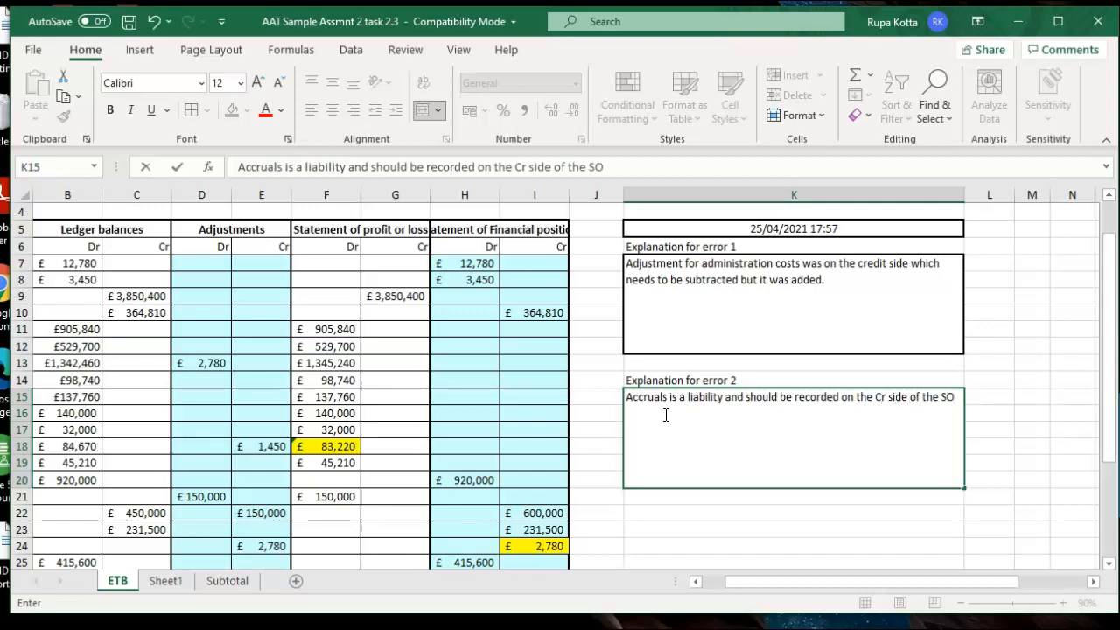
pyautogui.press('Num_Lock')
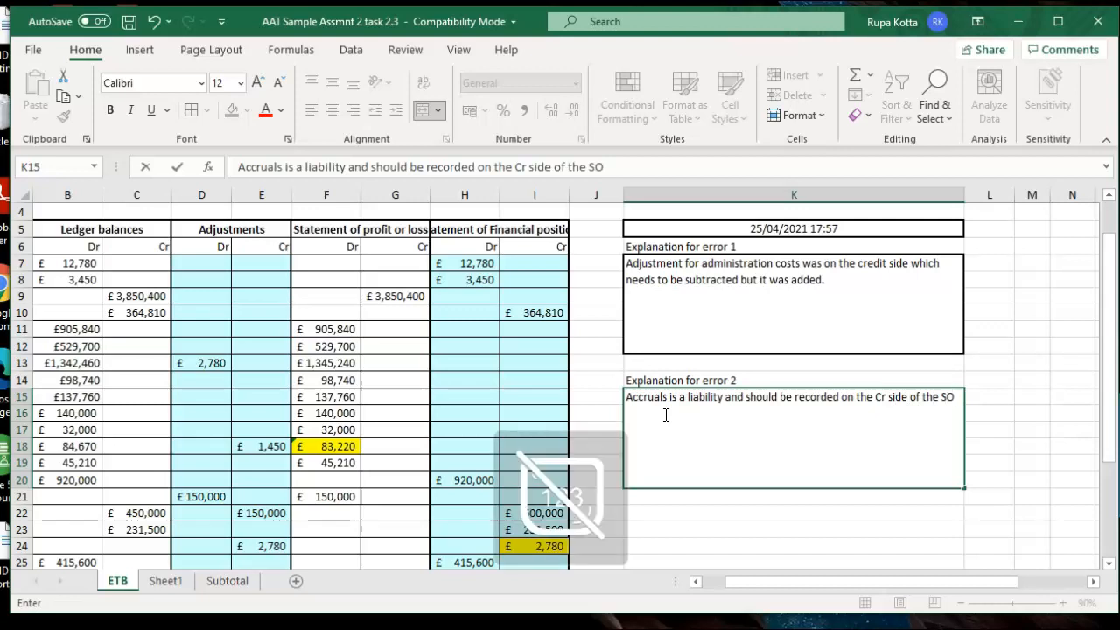
pyautogui.write('Cr side of the SoFP but it was recorded on the Dr side by mistake')
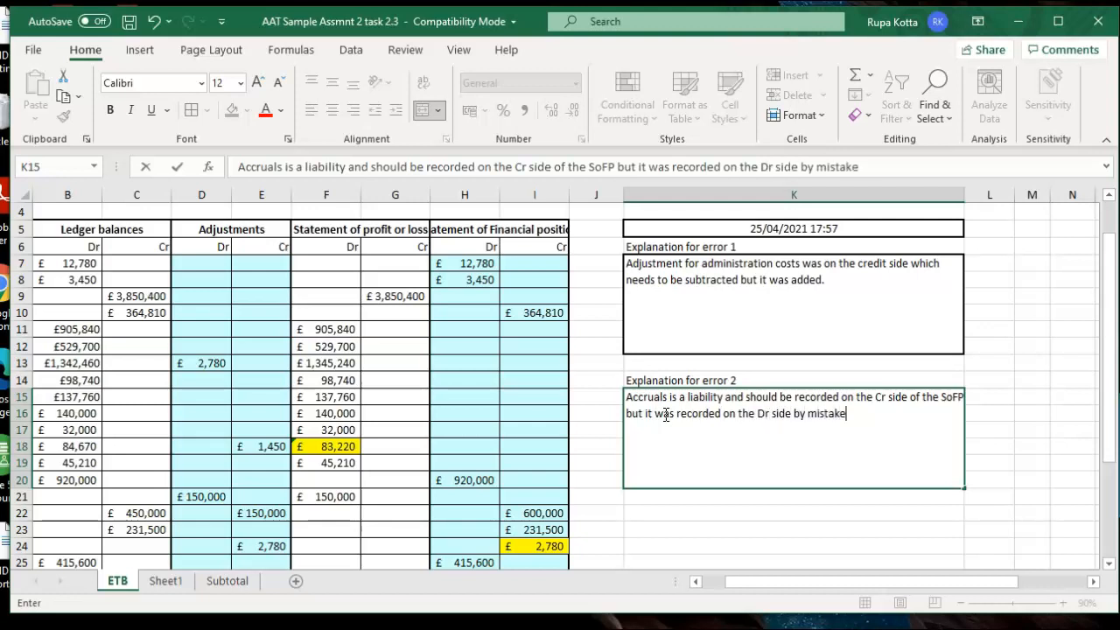
pyautogui.click(696, 454)
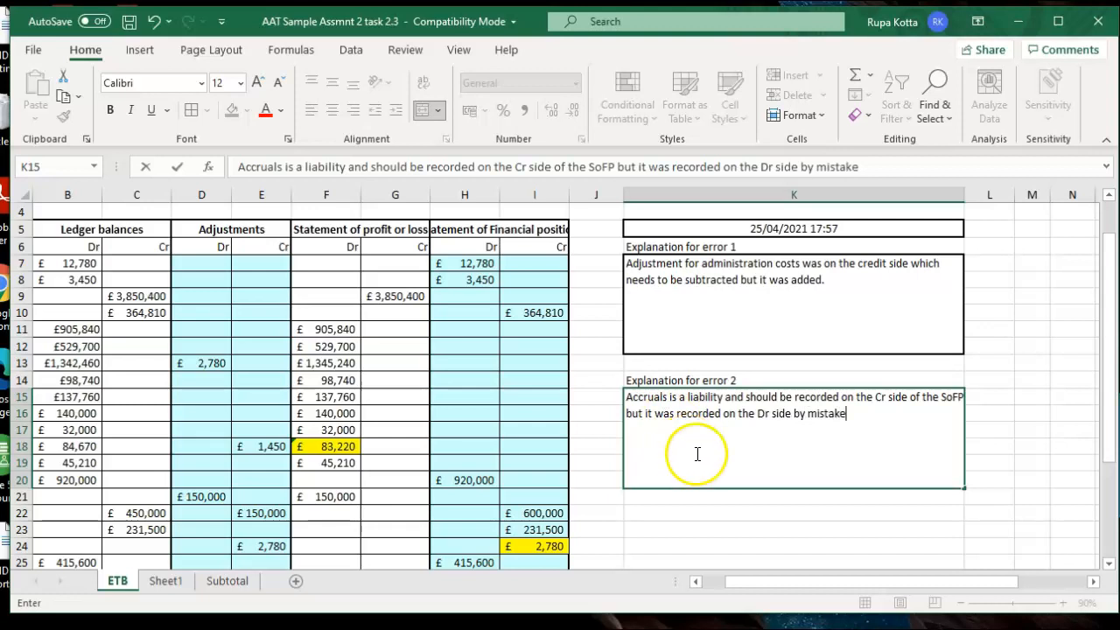
pyautogui.click(705, 512)
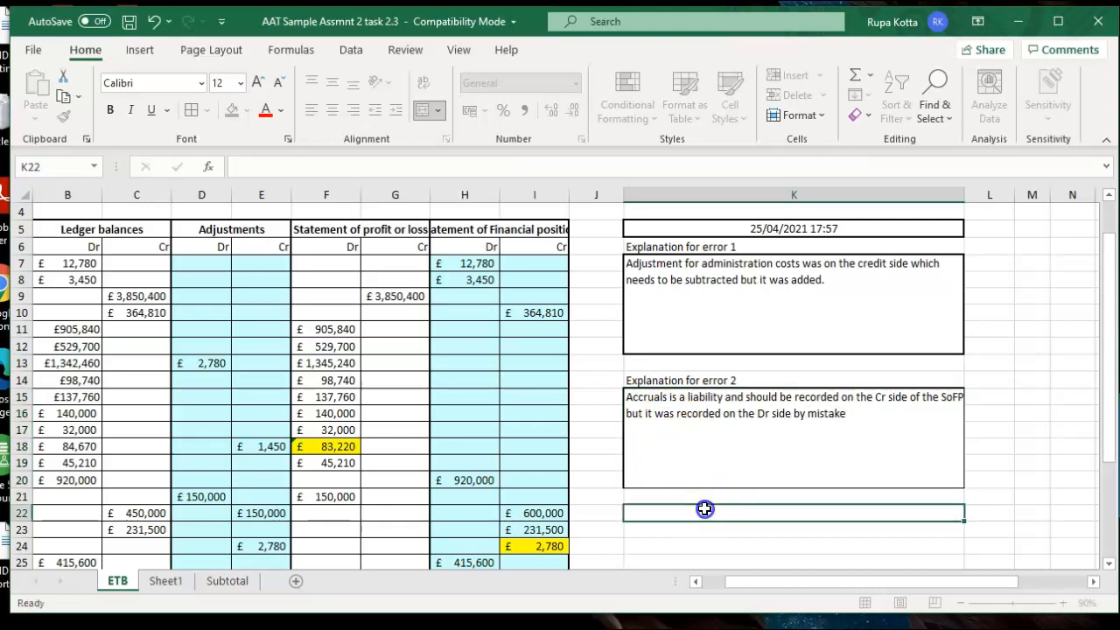
pyautogui.click(703, 464)
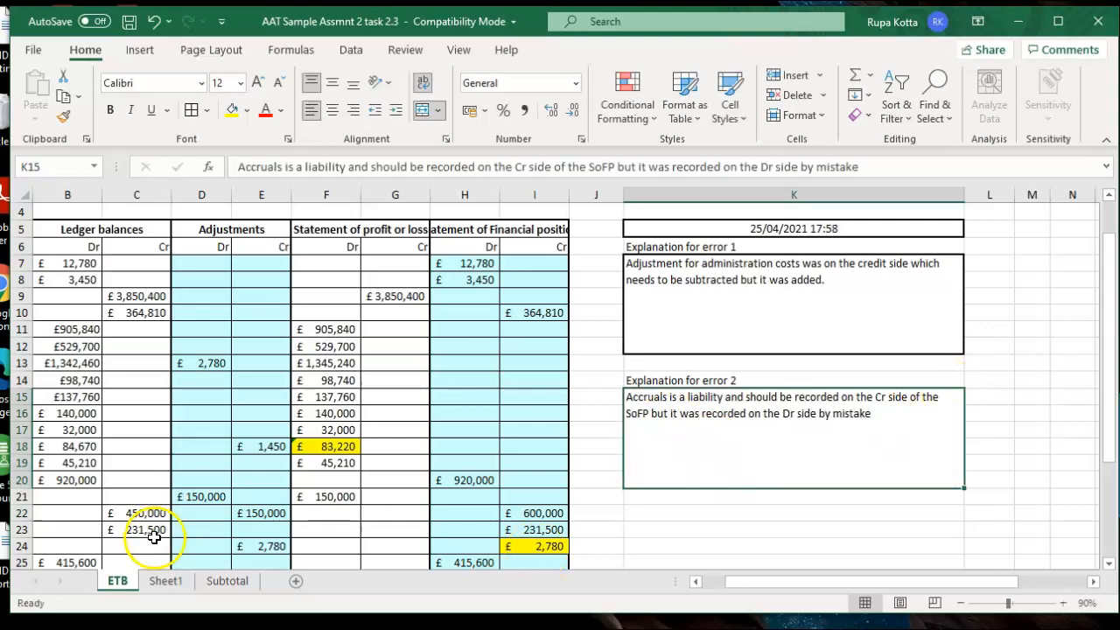
# Step: Review the end-of-task submission requirements on Sheet1 and compare them with the contents of the ETB and Subtotal worksheets
pyautogui.click(163, 580)
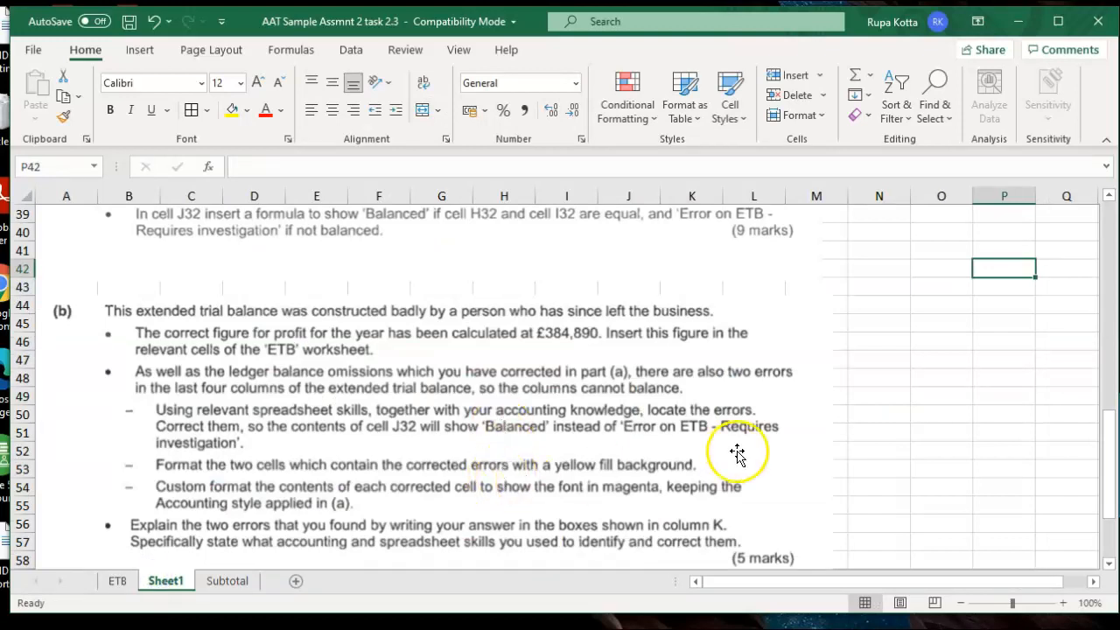
pyautogui.moveTo(1111, 451); pyautogui.dragTo(1114, 481)
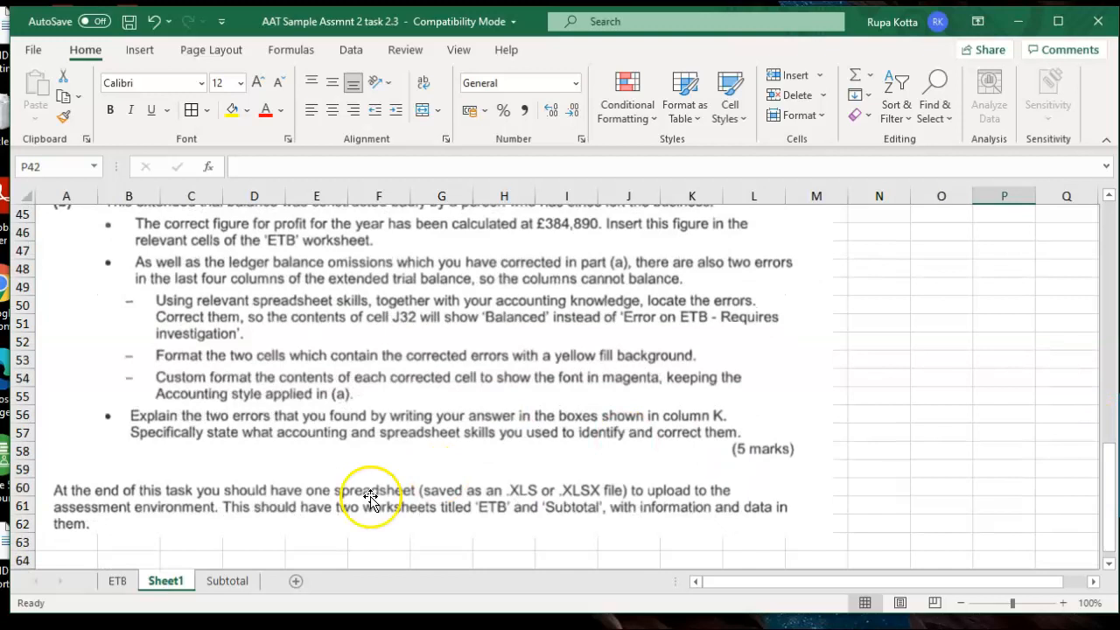
pyautogui.click(117, 582)
pyautogui.moveTo(767, 585); pyautogui.dragTo(705, 581)
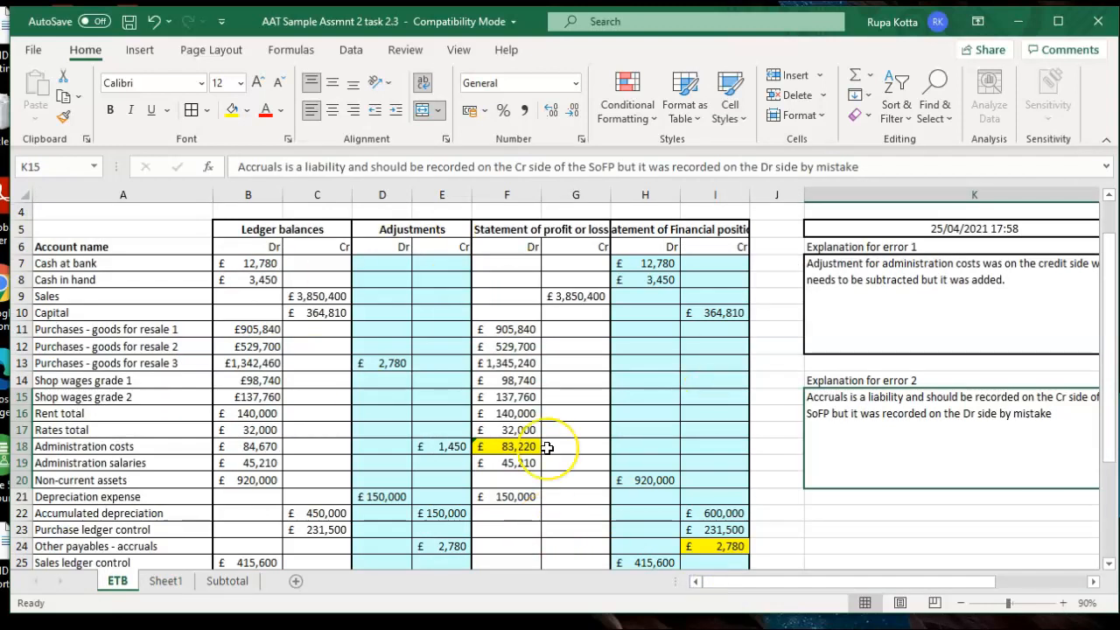
pyautogui.click(226, 585)
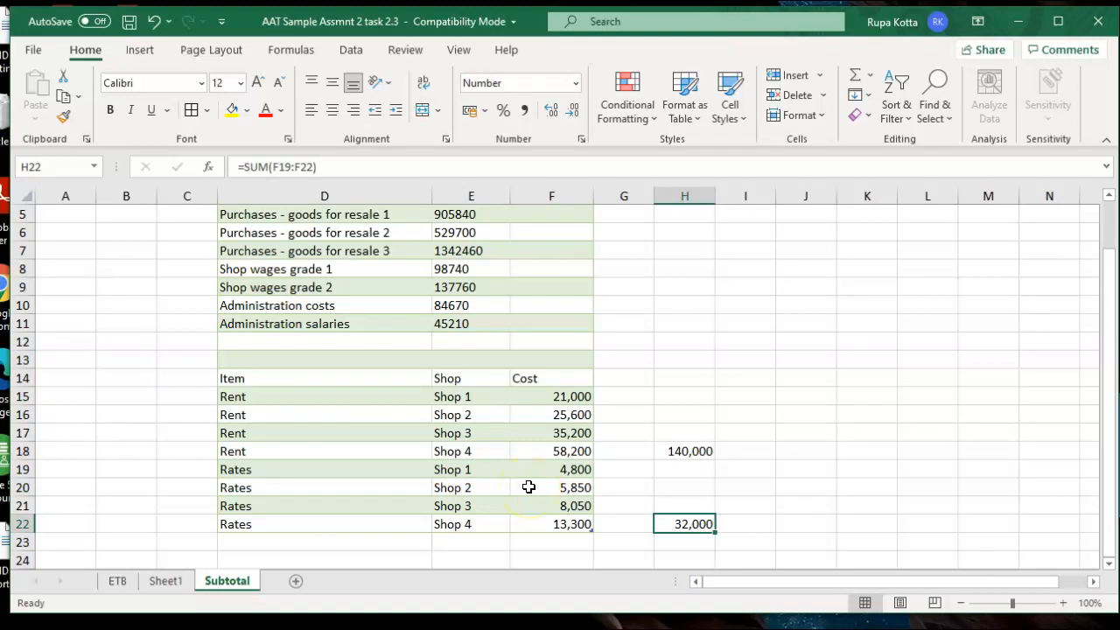
pyautogui.click(114, 582)
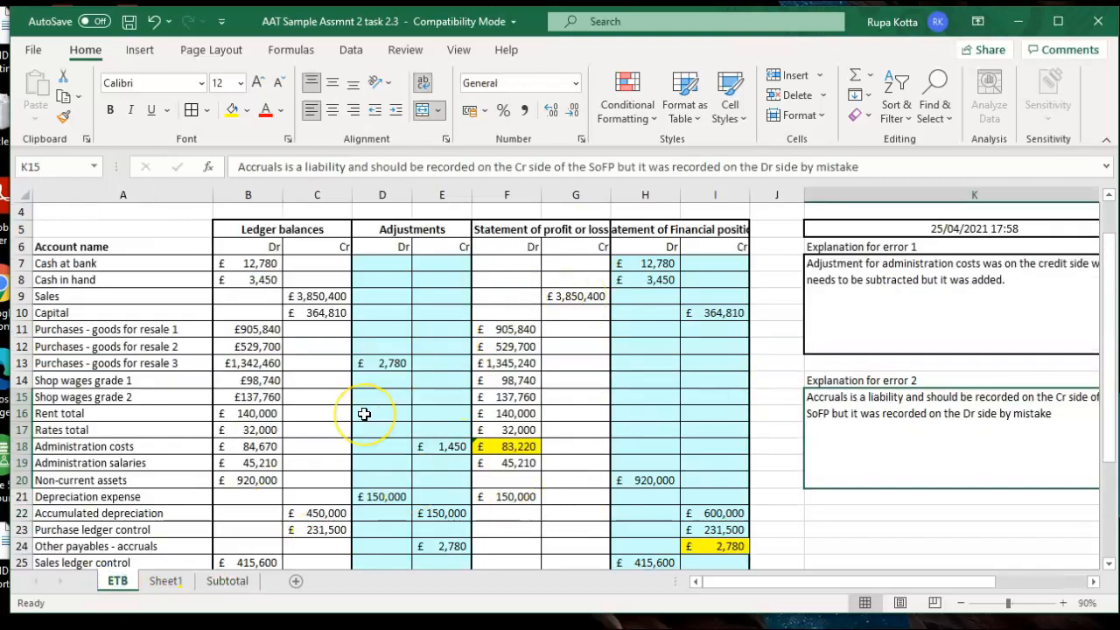
pyautogui.click(166, 581)
pyautogui.click(213, 582)
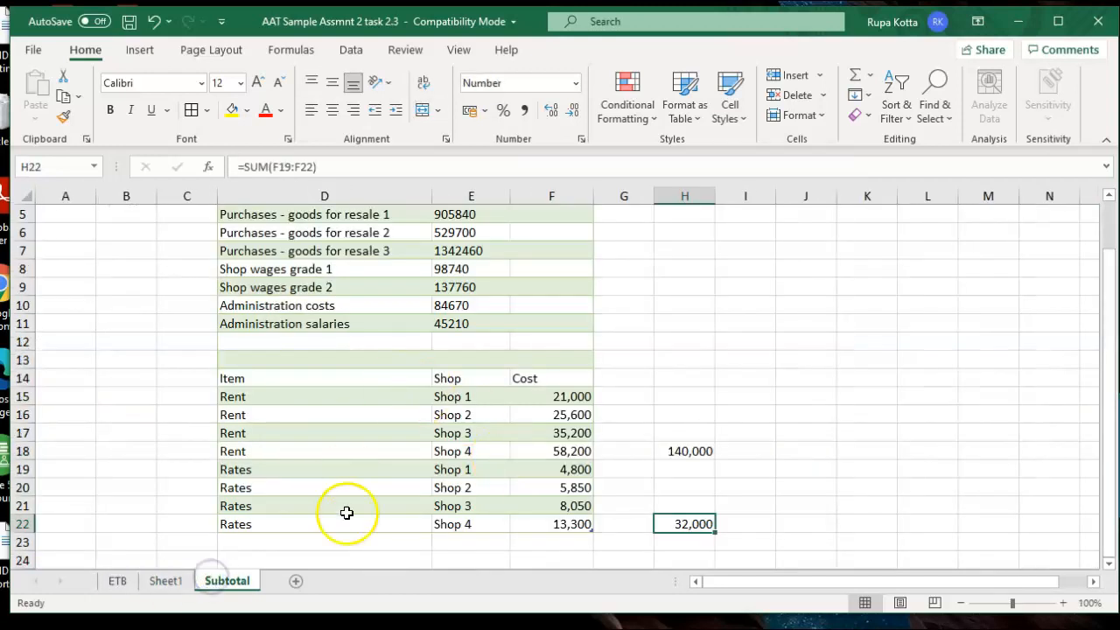
pyautogui.click(122, 584)
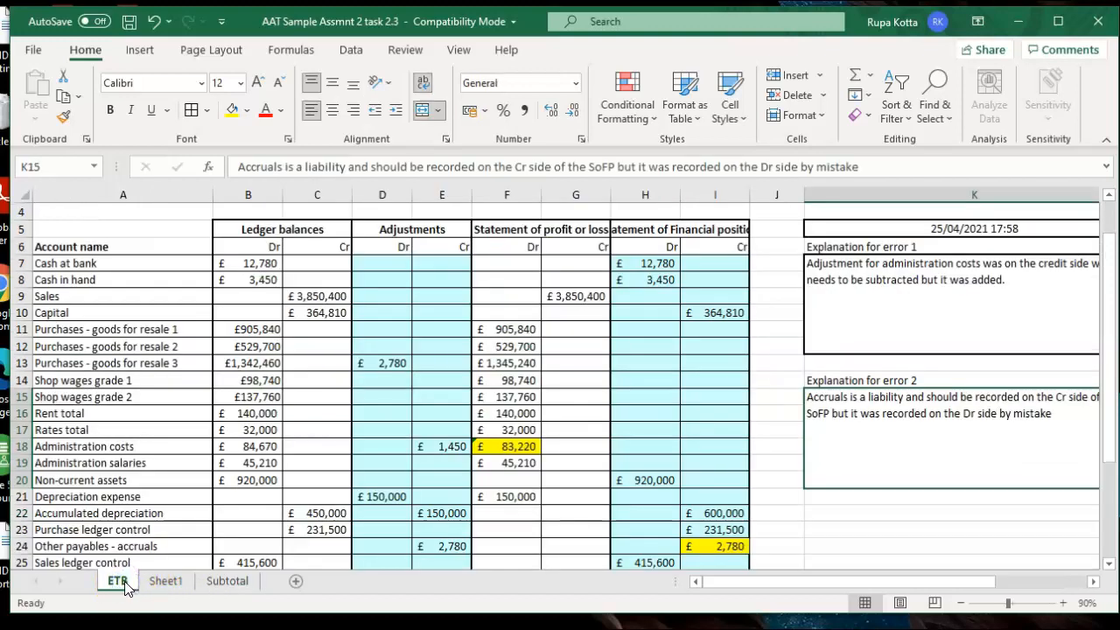
pyautogui.click(215, 582)
pyautogui.click(174, 584)
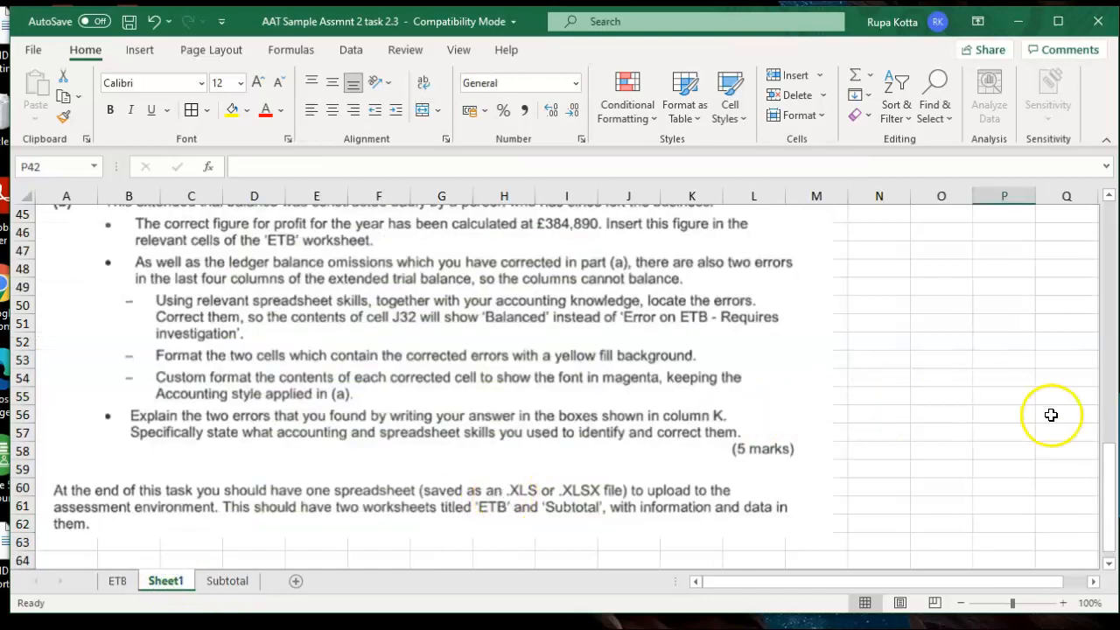
# Step: Recheck the part (a) subtotal instruction on Sheet1 and try to apply the Subtotal function to the Cost figures F15:F22 on the Subtotal sheet
pyautogui.moveTo(1109, 477); pyautogui.dragTo(1092, 362)
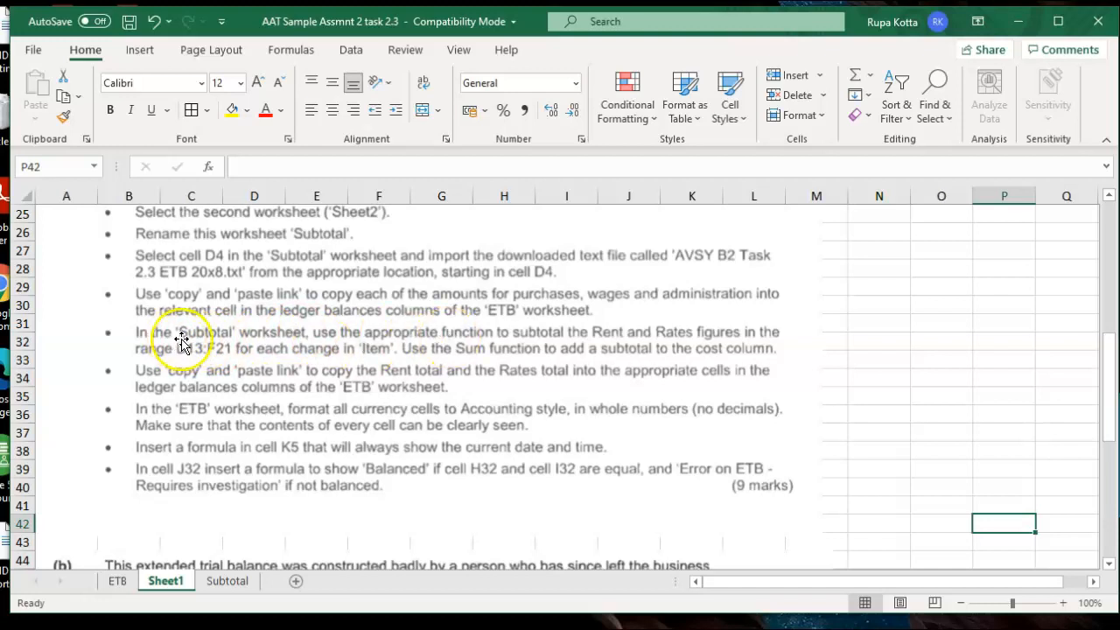
pyautogui.click(115, 580)
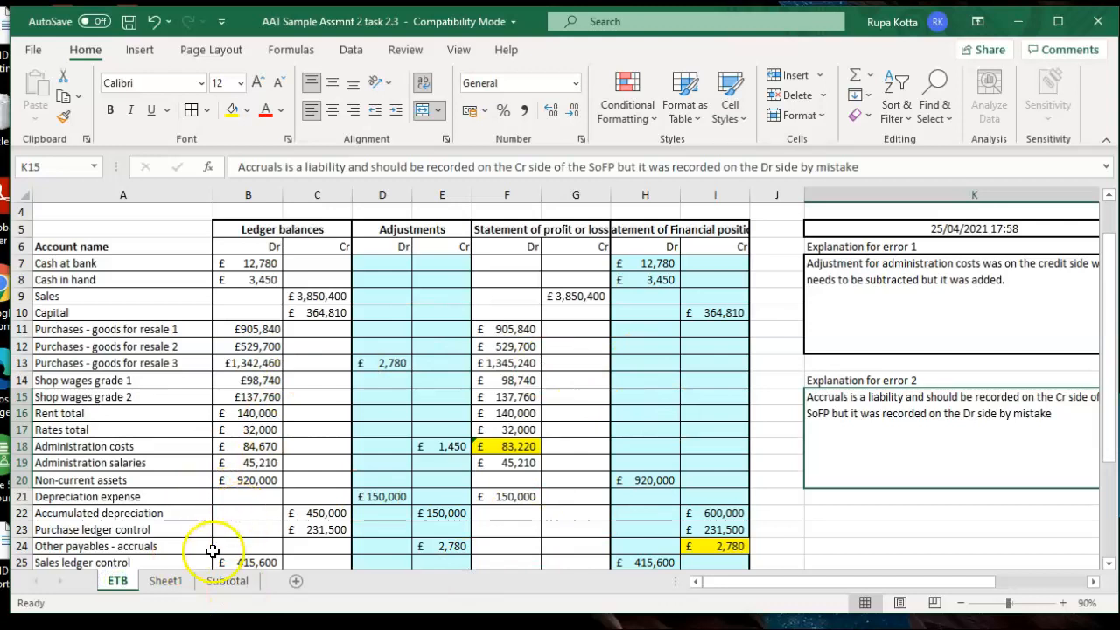
pyautogui.click(167, 581)
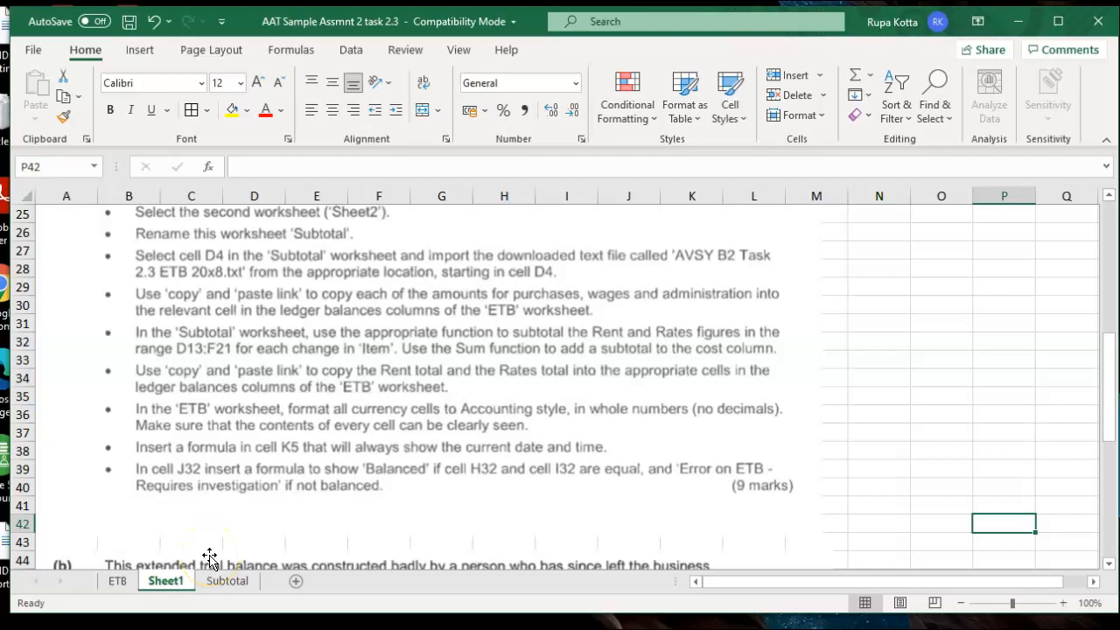
pyautogui.click(226, 582)
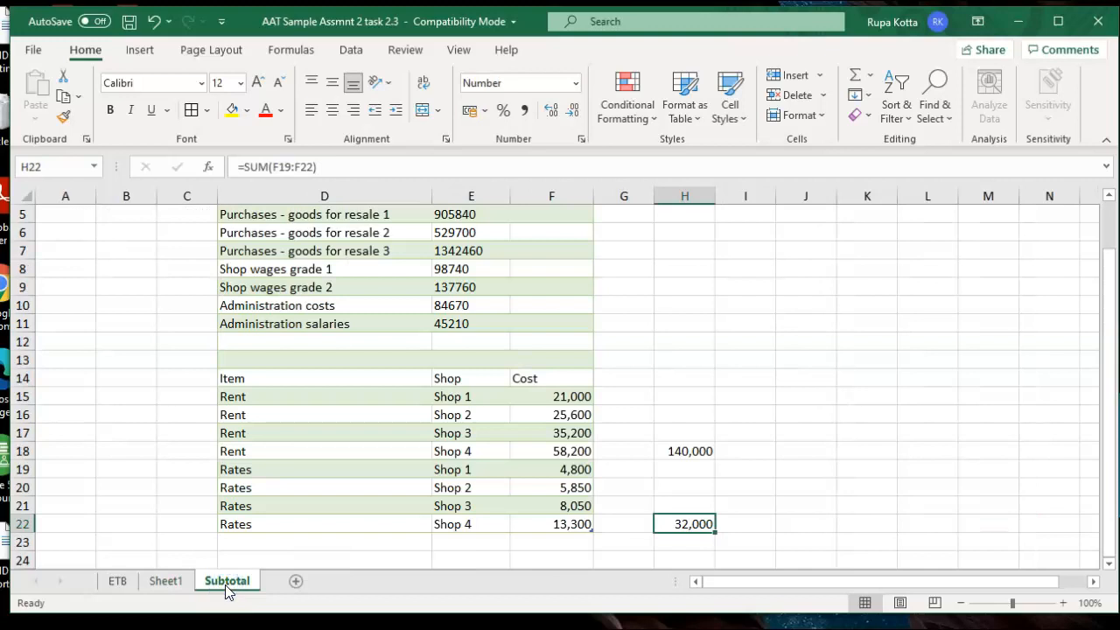
pyautogui.moveTo(536, 403); pyautogui.dragTo(541, 518)
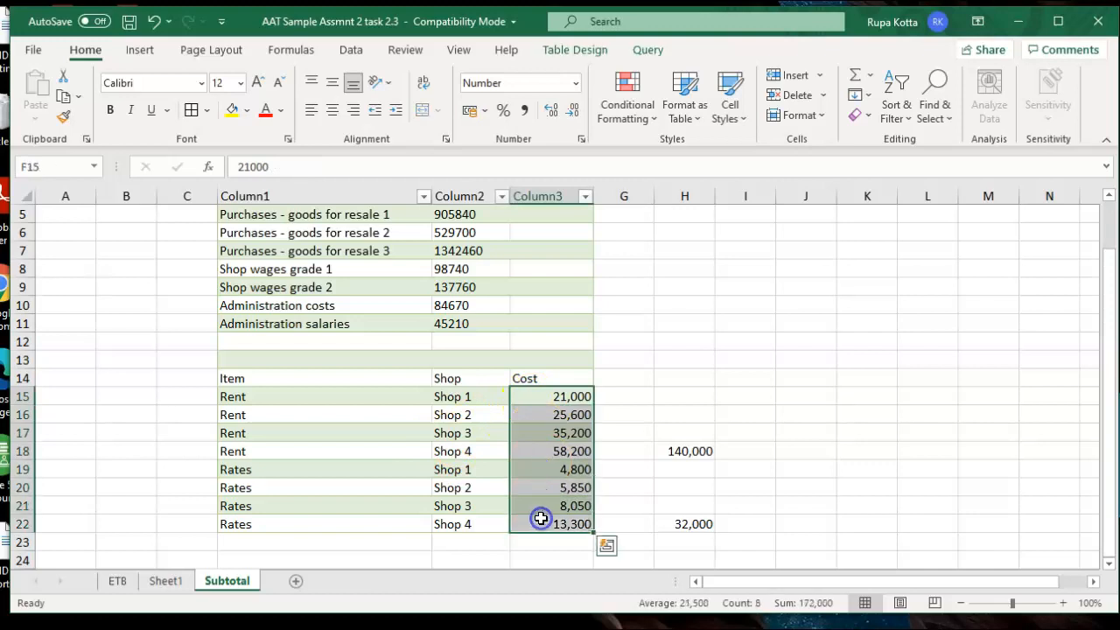
pyautogui.click(363, 56)
pyautogui.click(890, 107)
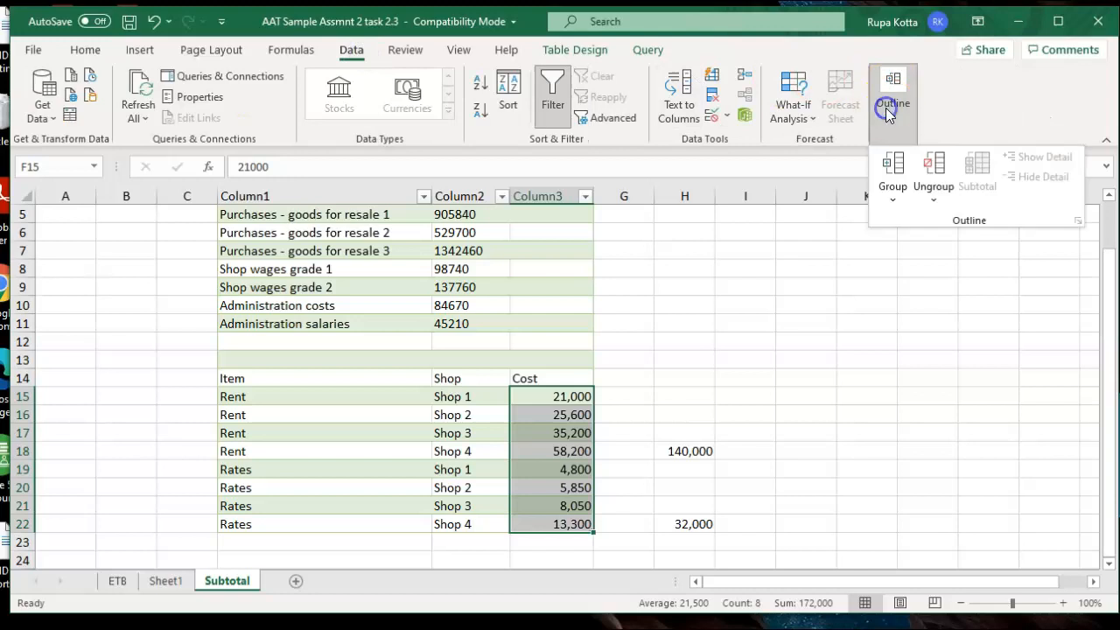
pyautogui.click(975, 171)
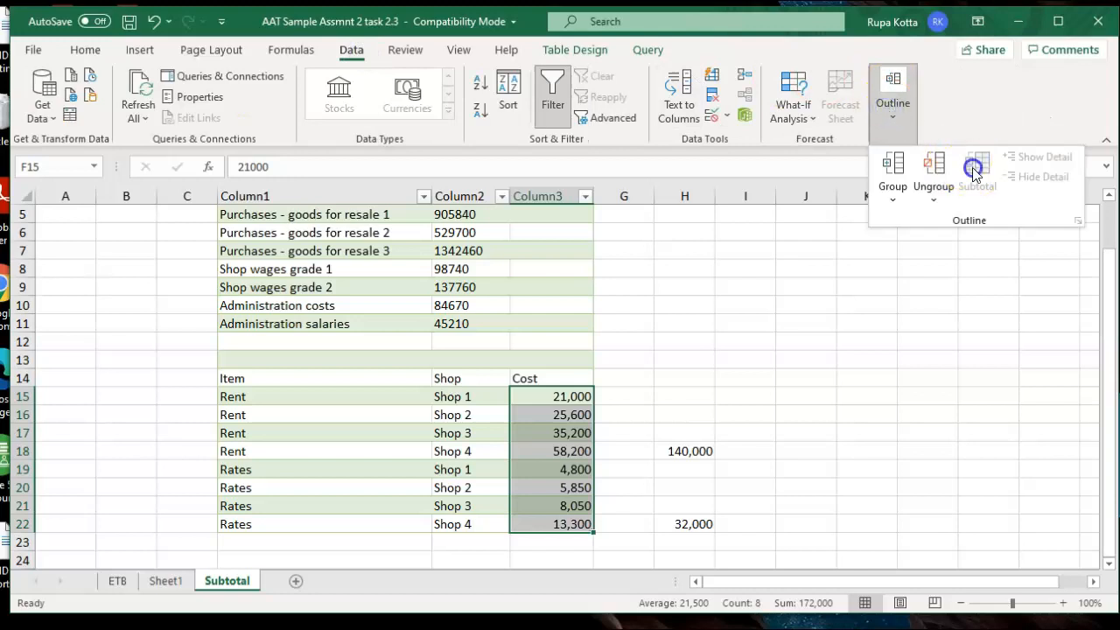
pyautogui.click(880, 282)
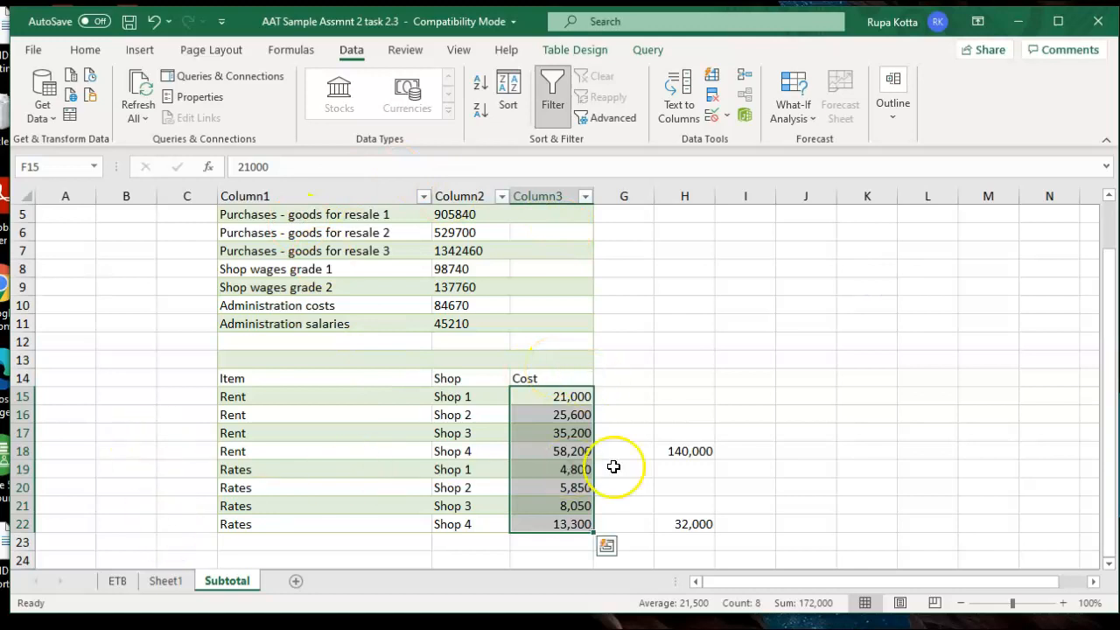
pyautogui.moveTo(1105, 412); pyautogui.dragTo(1103, 330)
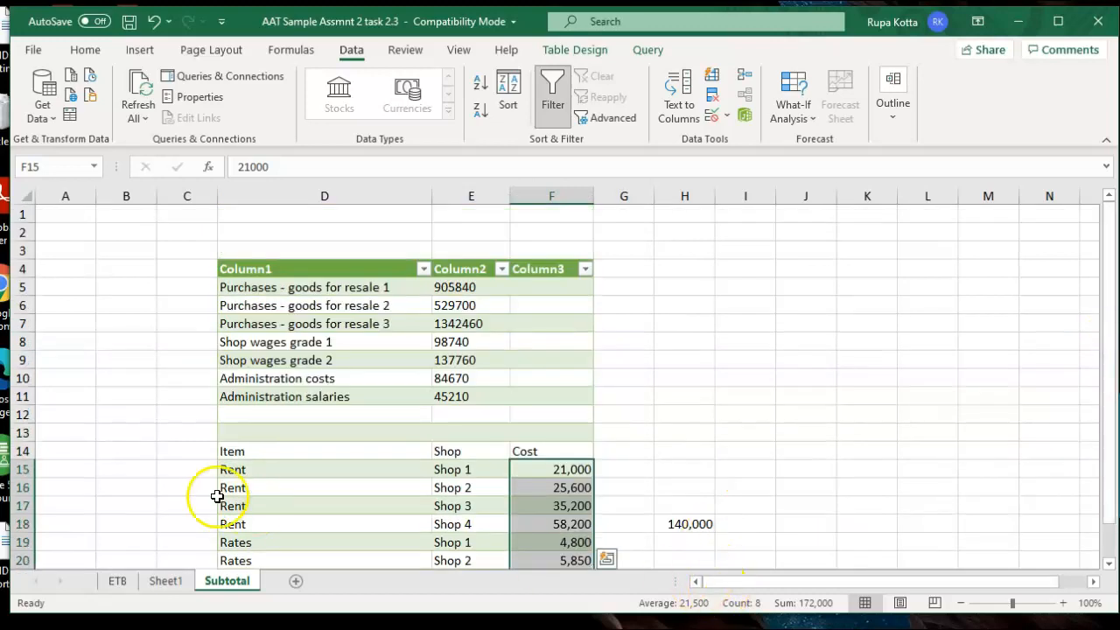